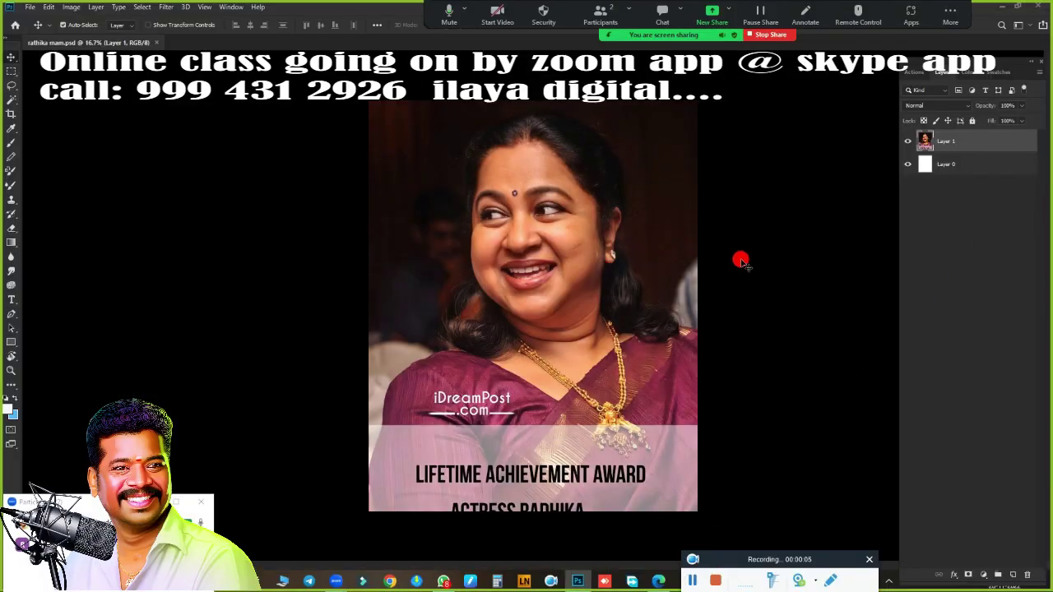
Open the Image Size settings to size the portrait at 12 × 15 inches, 200 pixels/inch
key("ctrl+alt+i")
type("200")
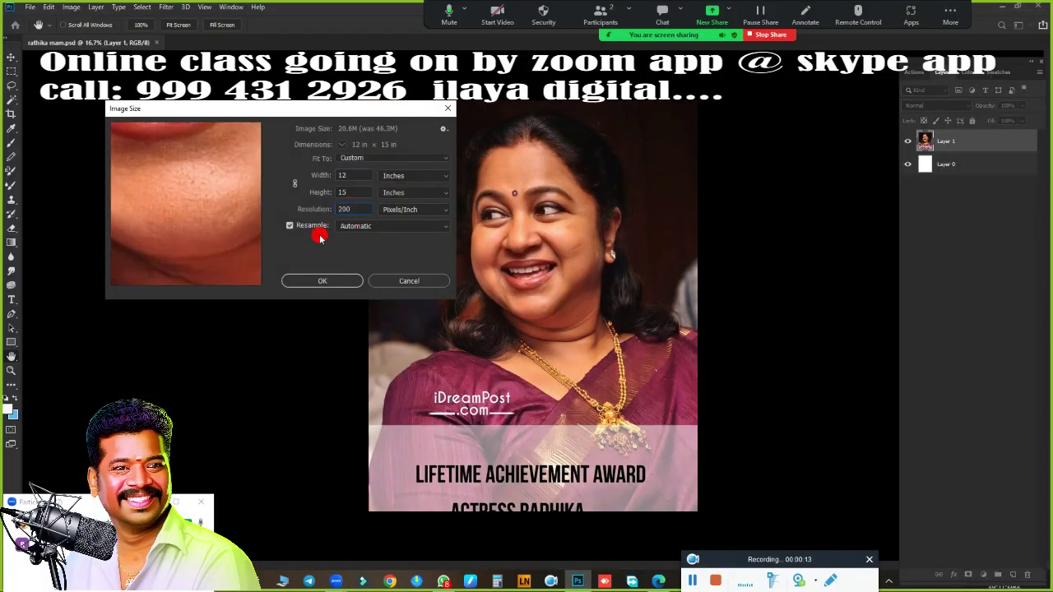
Close the Image Size dialog
left_click(348, 279)
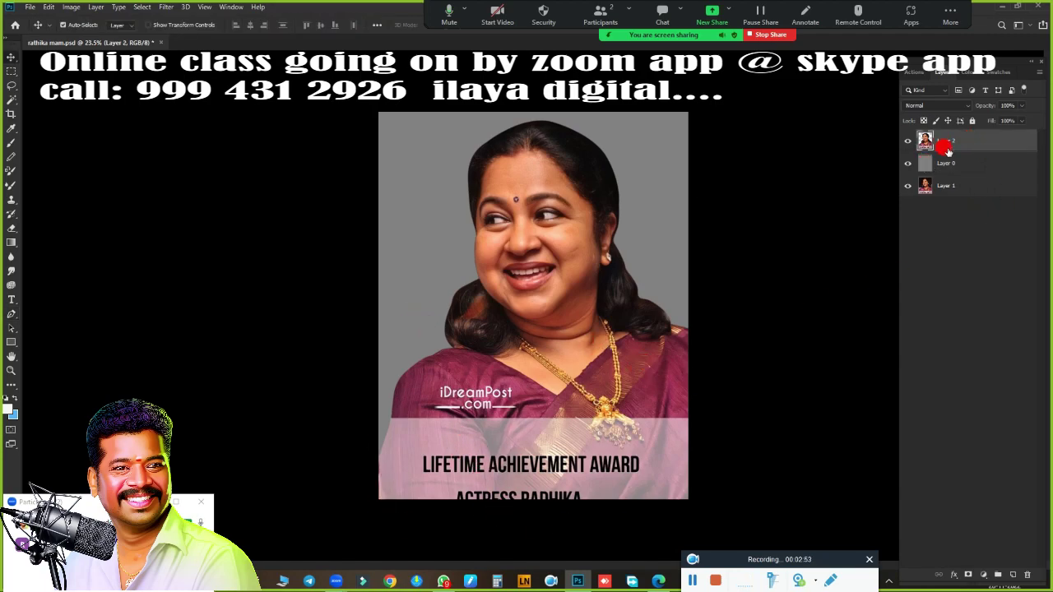
Duplicate the cut-out portrait layer as Layer 2 copy and zoom in on the face
key("ctrl+j")
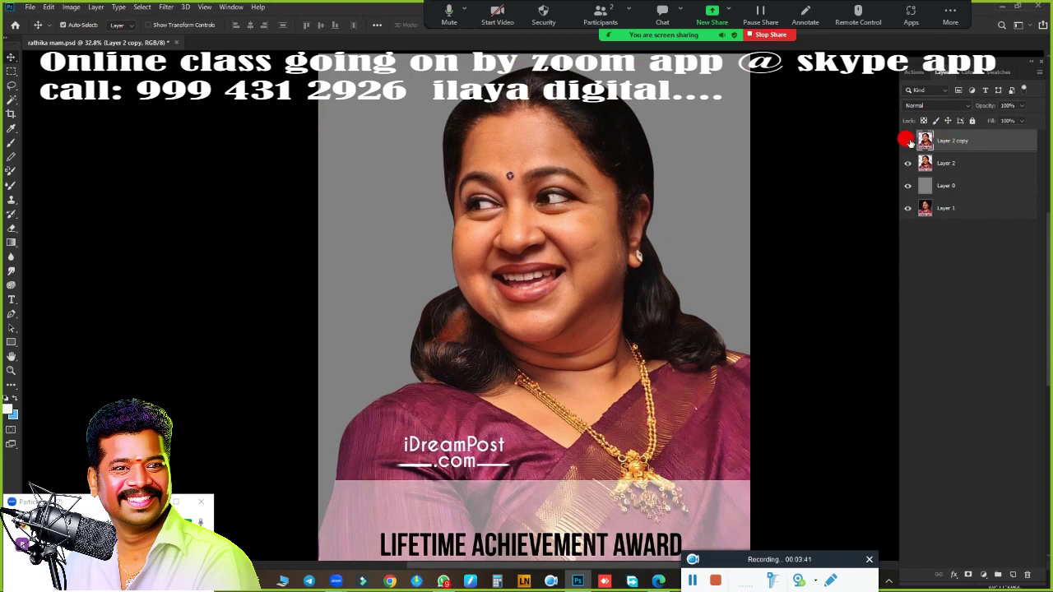
scroll(535, 221, "up", 4)
scroll(518, 269, "down", 2)
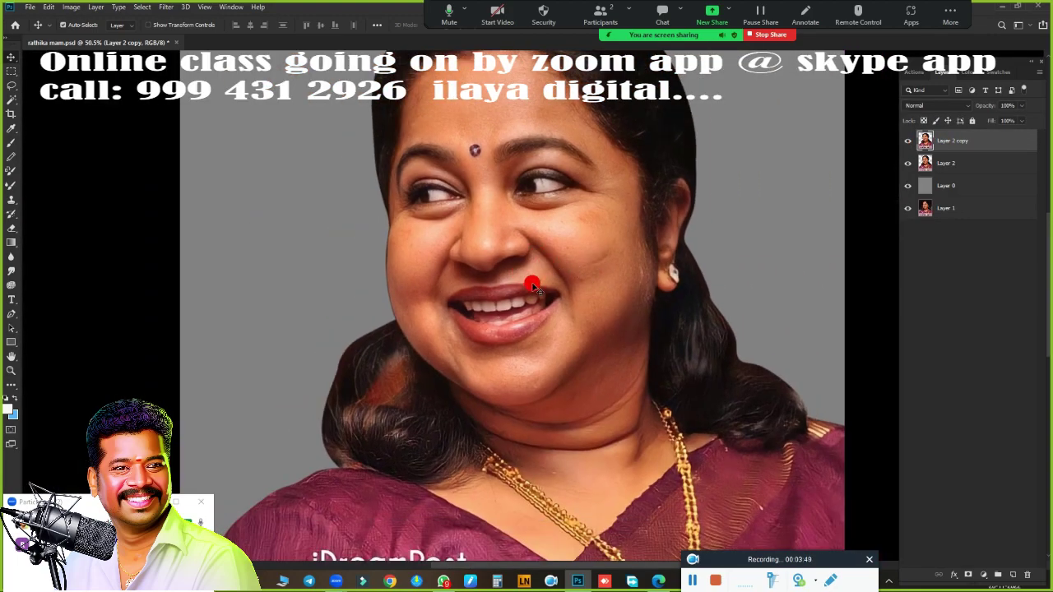
left_click(166, 7)
Apply Camera Raw with Contrast +7, Clarity +10, Dehaze +21, Exposure +0.15 and Temperature +21
key("Escape")
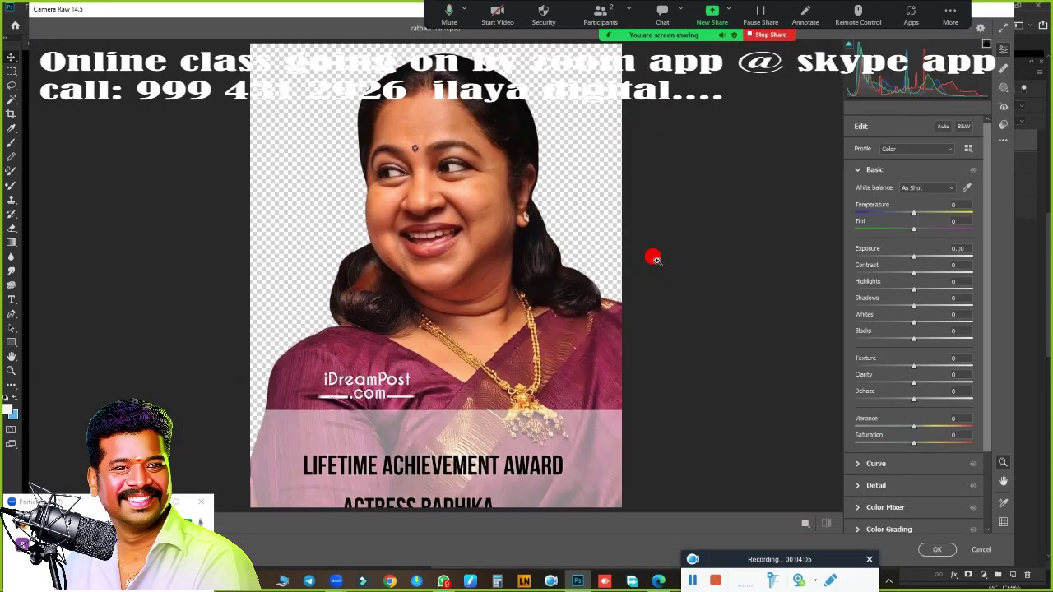
left_click_drag(463, 212, 600, 337)
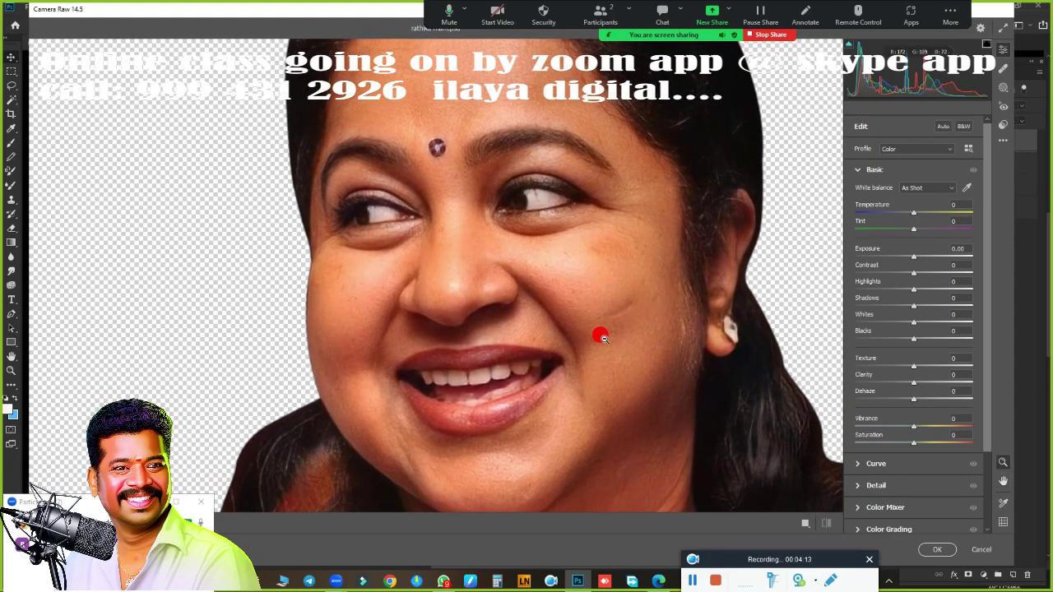
left_click_drag(913, 273, 919, 274)
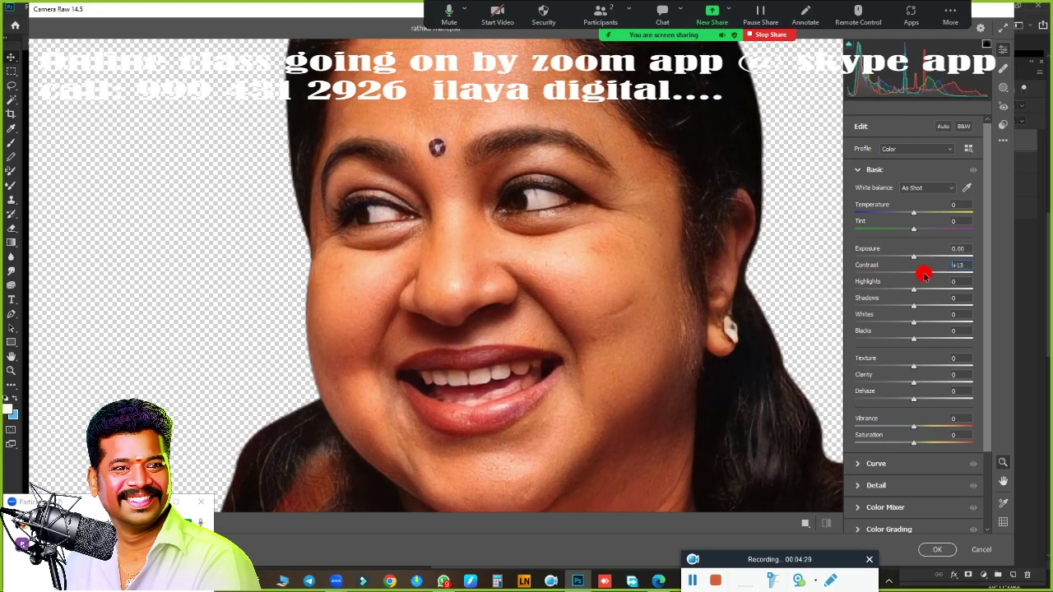
mouse_move(914, 275)
left_mouse_down()
mouse_move(933, 277)
mouse_move(896, 274)
mouse_move(918, 276)
mouse_move(908, 338)
left_mouse_up()
left_click_drag(916, 380, 917, 380)
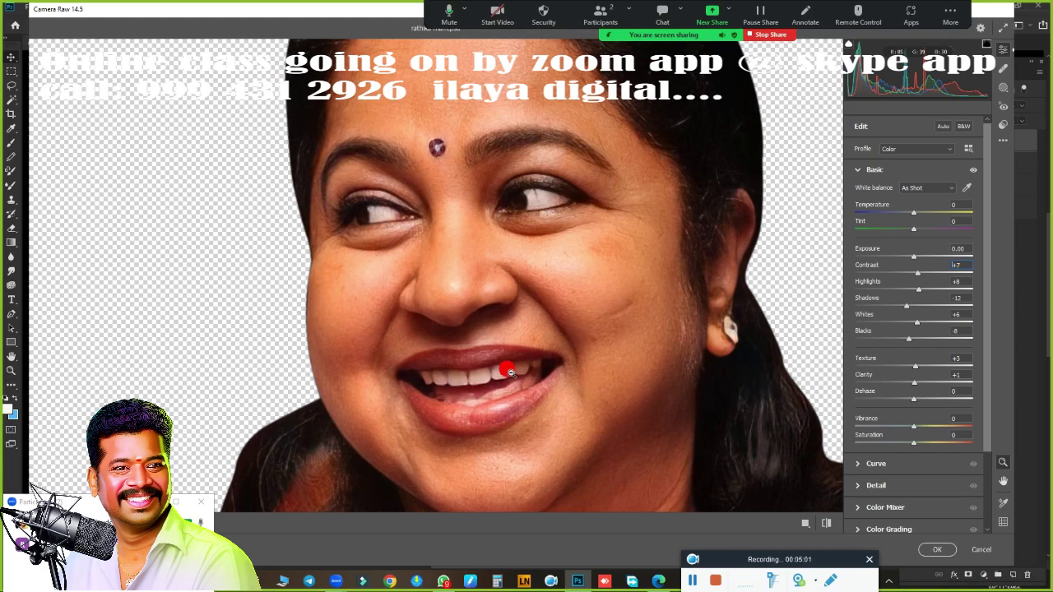
left_click_drag(916, 384, 925, 396)
left_click_drag(913, 256, 915, 258)
left_click_drag(913, 212, 926, 216)
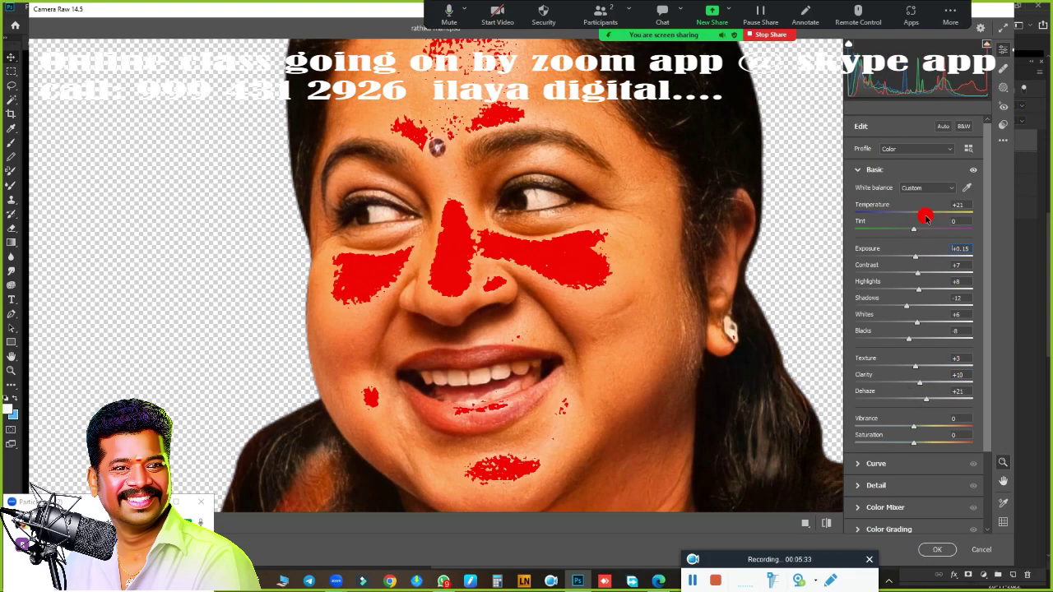
left_click(925, 544)
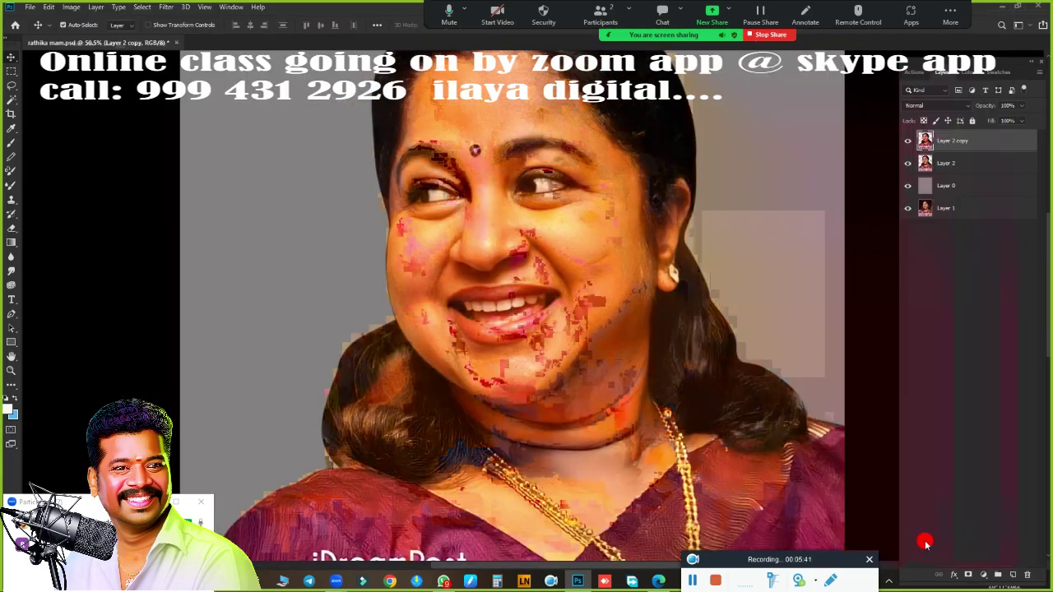
Toggle Layer 2 copy's visibility to compare the adjusted portrait with the original
left_click(907, 141)
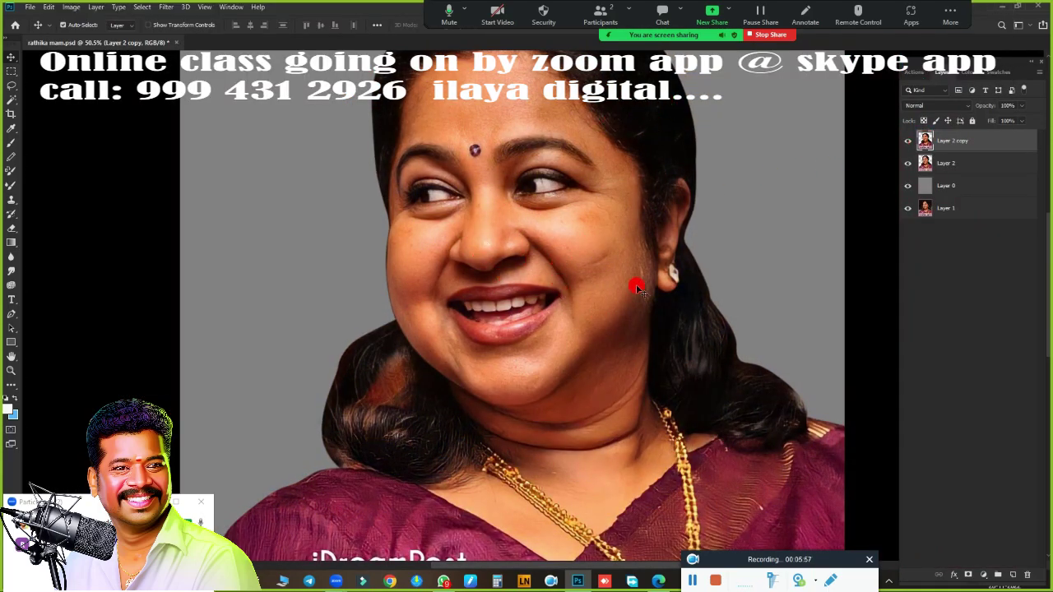
left_click(907, 141)
left_click(907, 140)
Add a new empty Layer 3 at the top of the layer stack
left_click(1013, 574)
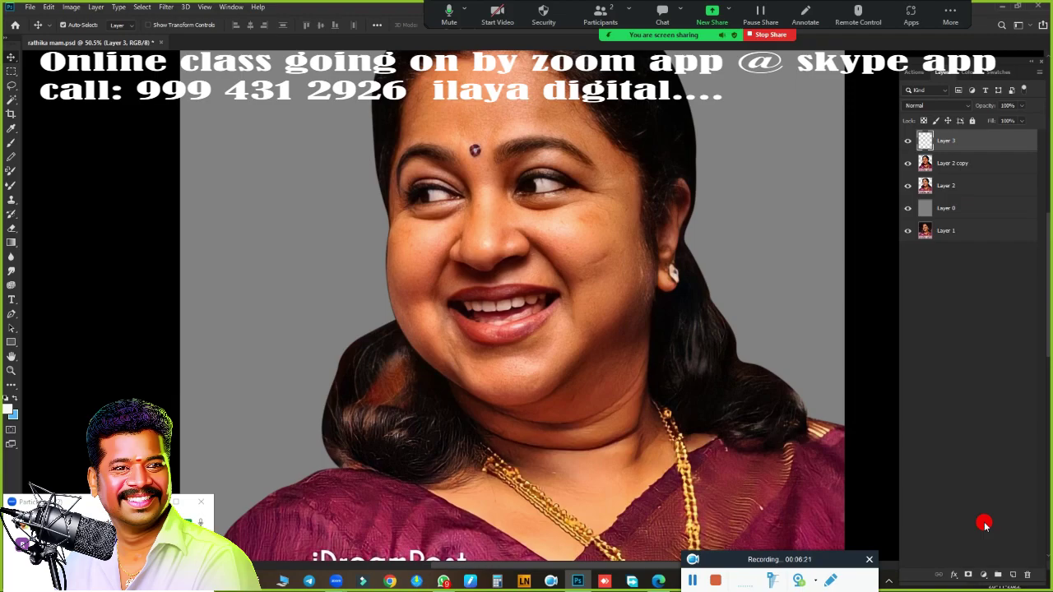
scroll(516, 266, "up", 5)
scroll(470, 287, "up", 2)
scroll(731, 250, "up", 2)
scroll(444, 303, "down", 3)
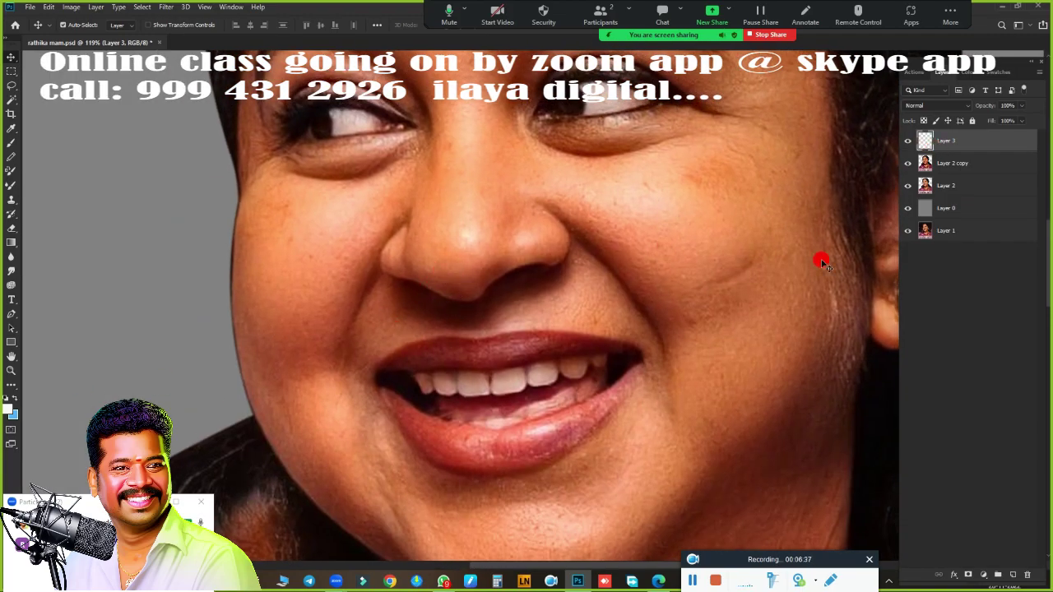
scroll(598, 193, "down", 4)
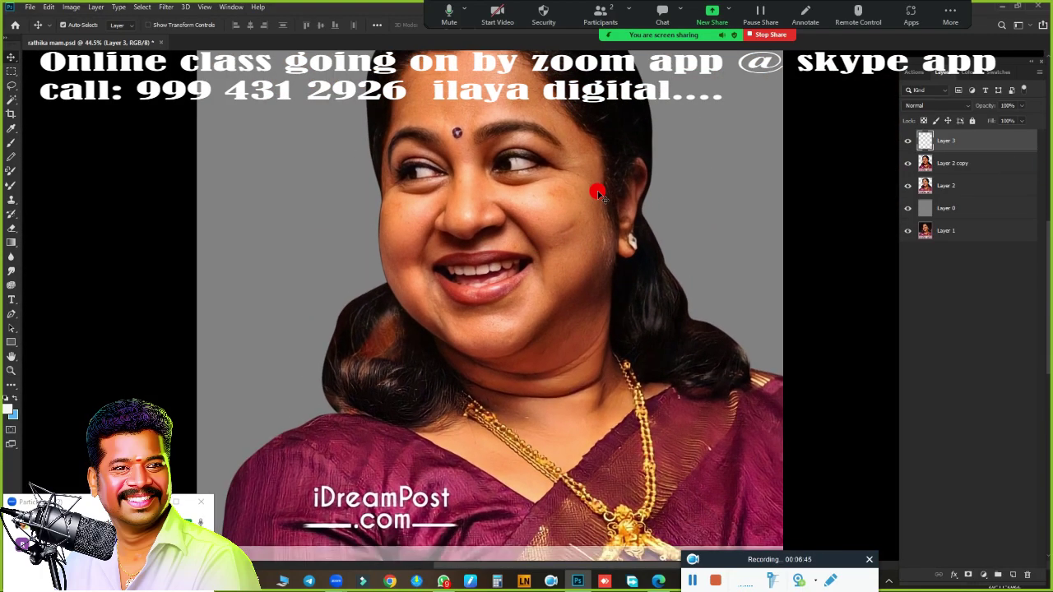
Choose a soft Mixer Brush preset and enable Transfer in Brush Settings
key("b")
right_click(296, 268)
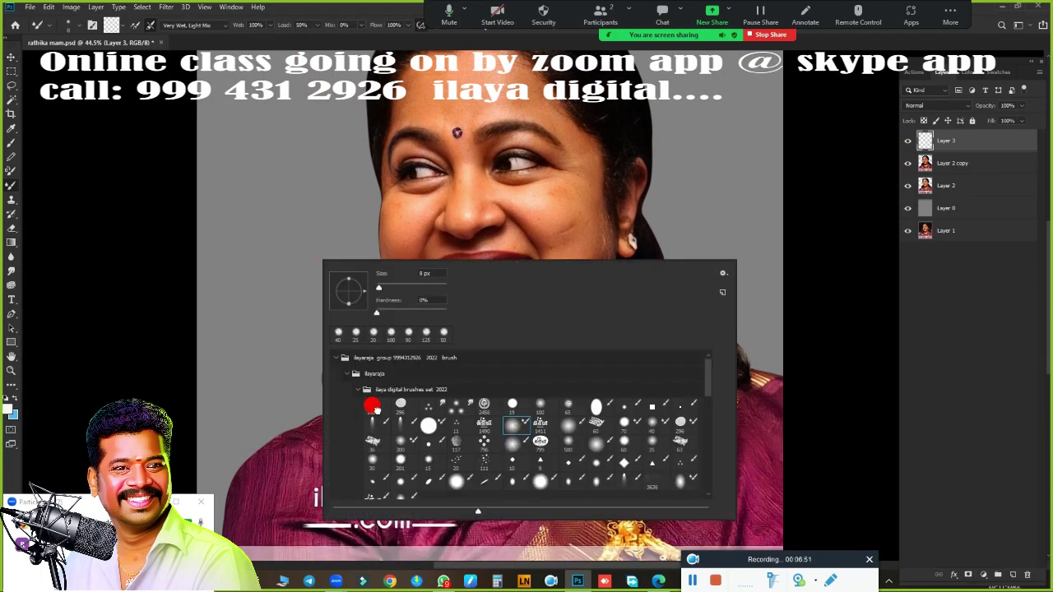
left_click(422, 38)
key("F5")
left_click(862, 366)
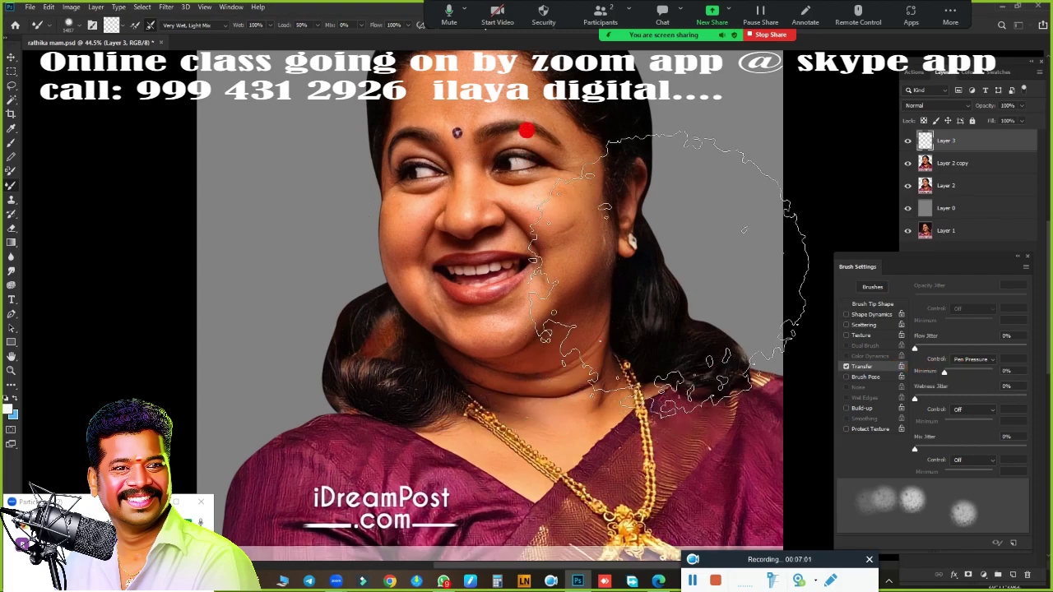
key("ctrl+d")
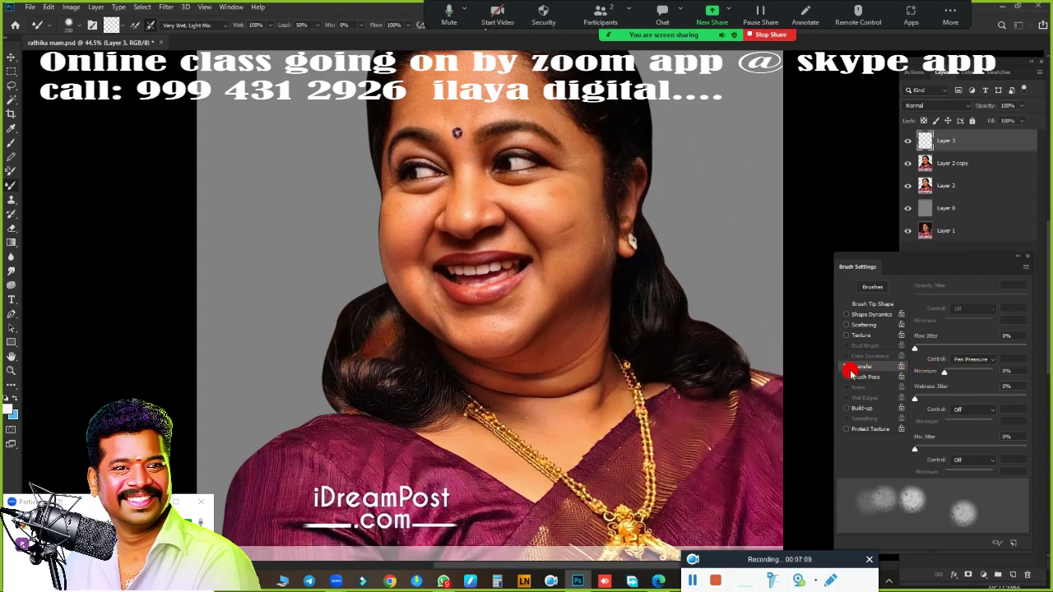
left_click(844, 366)
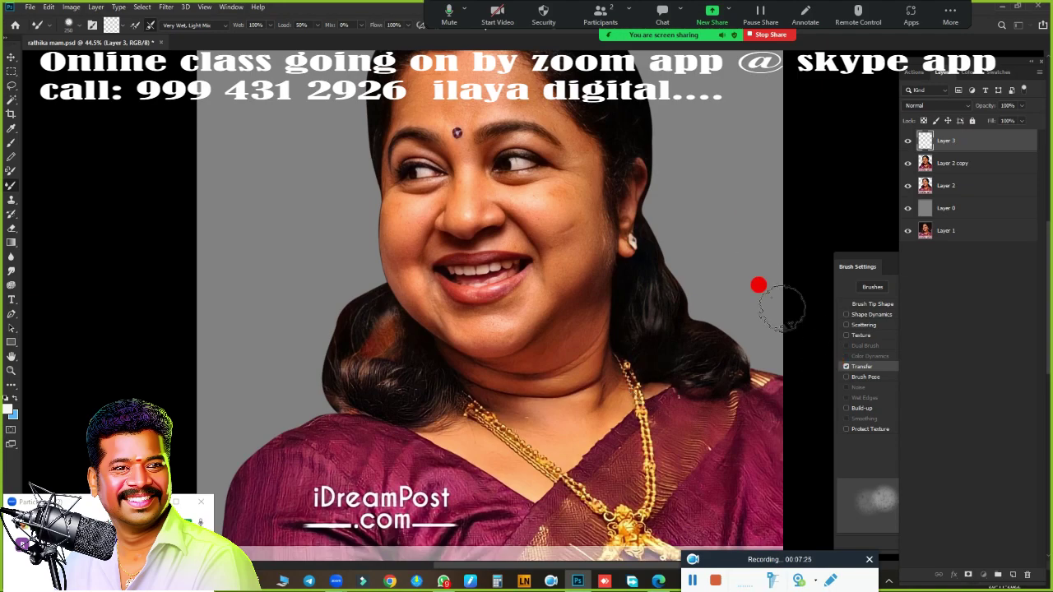
right_click(384, 280)
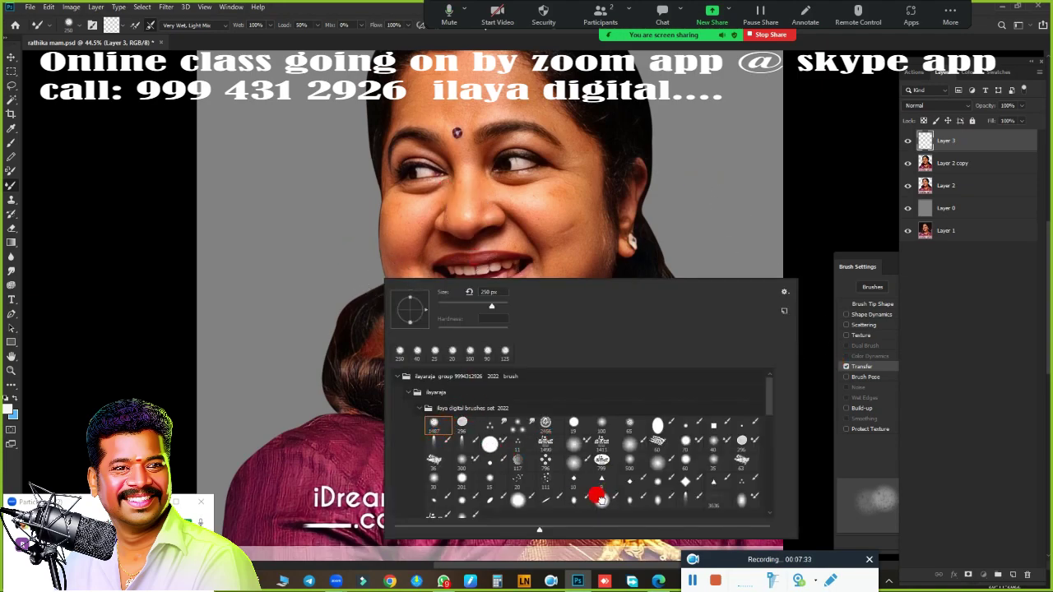
Switch to the Smudge tool with an 80 px soft brush, clearing the face selection
key("r")
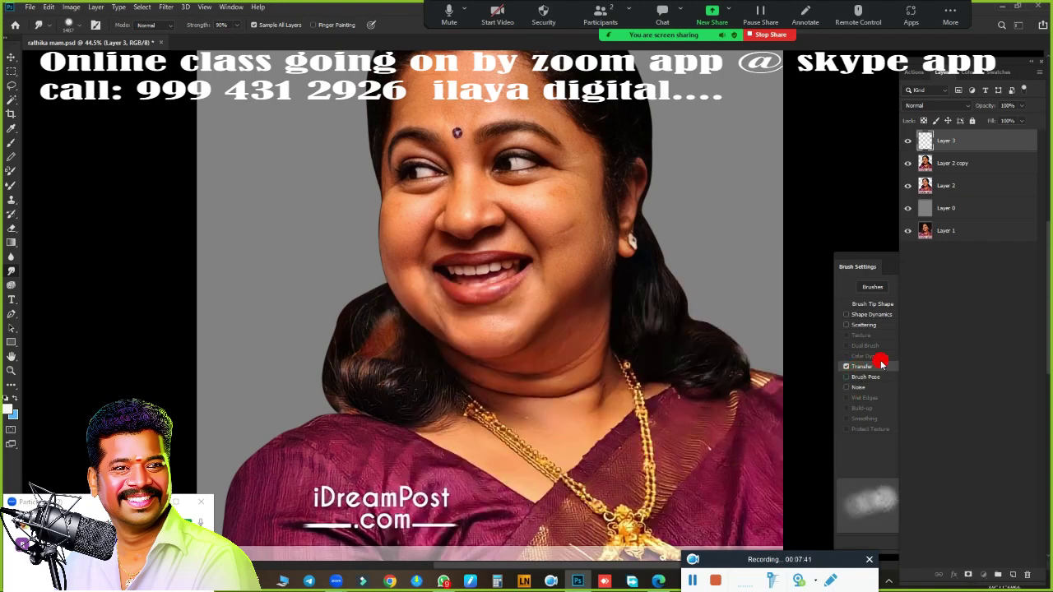
left_click(881, 363)
left_click(865, 303)
key("F5")
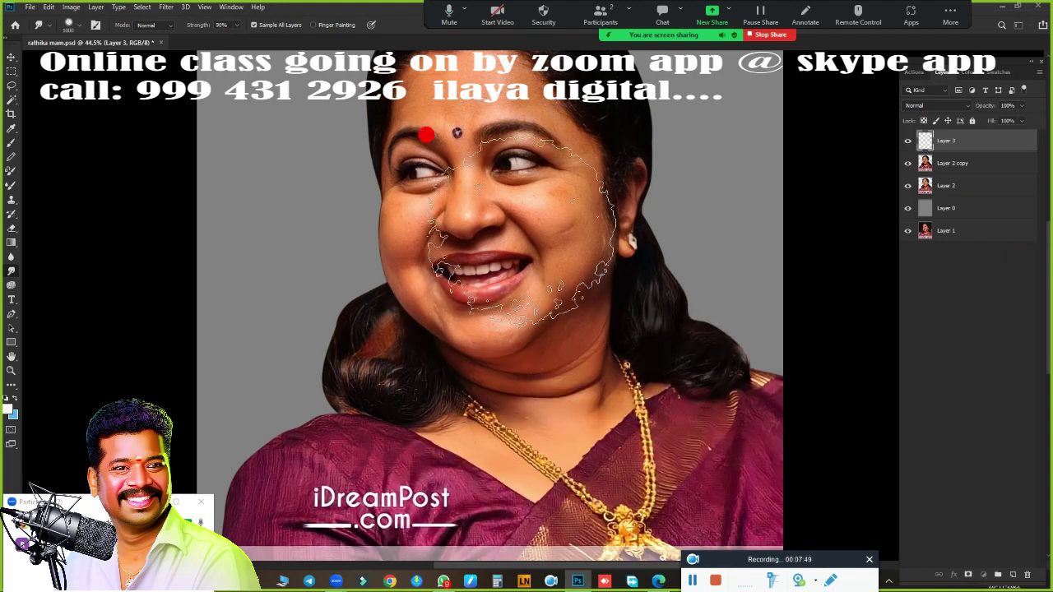
key("ctrl+d")
right_click(496, 232)
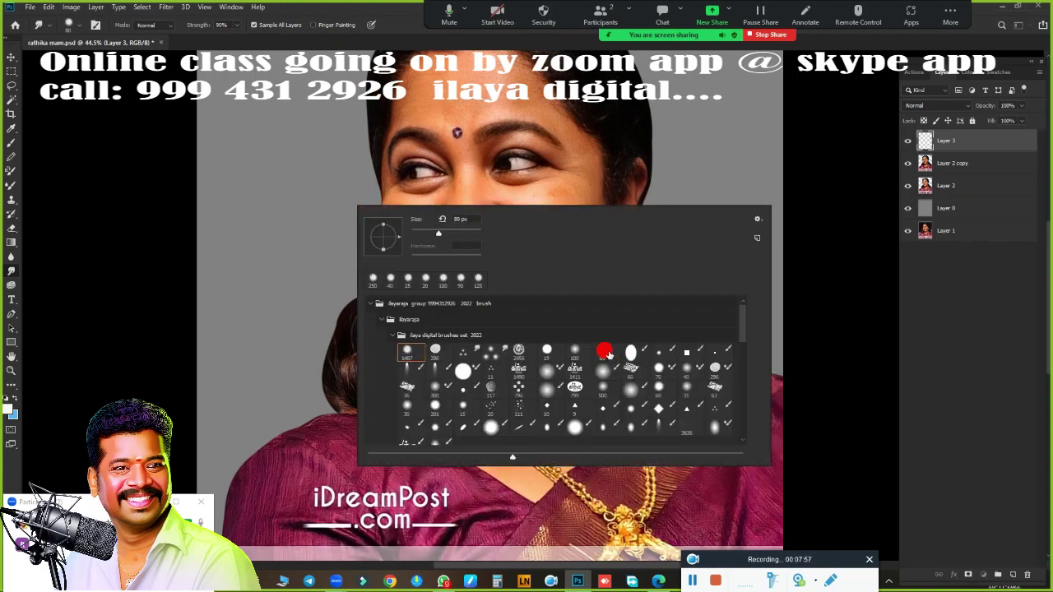
double_click(607, 354)
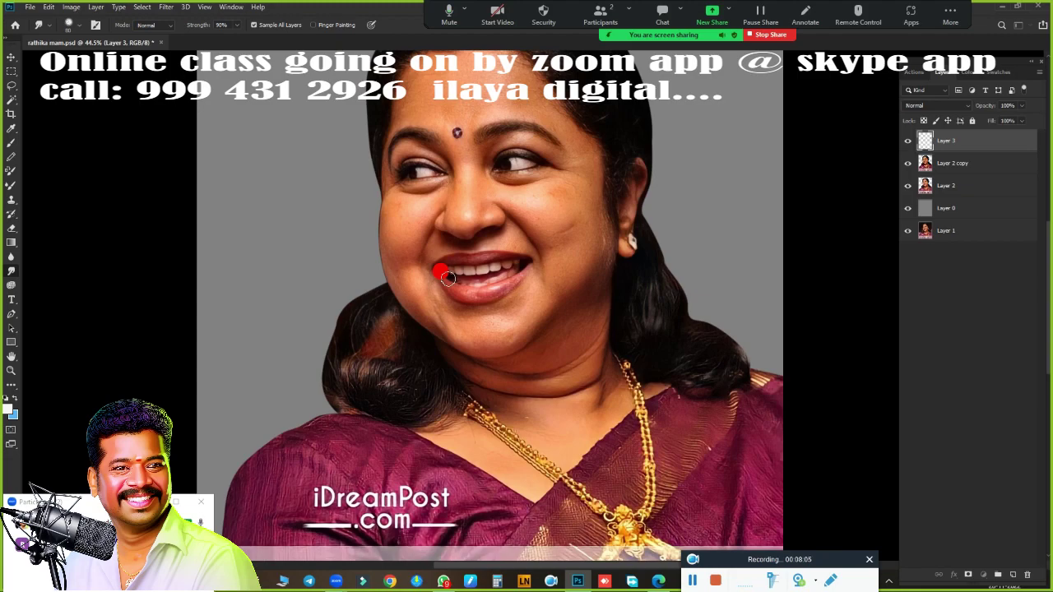
right_click(400, 250)
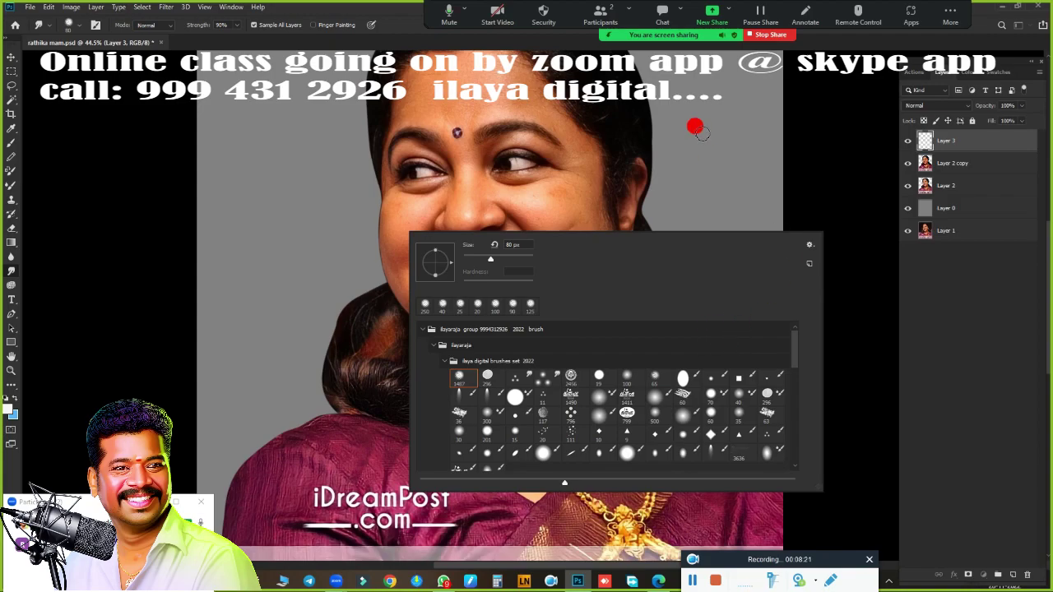
key("ctrl+w")
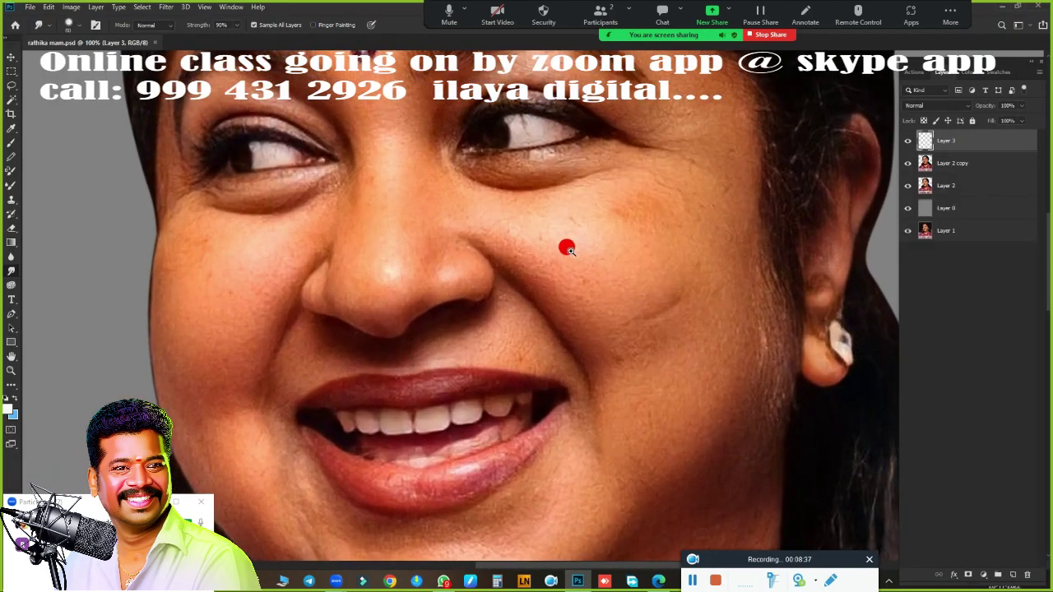
Set smudge strength to 80% and shrink the brush to about 30 px, zoomed on the nose
scroll(570, 250, "up", 2)
scroll(615, 261, "down", 2)
scroll(630, 264, "down", 2)
scroll(581, 280, "down", 2)
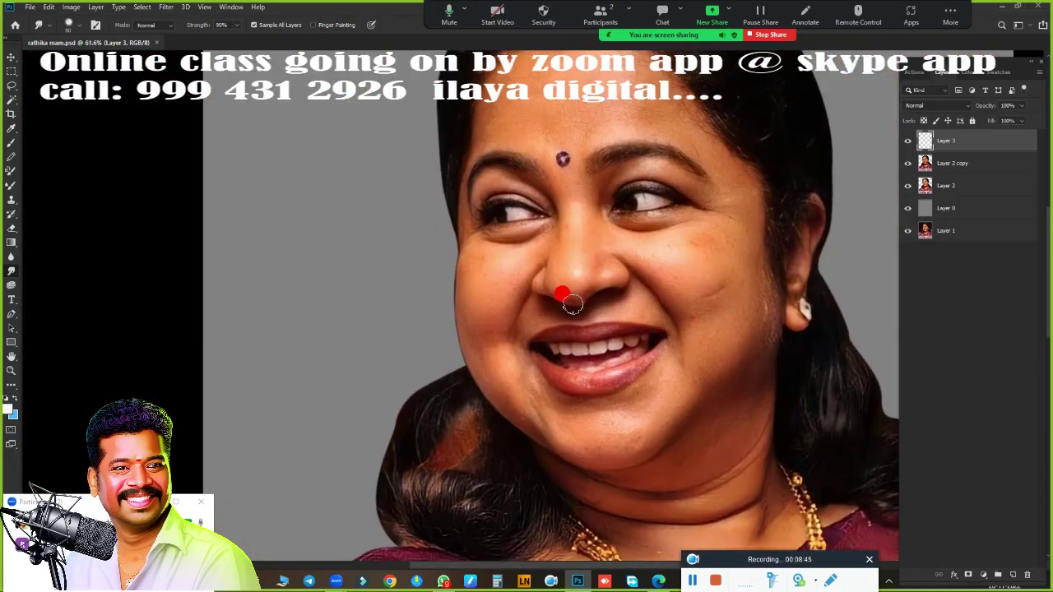
scroll(549, 255, "up", 5)
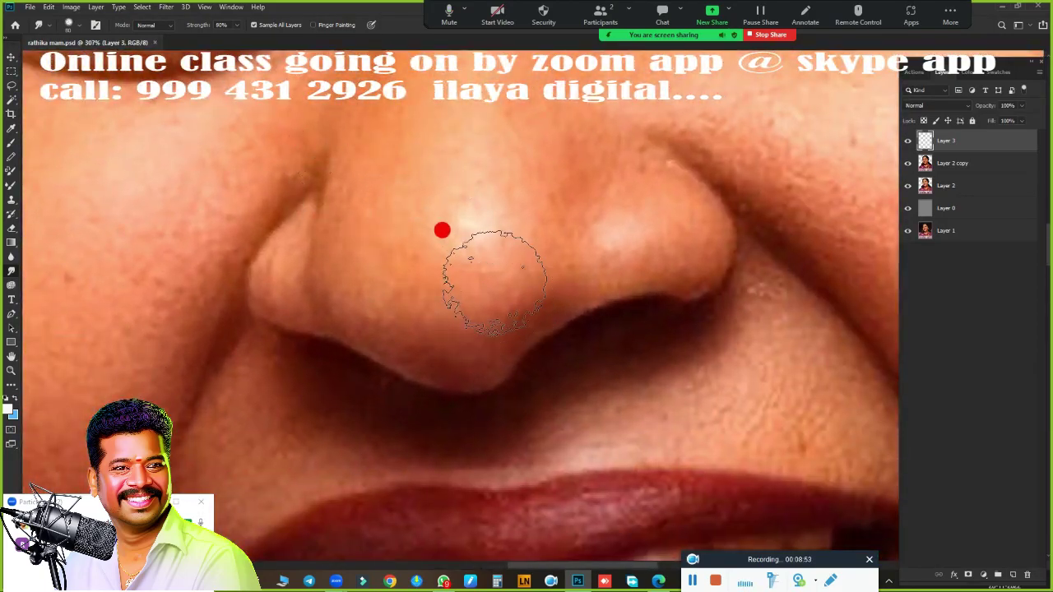
left_click_drag(215, 23, 207, 23)
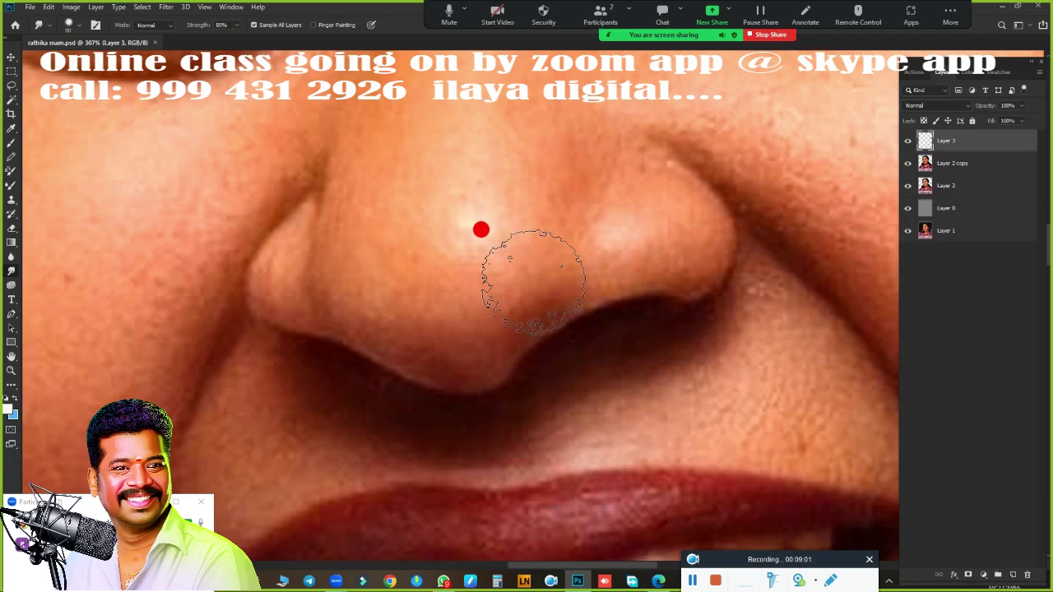
key("bracketleft")
key("bracketleft")
key("bracketleft")
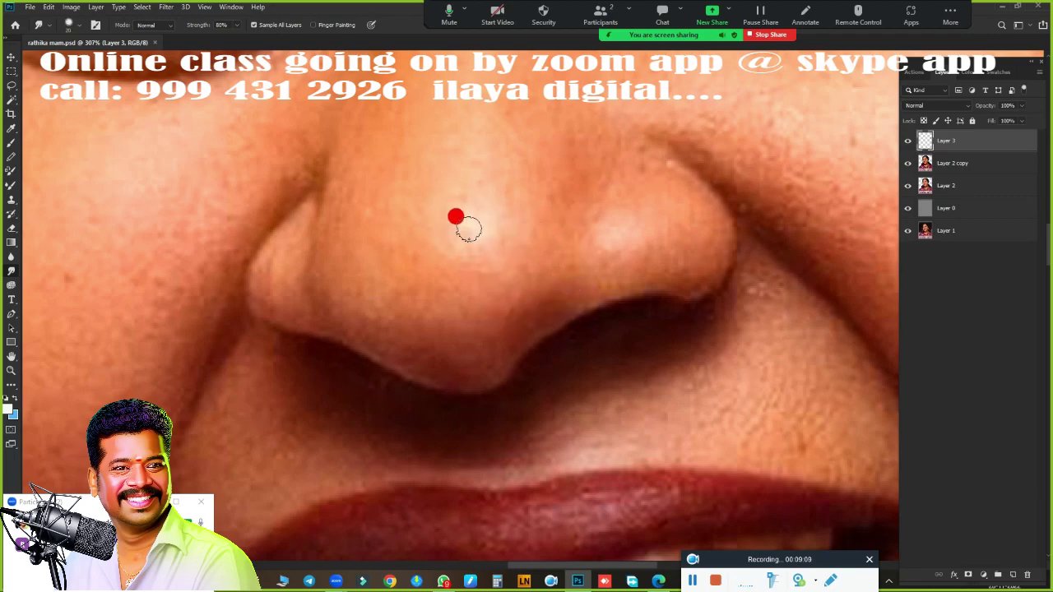
scroll(459, 211, "down", 3)
scroll(523, 307, "up", 2)
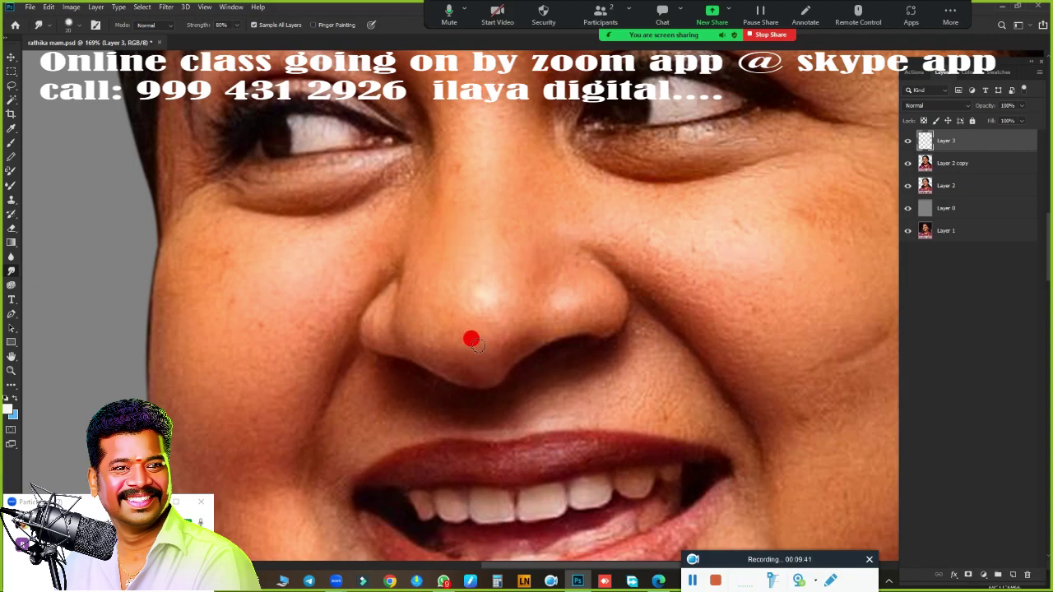
scroll(486, 157, "up", 2)
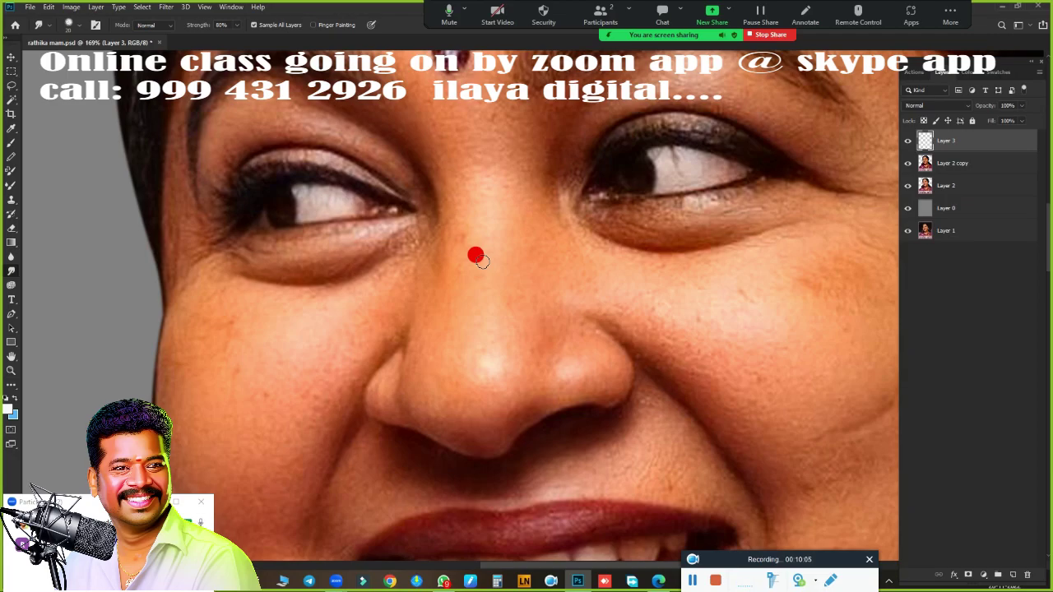
scroll(568, 325, "up", 2)
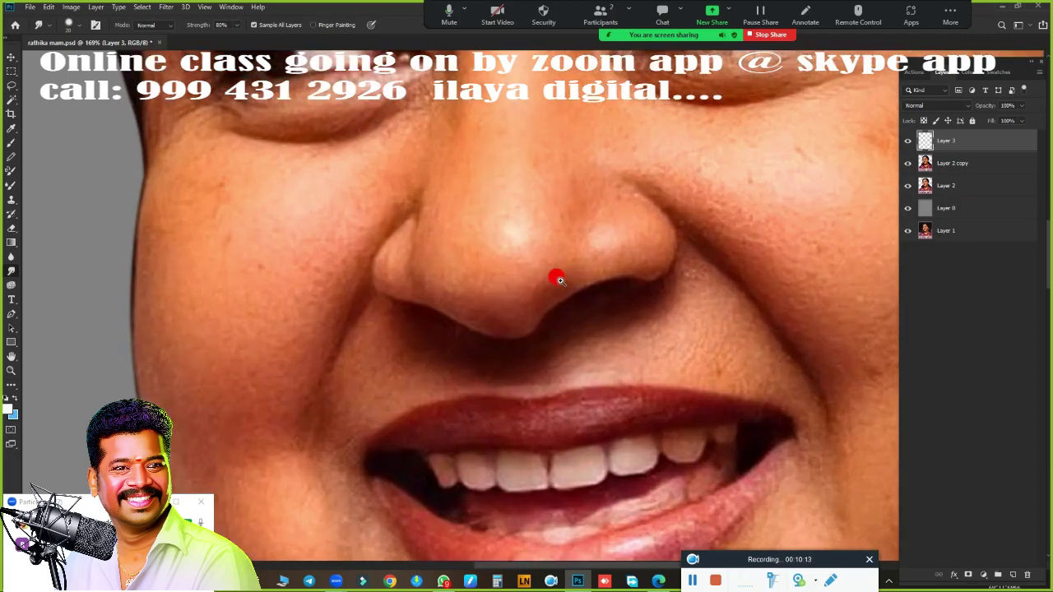
scroll(557, 277, "up", 2)
scroll(526, 288, "up", 1)
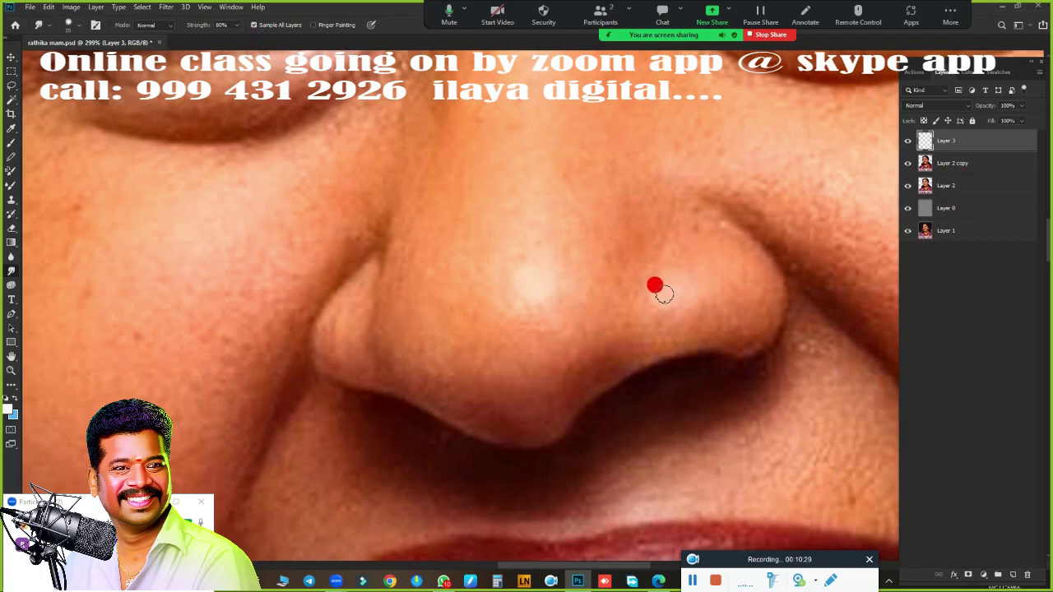
scroll(547, 219, "down", 4)
scroll(540, 347, "up", 4)
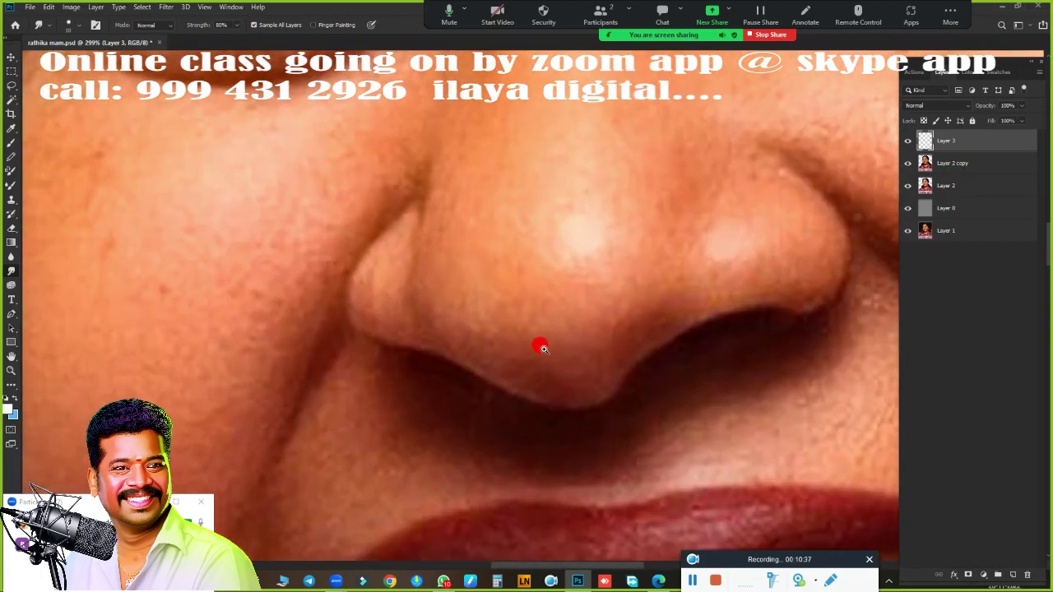
scroll(428, 302, "up", 1)
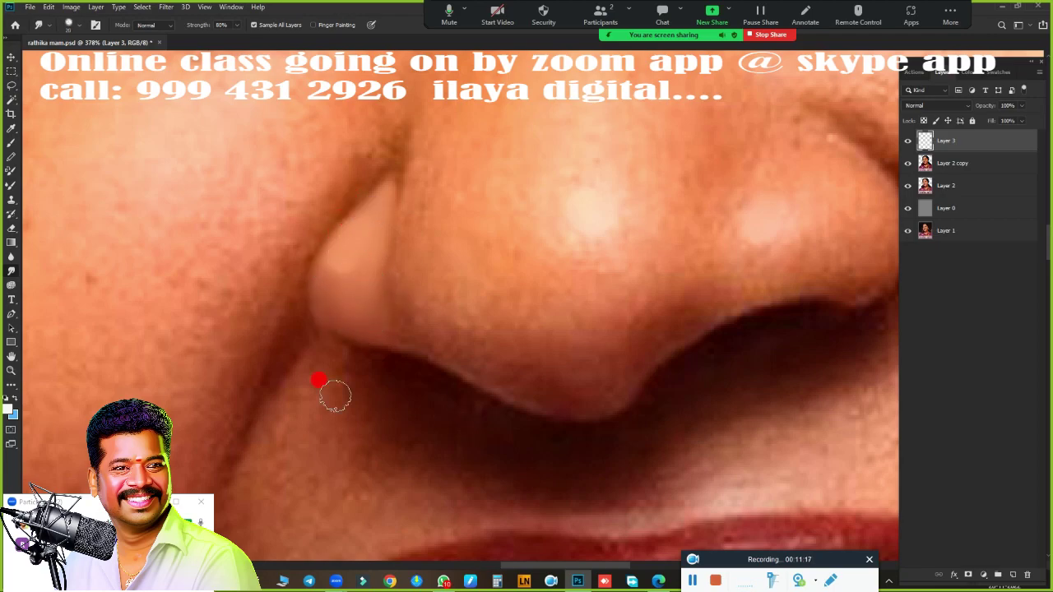
Smudge the nose bridge, left nostril and left side of the nose into smooth skin
left_click_drag(509, 381, 466, 355)
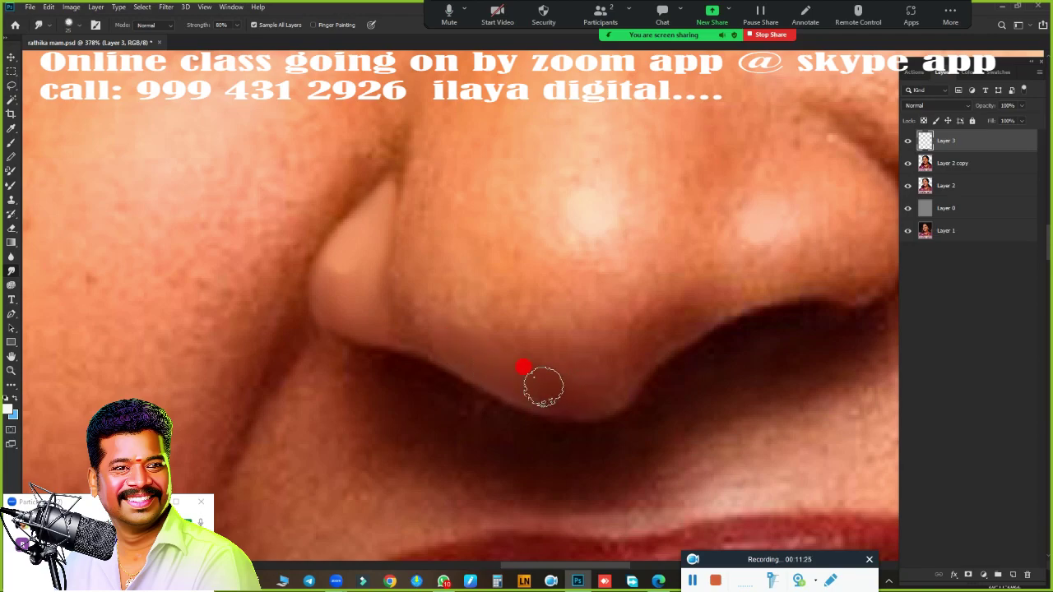
mouse_move(543, 387)
left_mouse_down()
mouse_move(556, 345)
mouse_move(445, 92)
left_mouse_up()
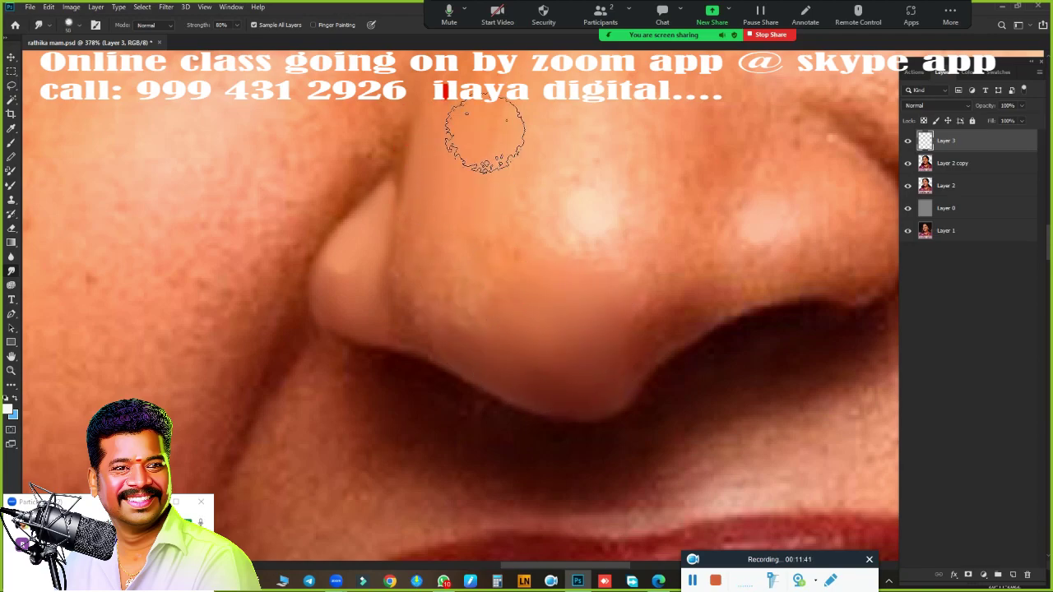
mouse_move(445, 92)
left_mouse_down()
mouse_move(388, 271)
mouse_move(416, 305)
mouse_move(420, 268)
mouse_move(521, 268)
mouse_move(402, 310)
left_mouse_up()
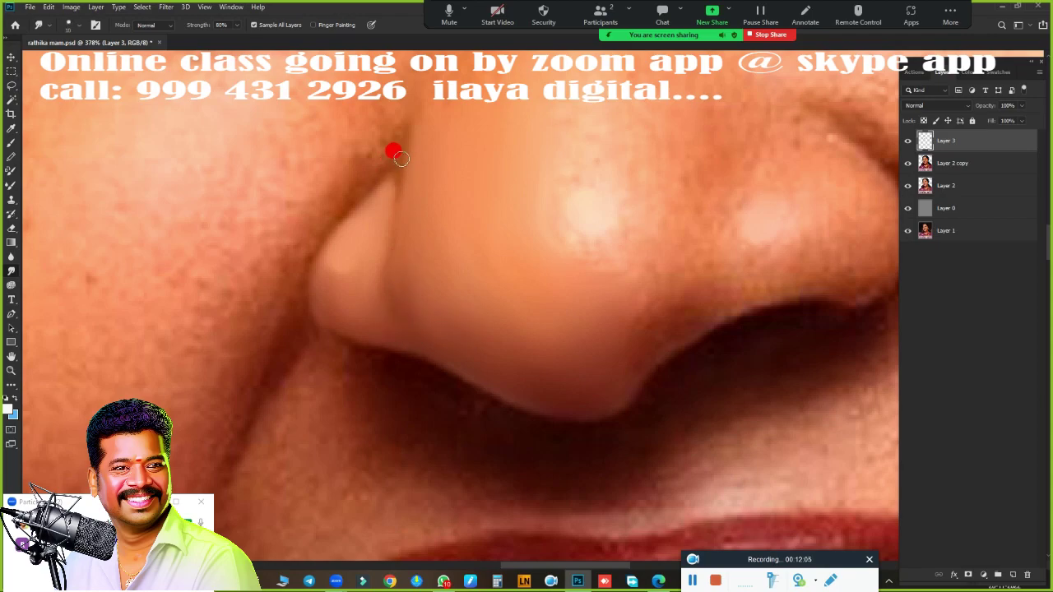
mouse_move(426, 329)
left_mouse_down()
mouse_move(432, 312)
mouse_move(401, 193)
left_mouse_up()
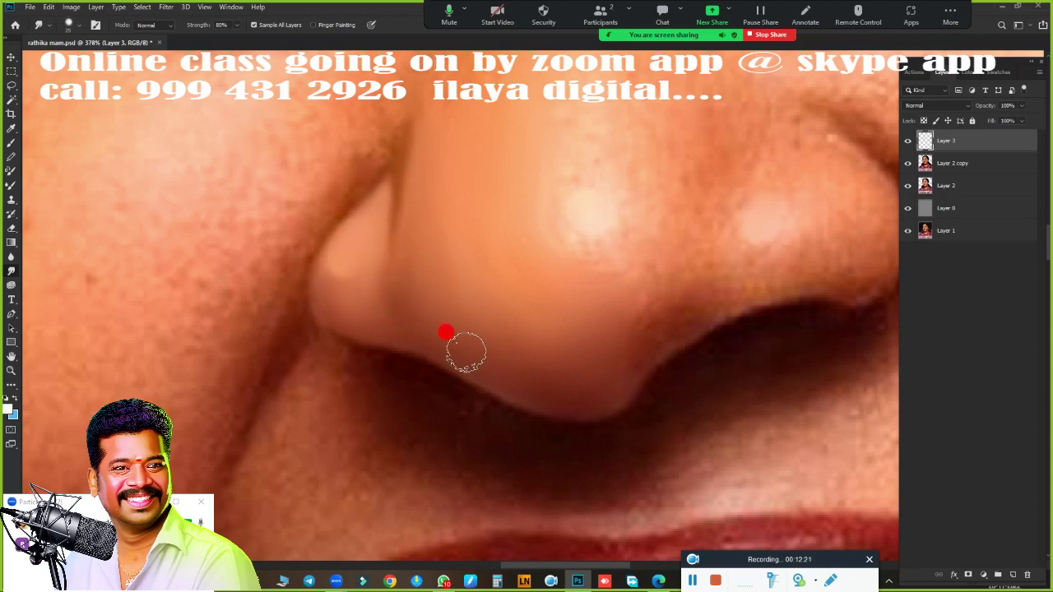
mouse_move(466, 352)
left_mouse_down()
mouse_move(507, 369)
mouse_move(469, 118)
mouse_move(469, 156)
mouse_move(474, 129)
left_mouse_up()
mouse_move(594, 378)
left_mouse_down()
mouse_move(527, 348)
mouse_move(606, 371)
mouse_move(583, 327)
left_mouse_up()
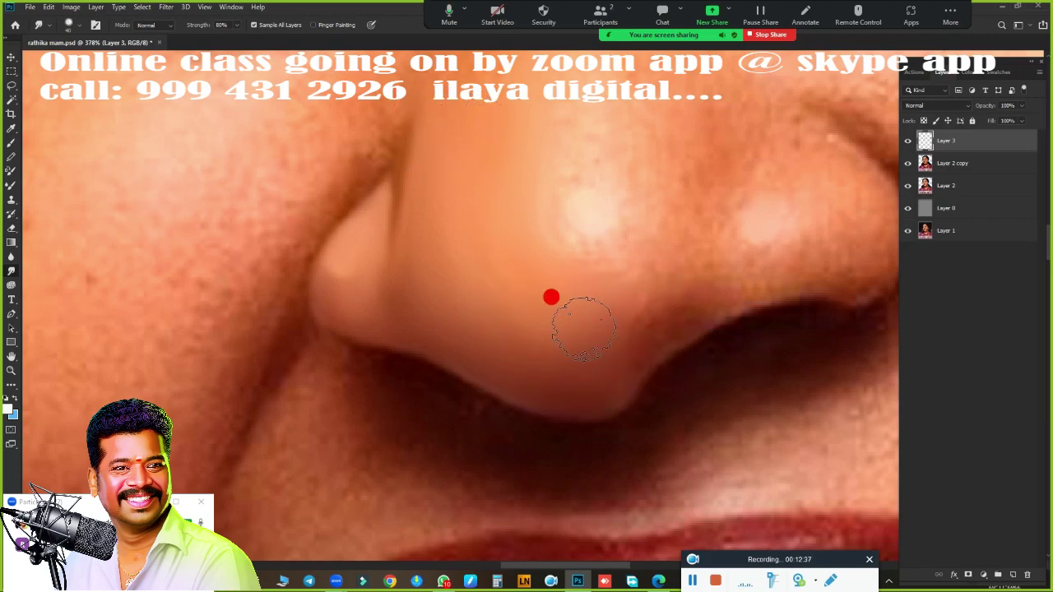
scroll(551, 297, "right", 5)
scroll(505, 357, "up", 2)
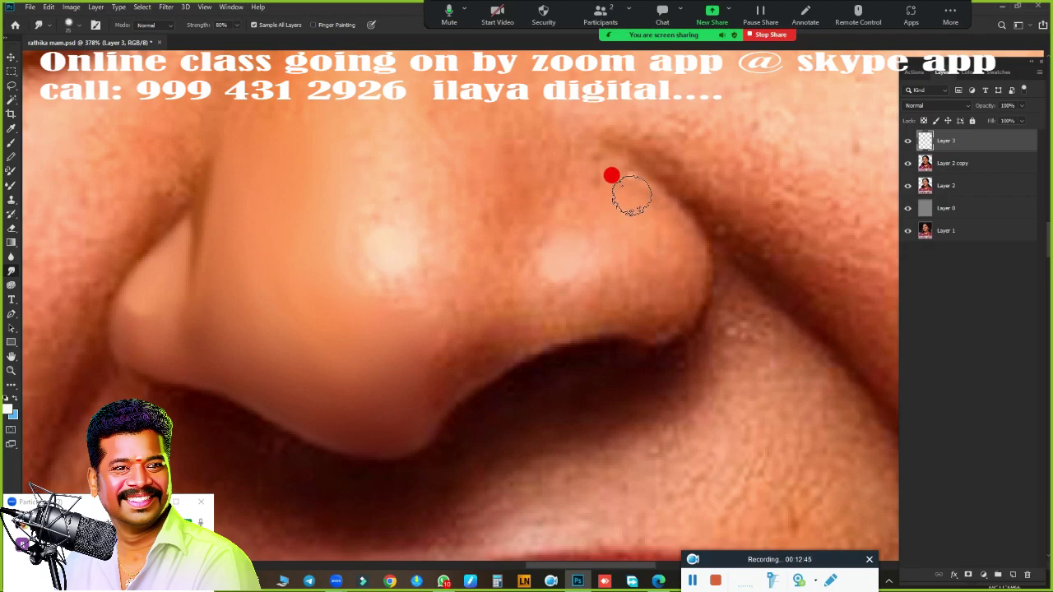
Smooth the nose's right and lower edges, the tip, and the shading below it
mouse_move(631, 195)
left_mouse_down()
mouse_move(606, 172)
mouse_move(639, 202)
mouse_move(601, 324)
mouse_move(635, 323)
mouse_move(463, 355)
mouse_move(521, 326)
mouse_move(503, 336)
mouse_move(619, 306)
mouse_move(414, 384)
mouse_move(518, 327)
mouse_move(570, 319)
mouse_move(555, 303)
mouse_move(471, 349)
mouse_move(557, 318)
mouse_move(468, 365)
mouse_move(409, 414)
mouse_move(528, 333)
mouse_move(616, 183)
mouse_move(688, 250)
left_mouse_up()
left_click_drag(670, 318, 625, 307)
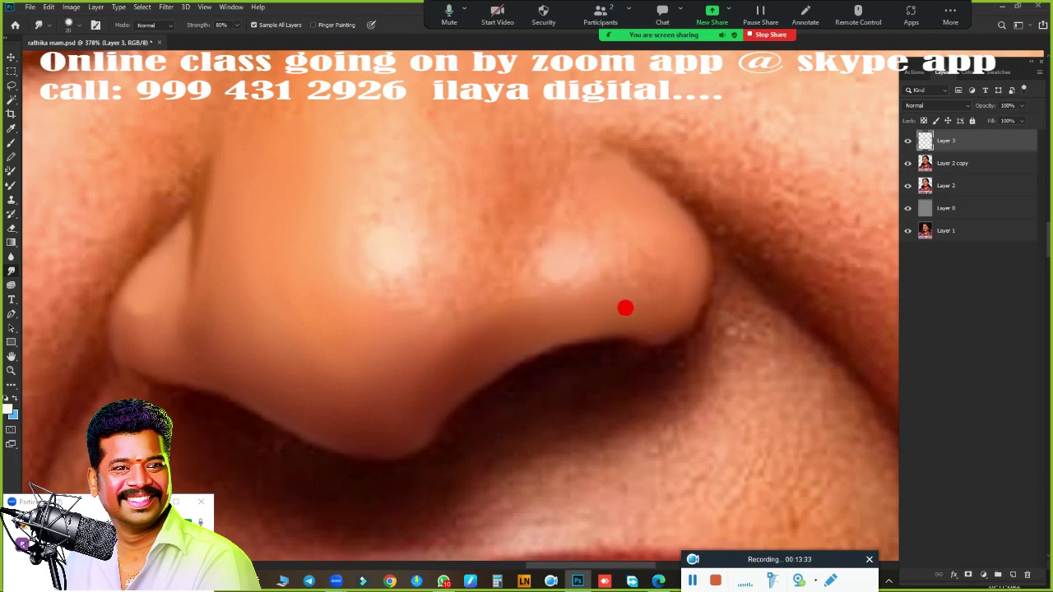
left_click_drag(703, 474, 453, 414)
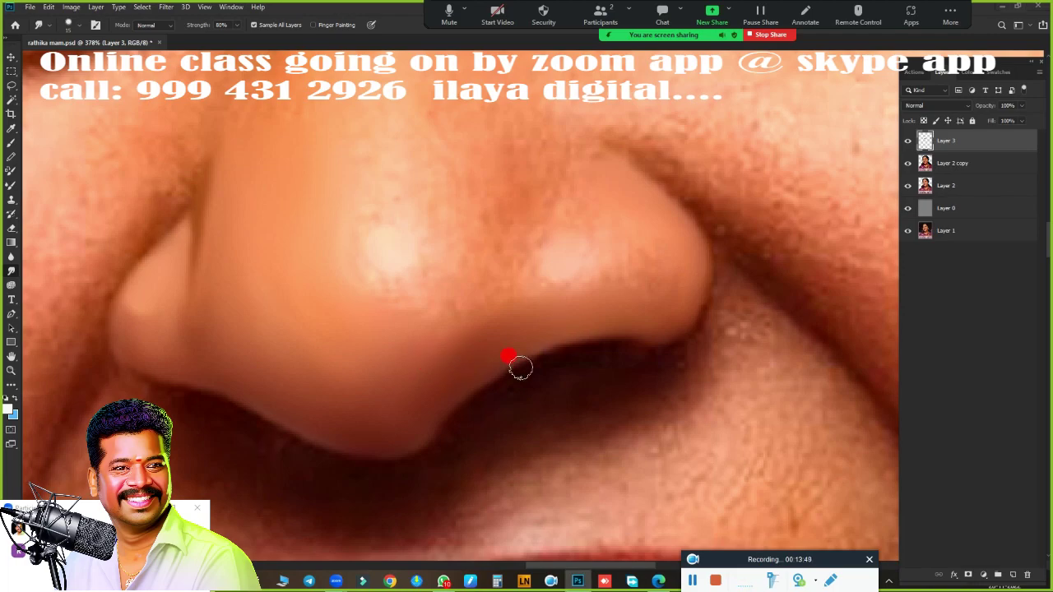
mouse_move(582, 248)
left_mouse_down()
mouse_move(594, 172)
mouse_move(663, 235)
mouse_move(675, 296)
left_mouse_up()
mouse_move(663, 201)
left_mouse_down()
mouse_move(670, 252)
mouse_move(667, 218)
left_mouse_up()
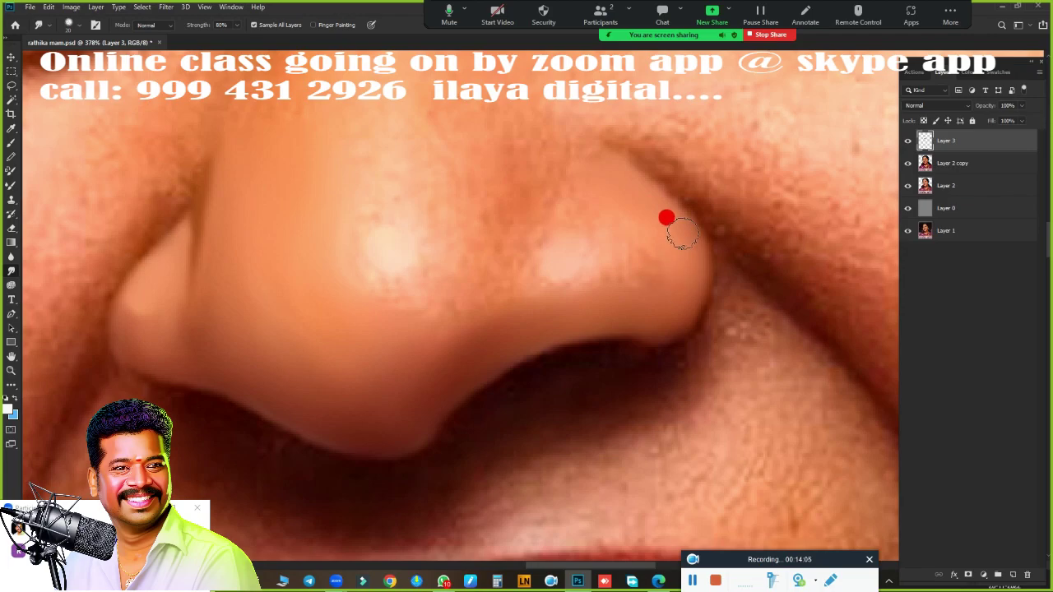
left_click_drag(619, 314, 690, 310)
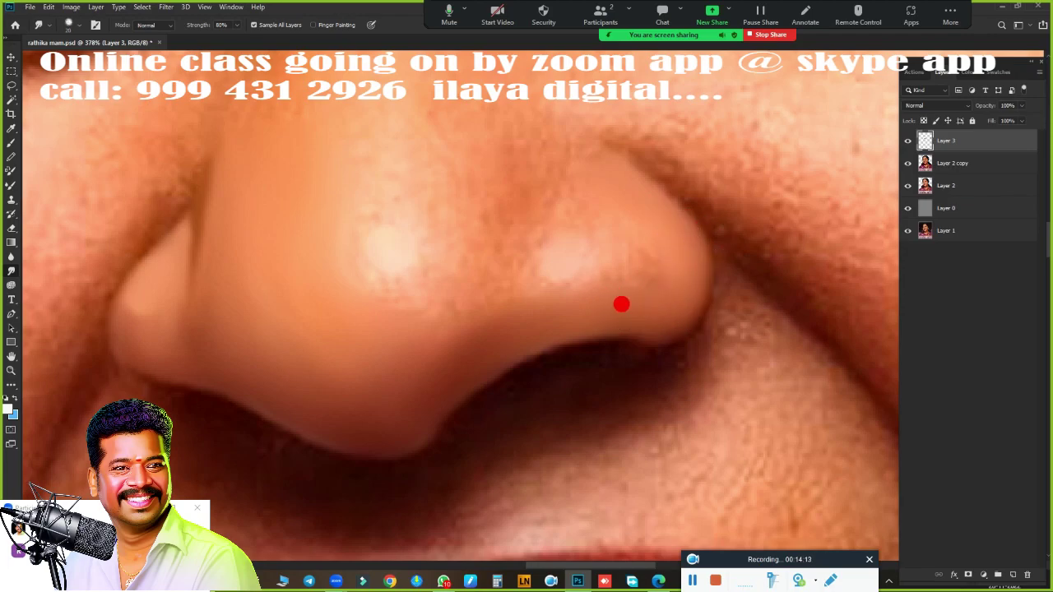
mouse_move(498, 344)
left_mouse_down()
mouse_move(578, 189)
mouse_move(594, 222)
mouse_move(655, 253)
mouse_move(571, 287)
mouse_move(552, 227)
mouse_move(593, 292)
mouse_move(524, 299)
mouse_move(511, 186)
mouse_move(529, 179)
mouse_move(564, 247)
mouse_move(554, 242)
mouse_move(568, 244)
mouse_move(487, 270)
mouse_move(403, 352)
left_mouse_up()
left_click(695, 580)
mouse_move(568, 289)
left_mouse_down()
mouse_move(571, 271)
mouse_move(524, 190)
mouse_move(533, 225)
mouse_move(602, 252)
mouse_move(527, 214)
mouse_move(554, 249)
mouse_move(584, 203)
mouse_move(564, 244)
left_mouse_up()
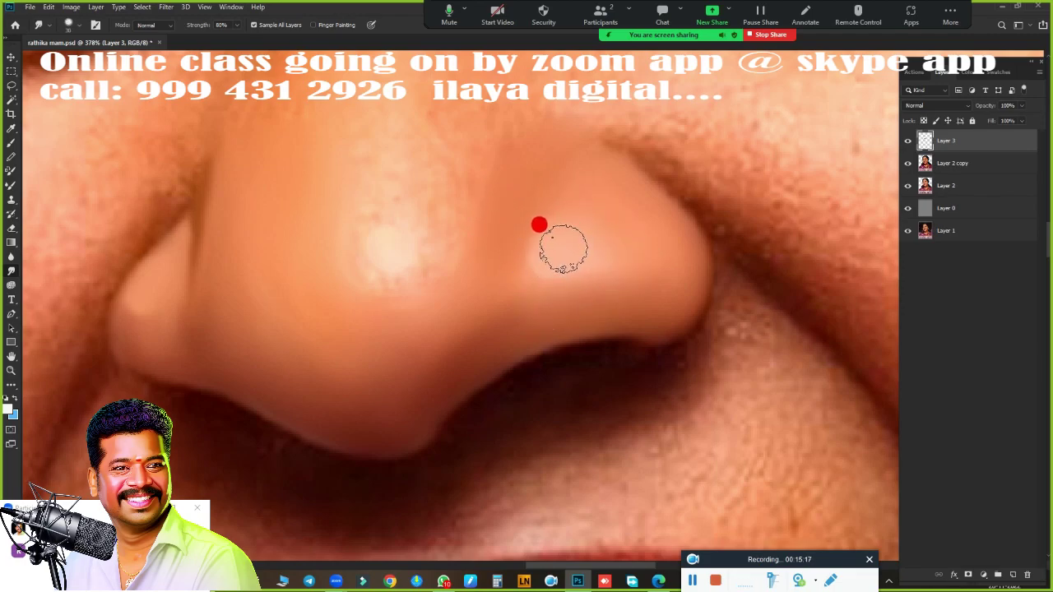
Fit the whole face on screen and zoom around to judge the smoothed nose
key("ctrl+0")
scroll(543, 357, "up", 5)
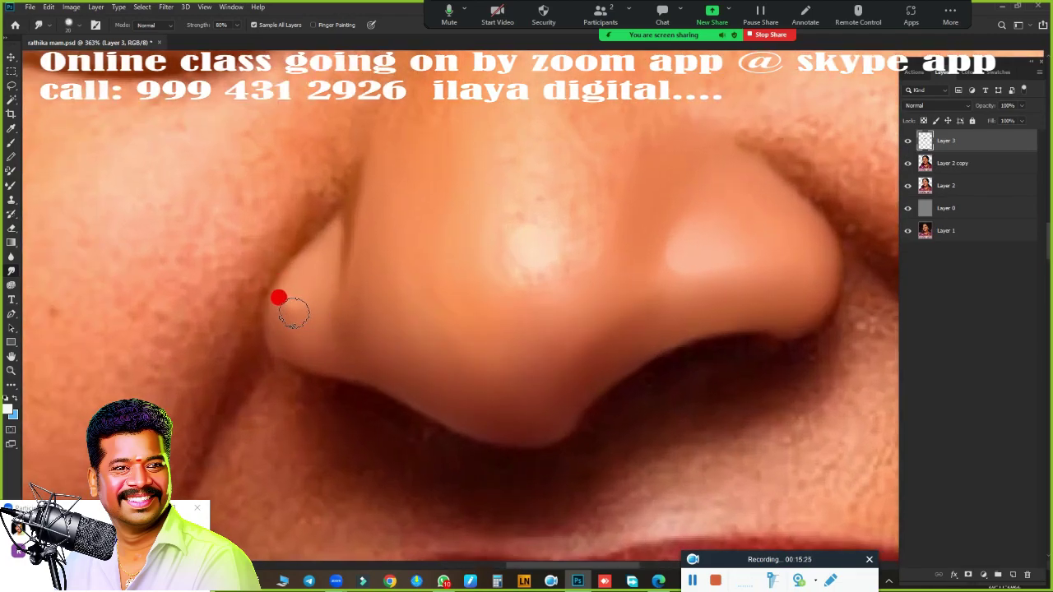
scroll(281, 276, "down", 5)
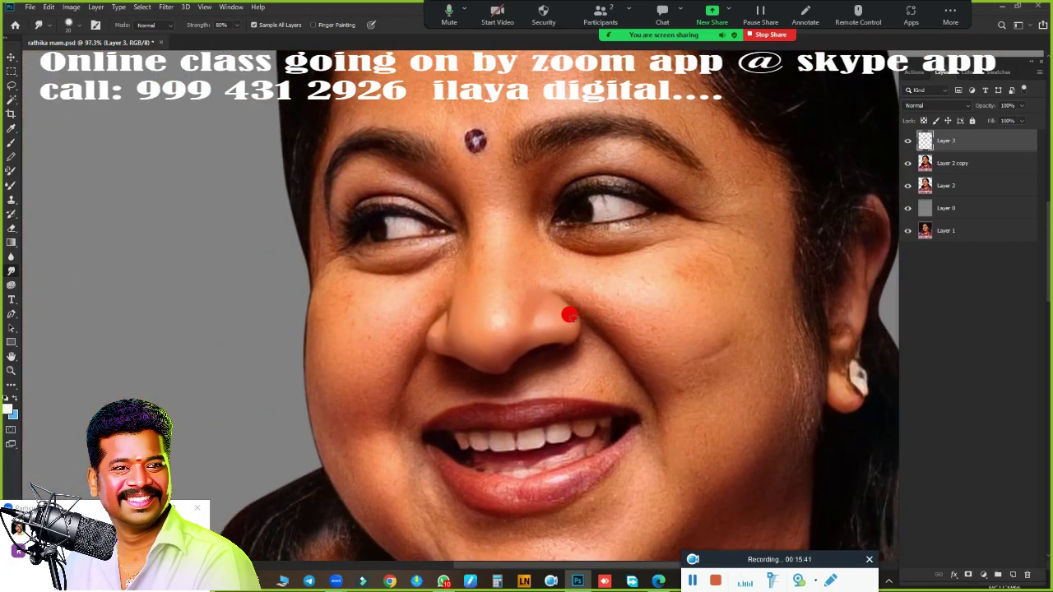
scroll(569, 315, "up", 4)
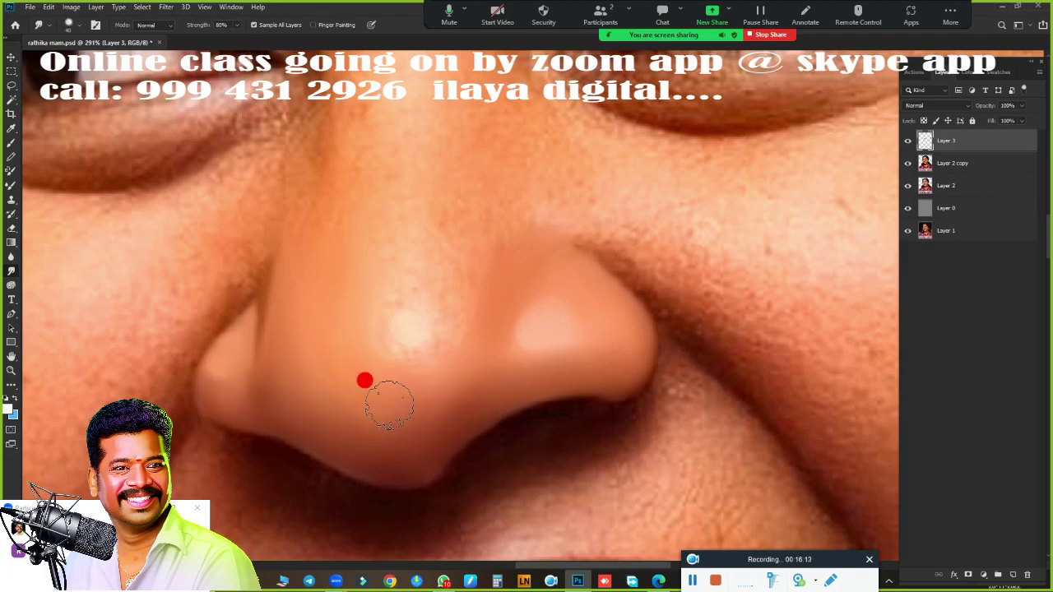
scroll(517, 415, "down", 2)
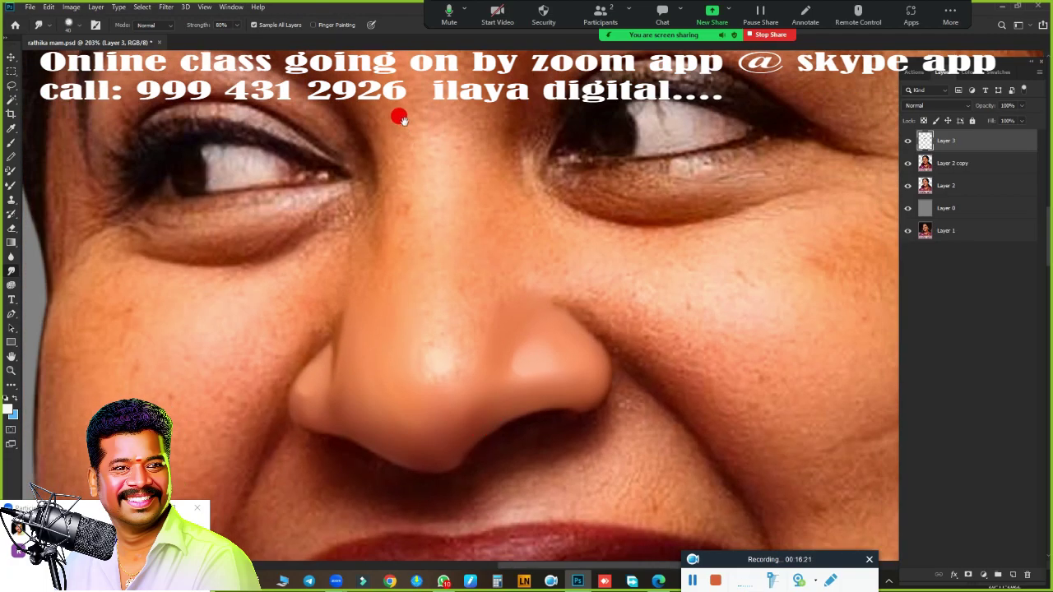
scroll(403, 115, "up", 2)
scroll(545, 287, "up", 1)
scroll(541, 282, "up", 1)
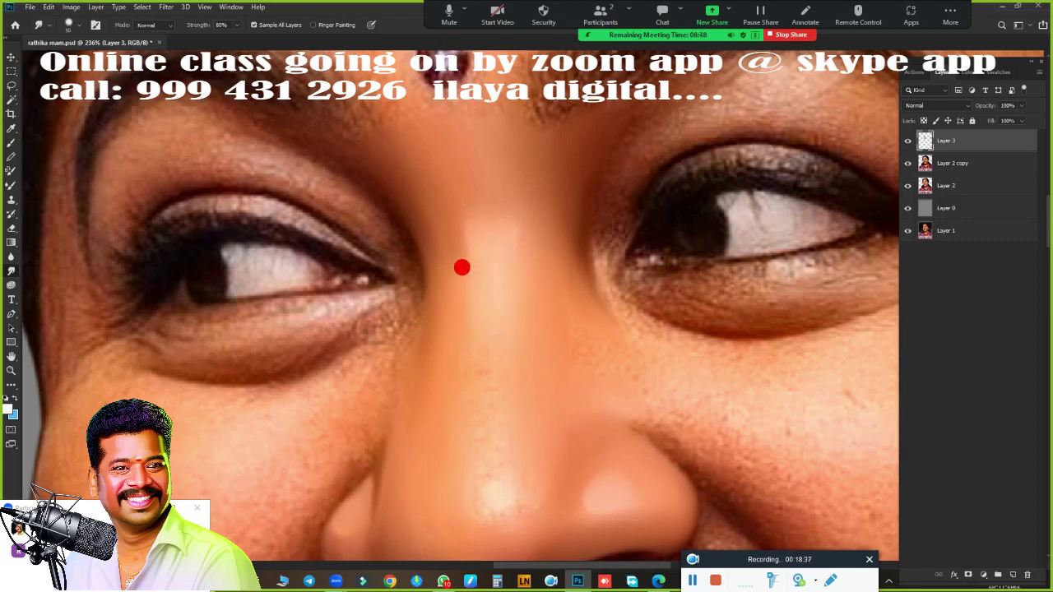
scroll(472, 115, "down", 3)
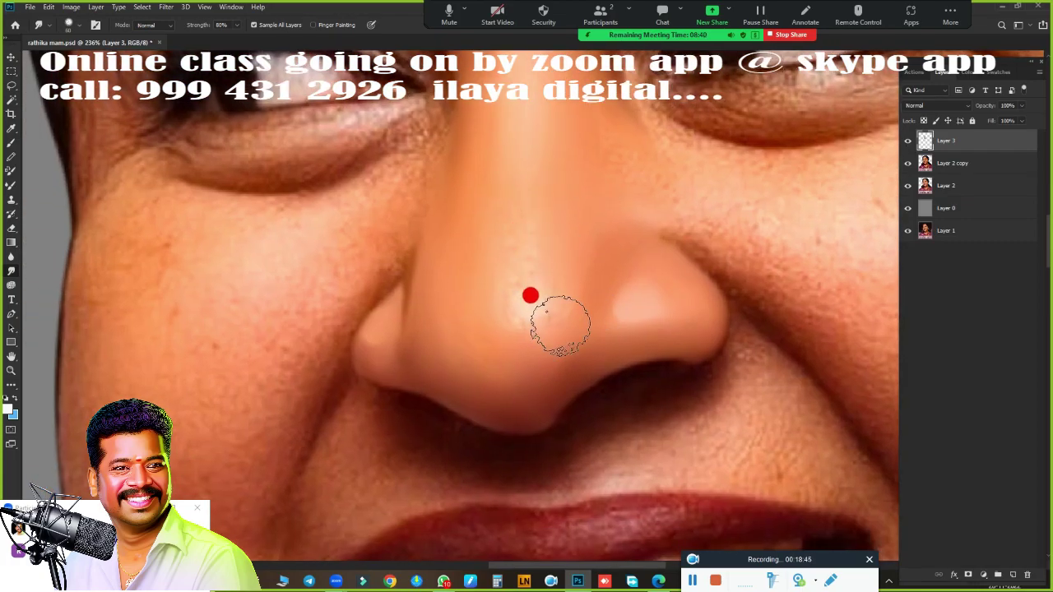
scroll(571, 436, "up", 3)
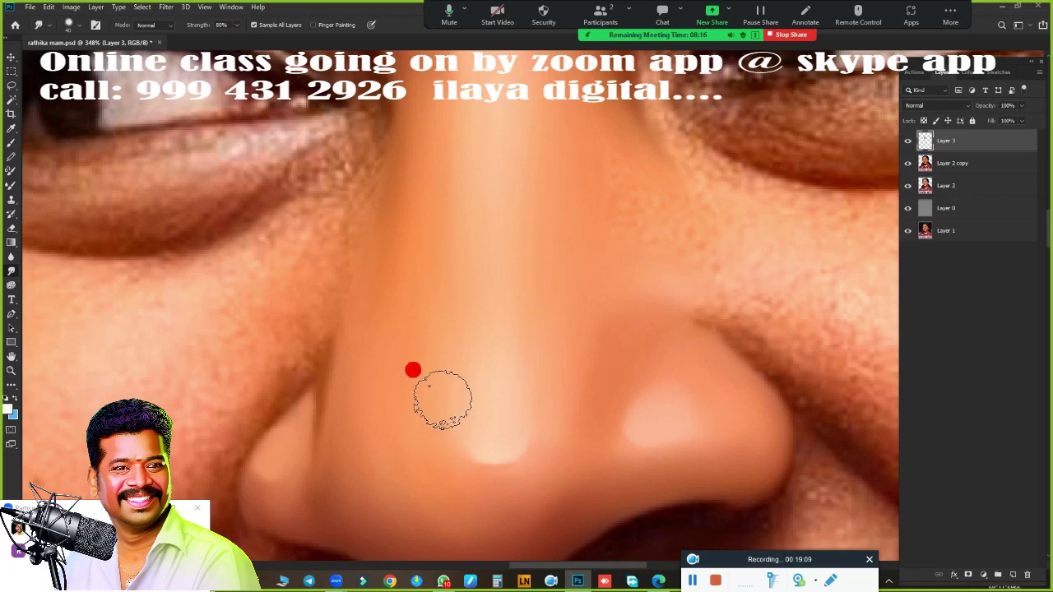
scroll(461, 234, "up", 5)
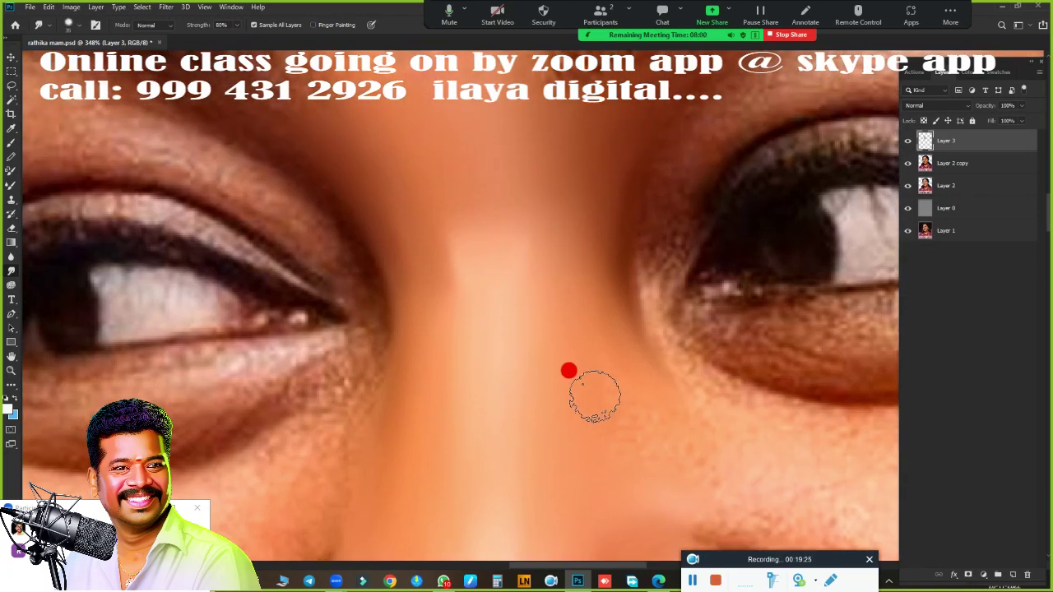
scroll(600, 201, "down", 5)
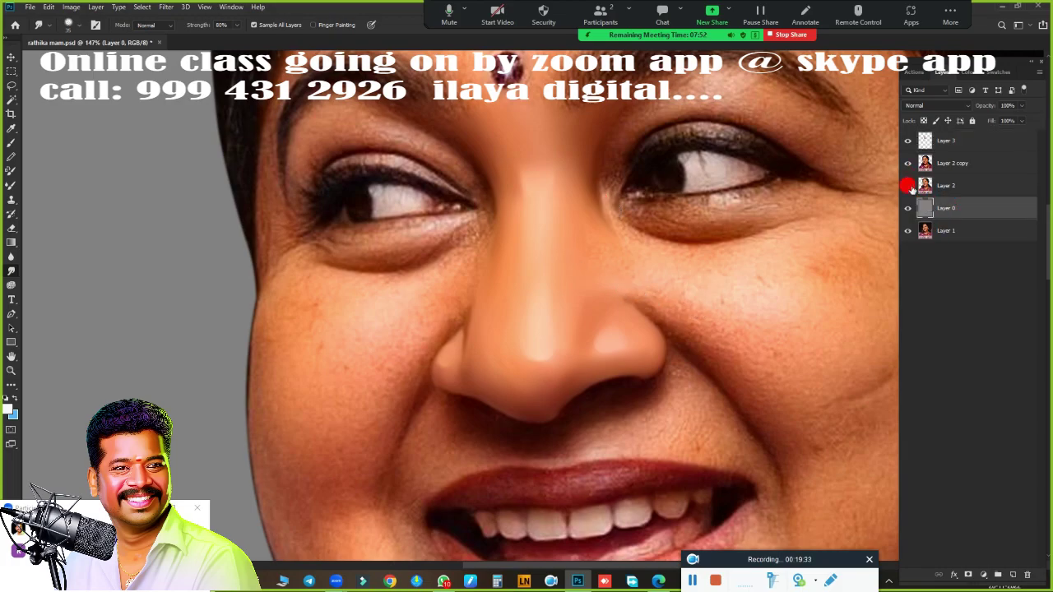
Hide the face layers to inspect the nose alone, then pick a brush and stroke the cheek
left_click_drag(907, 163, 907, 185)
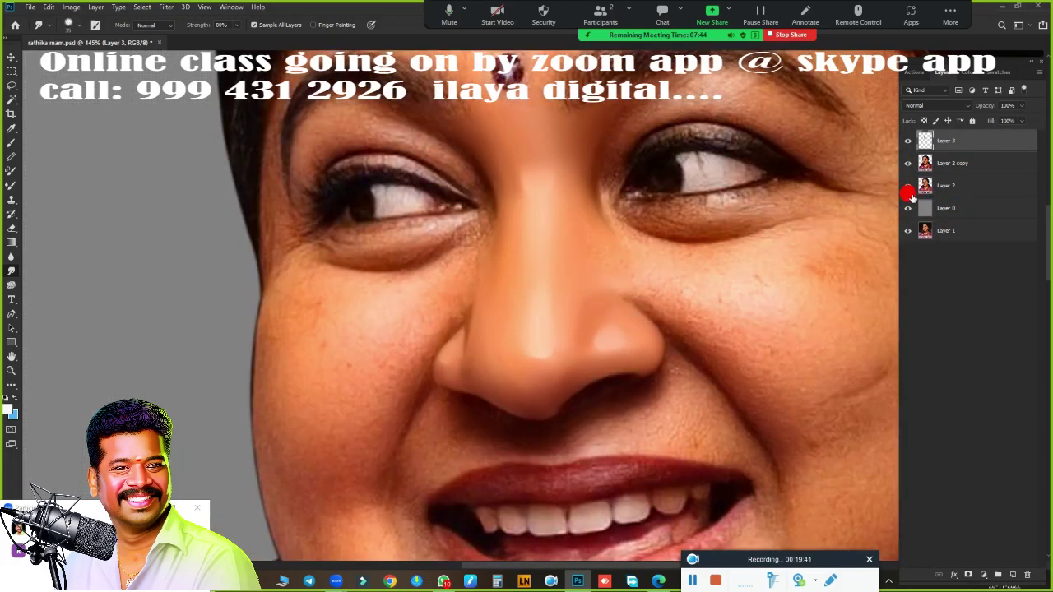
scroll(511, 137, "up", 1)
scroll(790, 420, "down", 3)
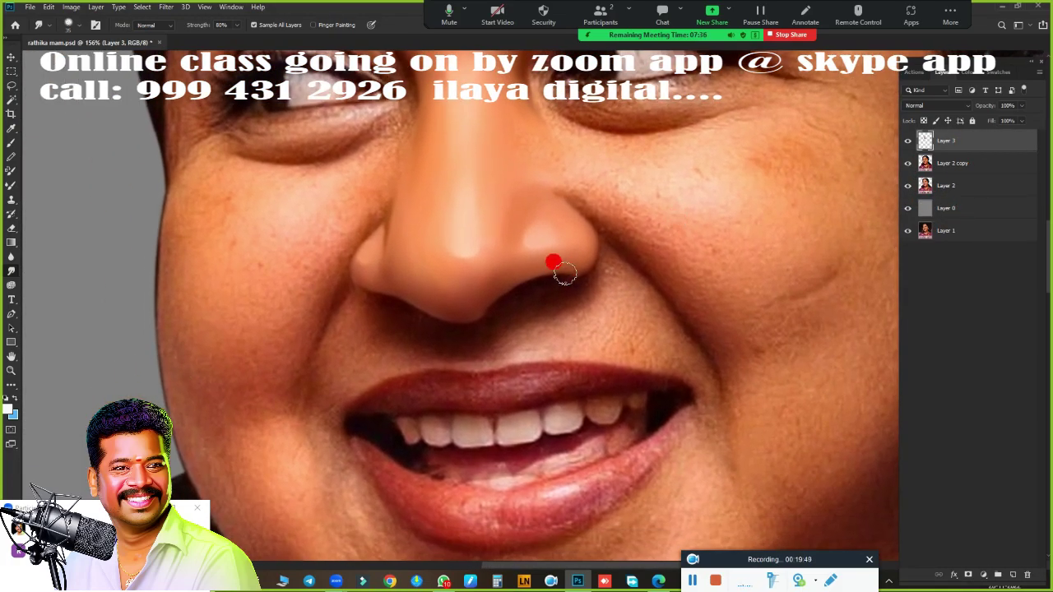
scroll(492, 263, "up", 2)
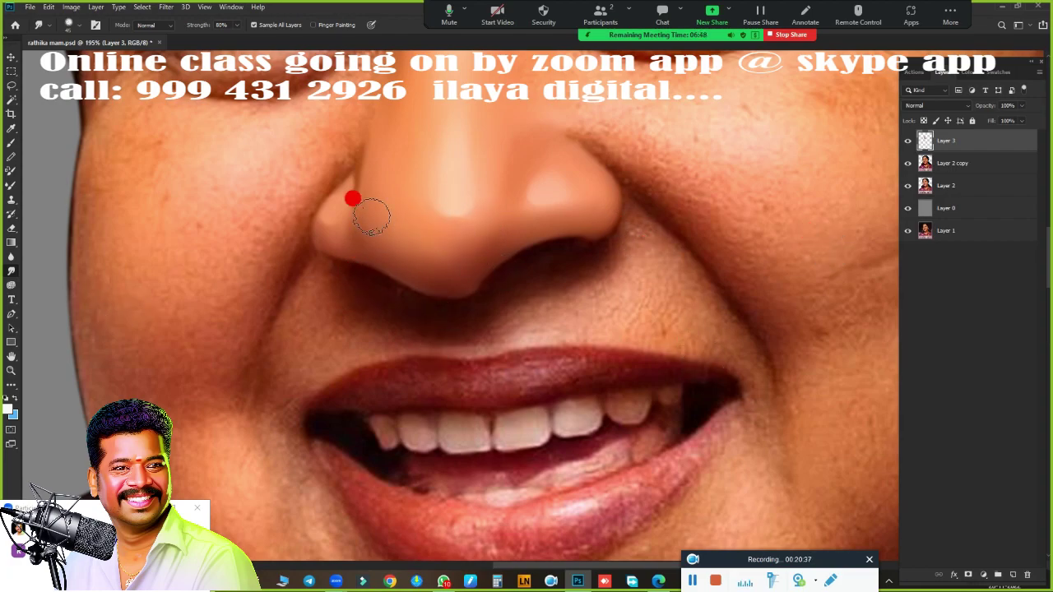
right_click(366, 210)
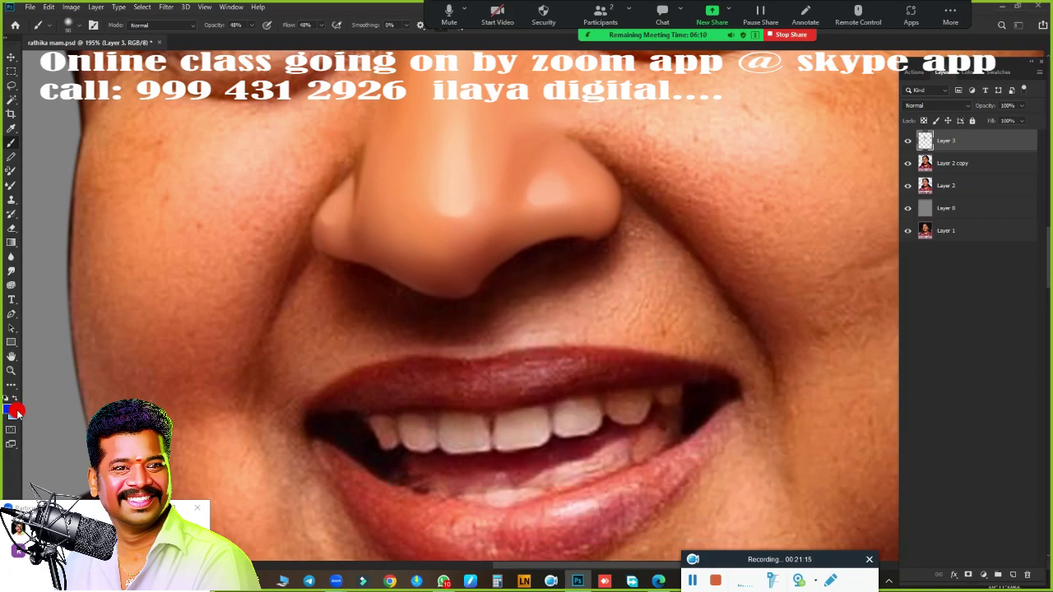
mouse_move(706, 187)
left_mouse_down()
mouse_move(787, 200)
mouse_move(798, 254)
mouse_move(769, 293)
left_mouse_up()
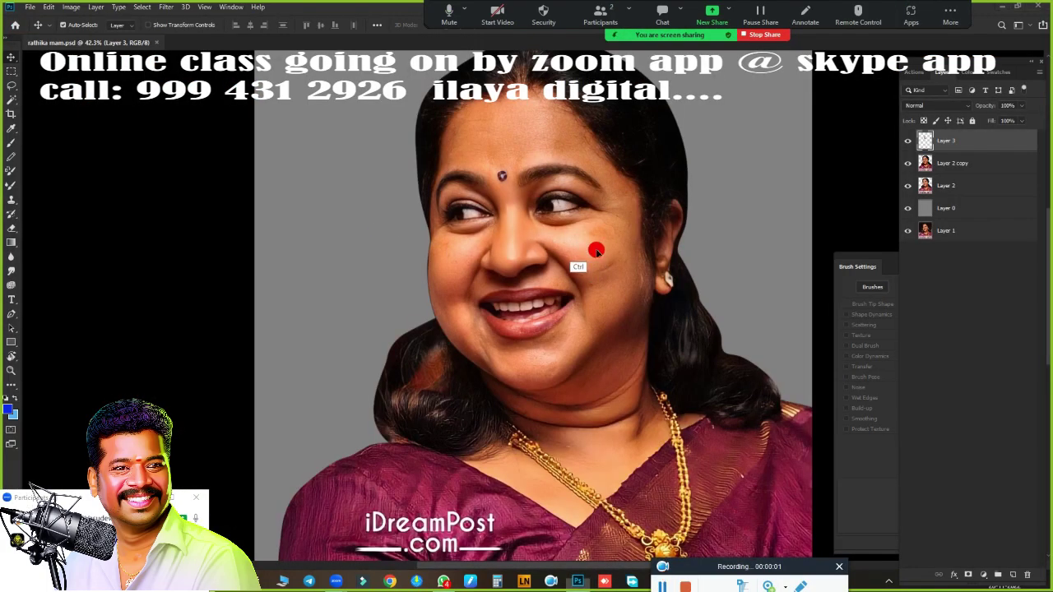
Zoom in and add a new empty Layer 4 above Layer 3
scroll(596, 251, "up", 5)
scroll(614, 205, "up", 3)
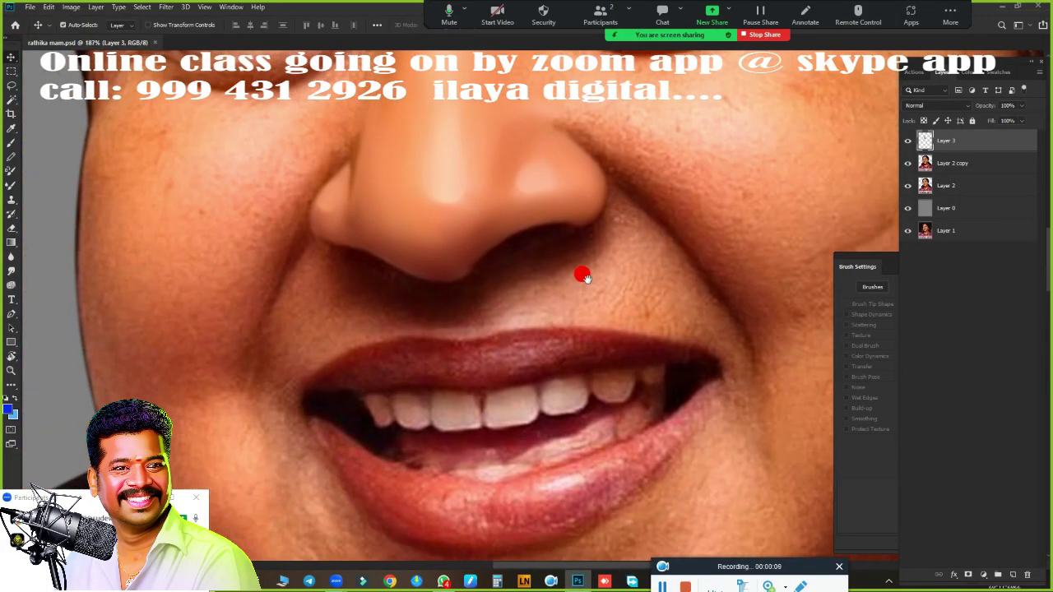
scroll(442, 369, "down", 1)
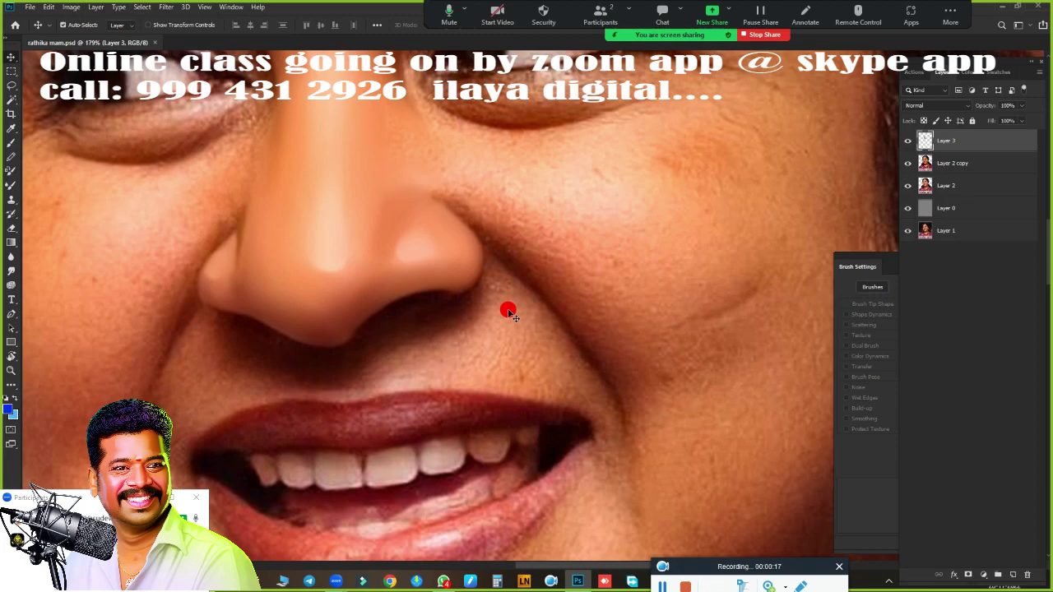
left_click(1013, 573)
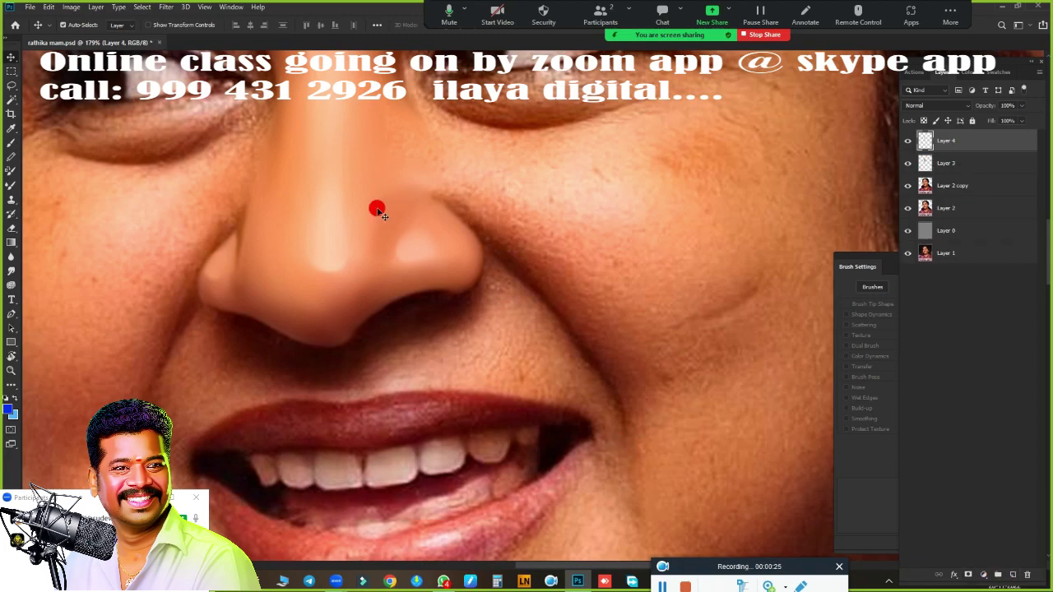
Set up the brush with the 1487 preset for soft skin blending
key("b")
right_click(432, 263)
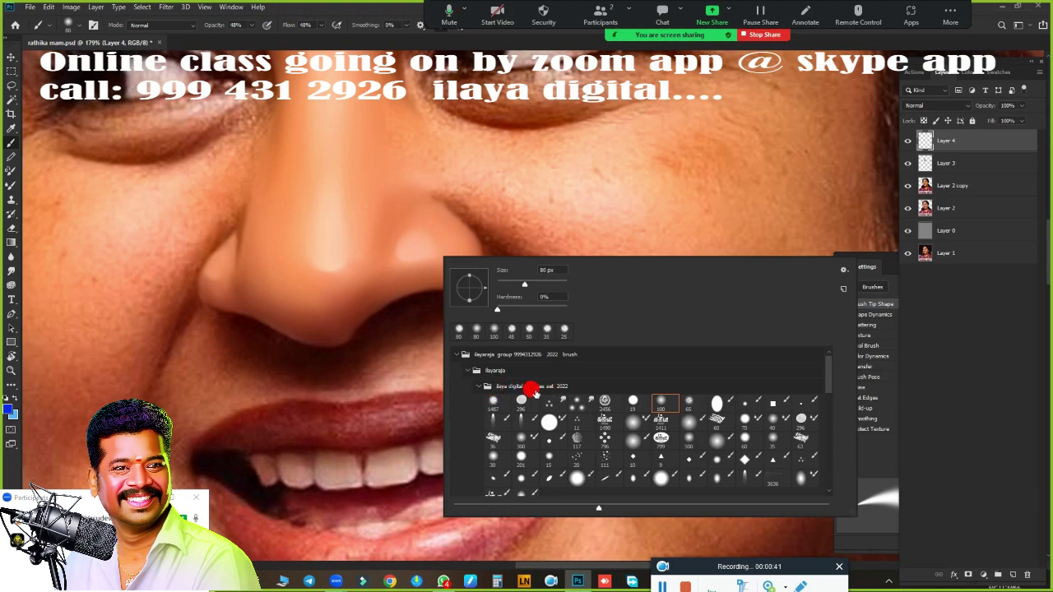
right_click(234, 115)
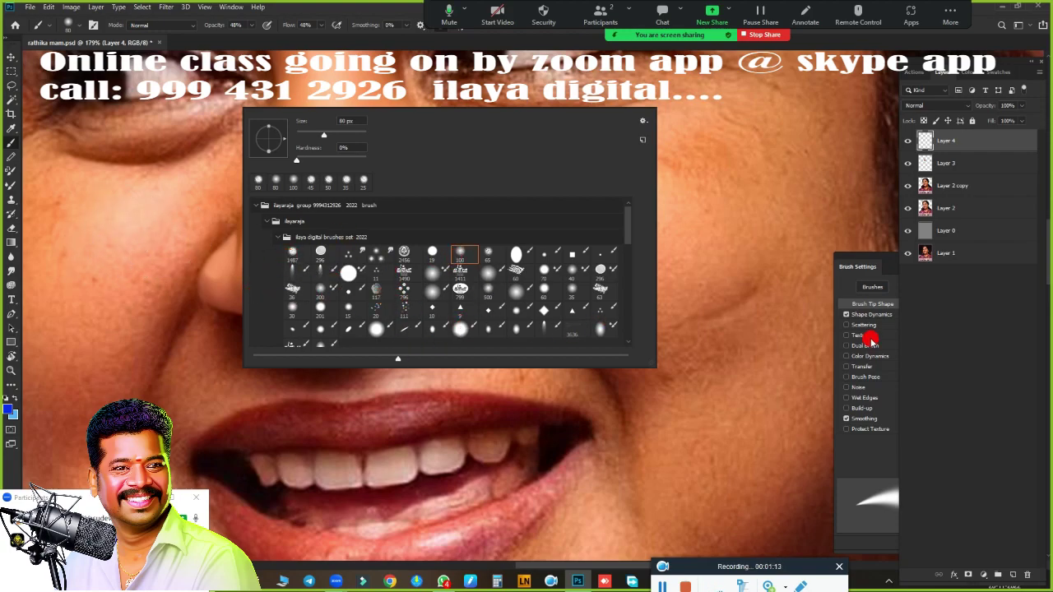
right_click(242, 212)
left_click(553, 353)
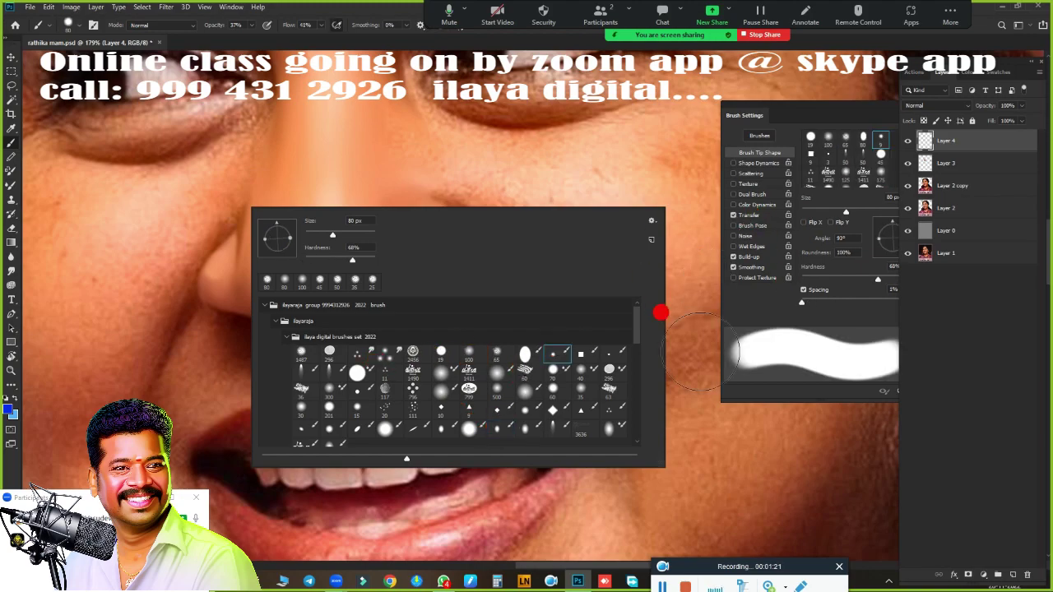
left_click(303, 351)
right_click(351, 231)
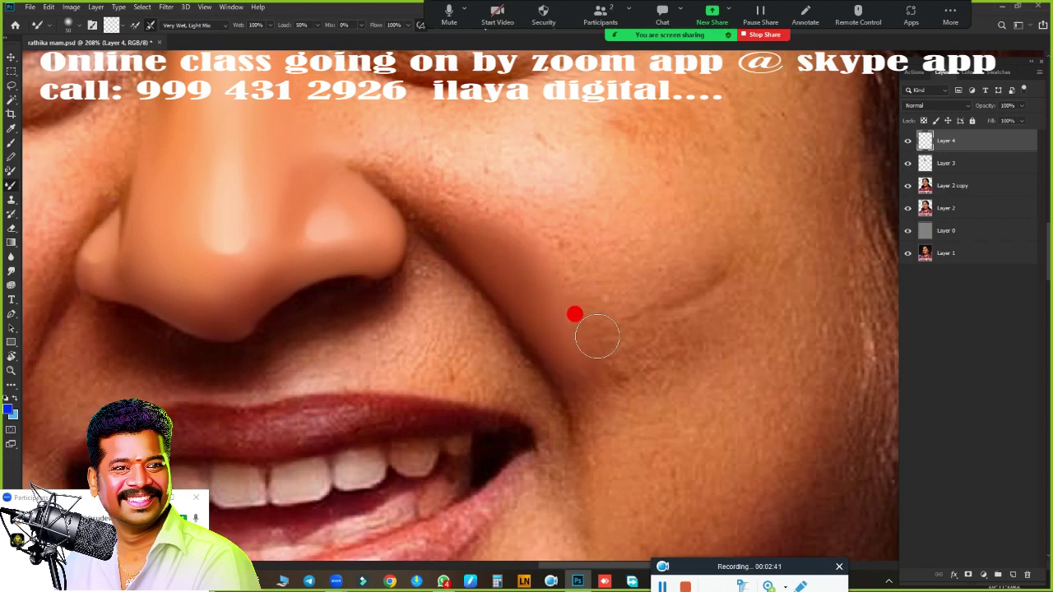
Paint green test strokes down the nose crease and on the cheek
left_click(129, 28)
left_click(907, 305)
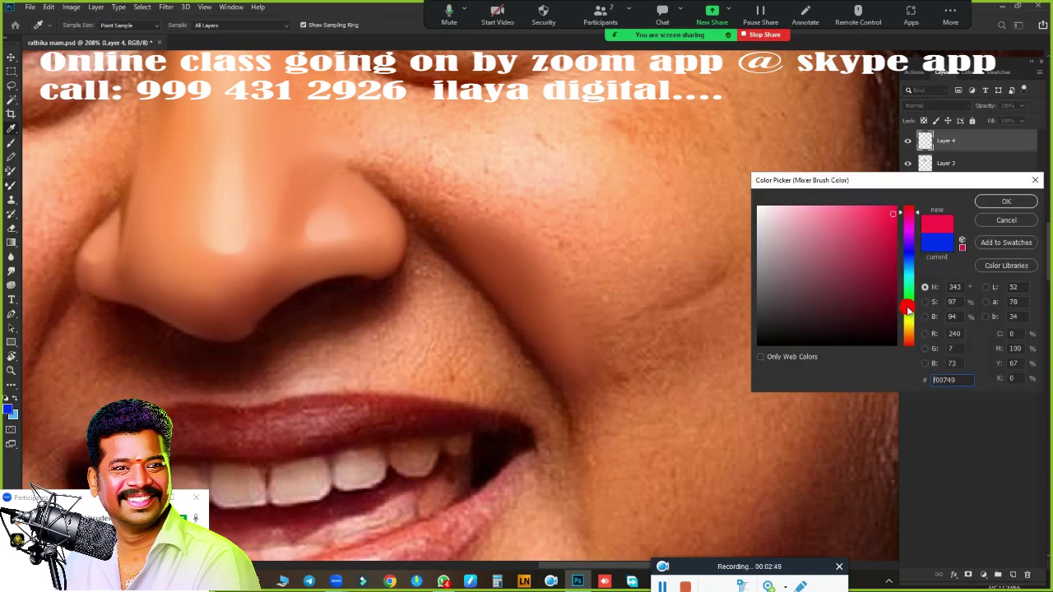
left_click(996, 194)
left_click_drag(520, 277, 434, 212)
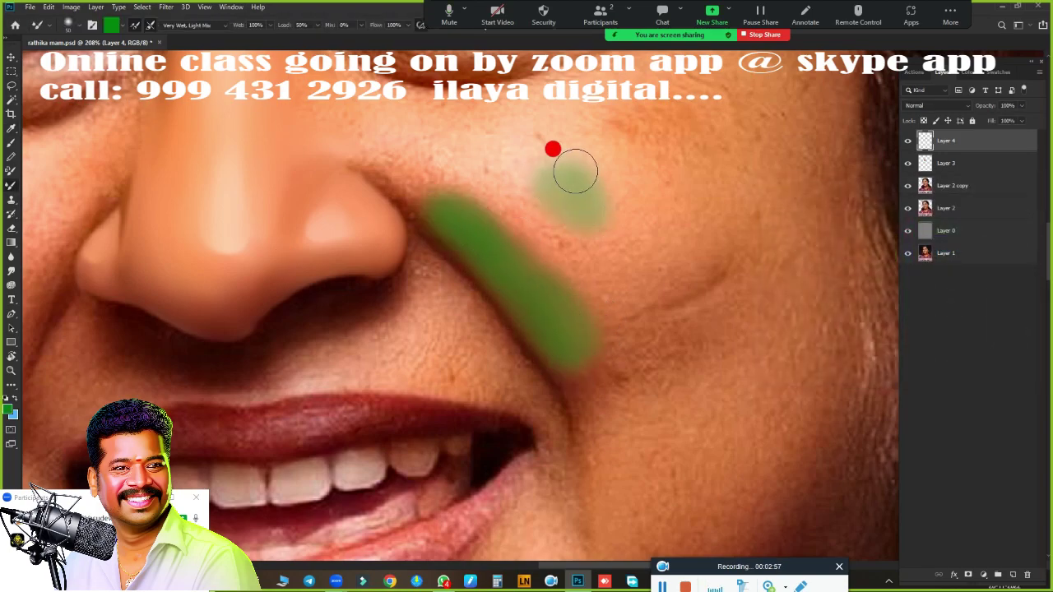
left_click_drag(571, 172, 650, 164)
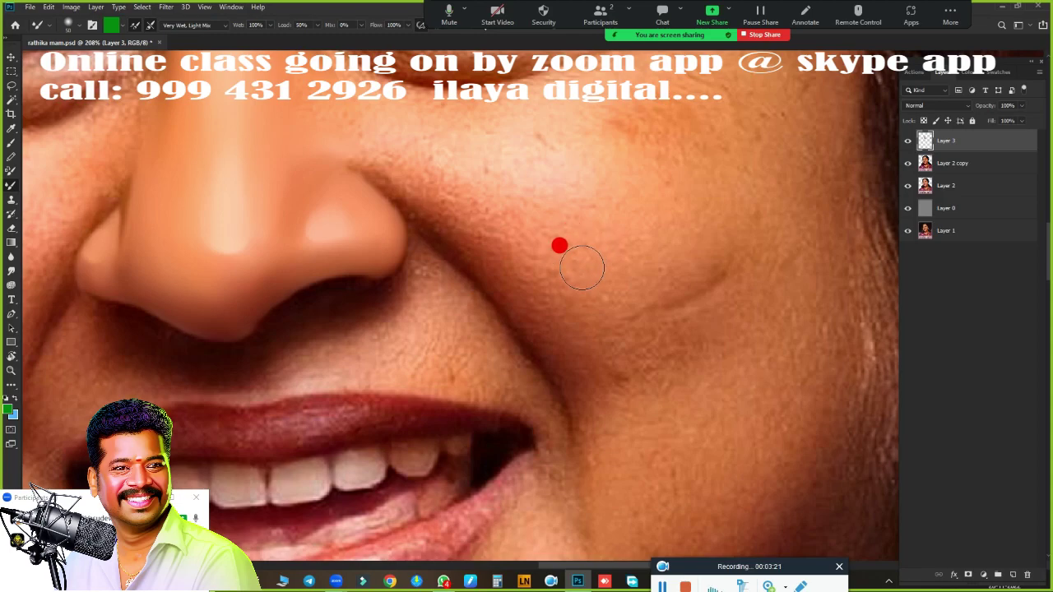
Paint a magenta test stroke on the cheek, then undo it
left_click(111, 27)
left_click(1006, 205)
left_click_drag(547, 193, 658, 210)
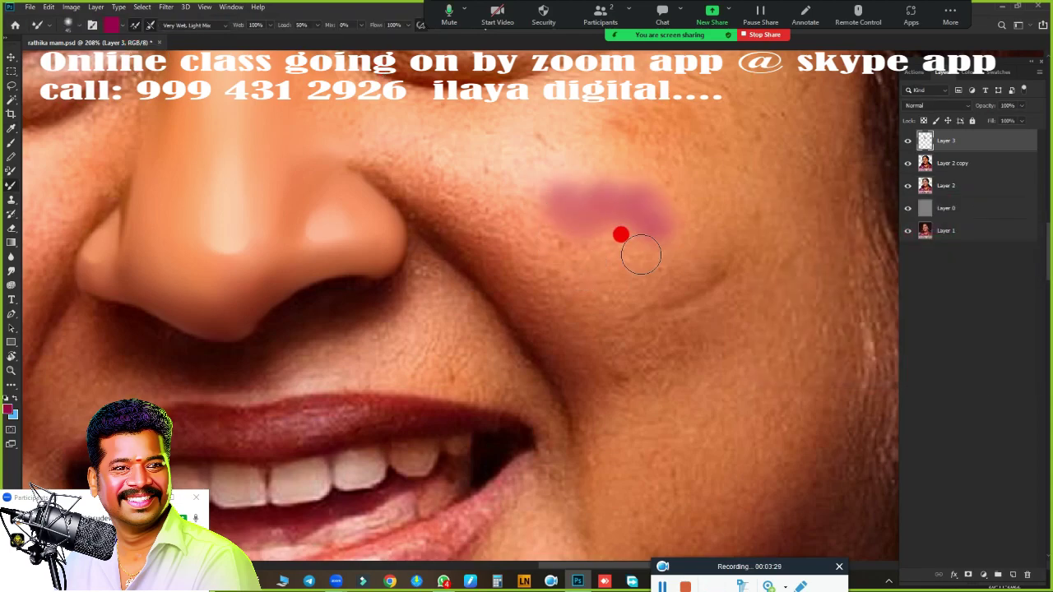
key("ctrl+z")
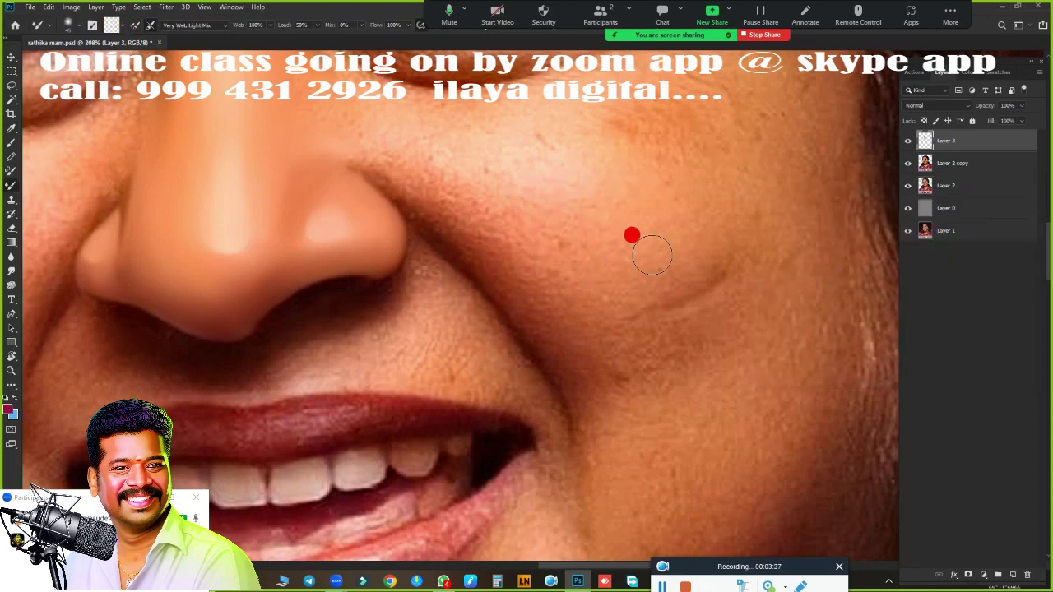
Try smoothing the cheek crease, then step through history back to the unstreaked image
left_click_drag(630, 235, 595, 376)
key("ctrl+z")
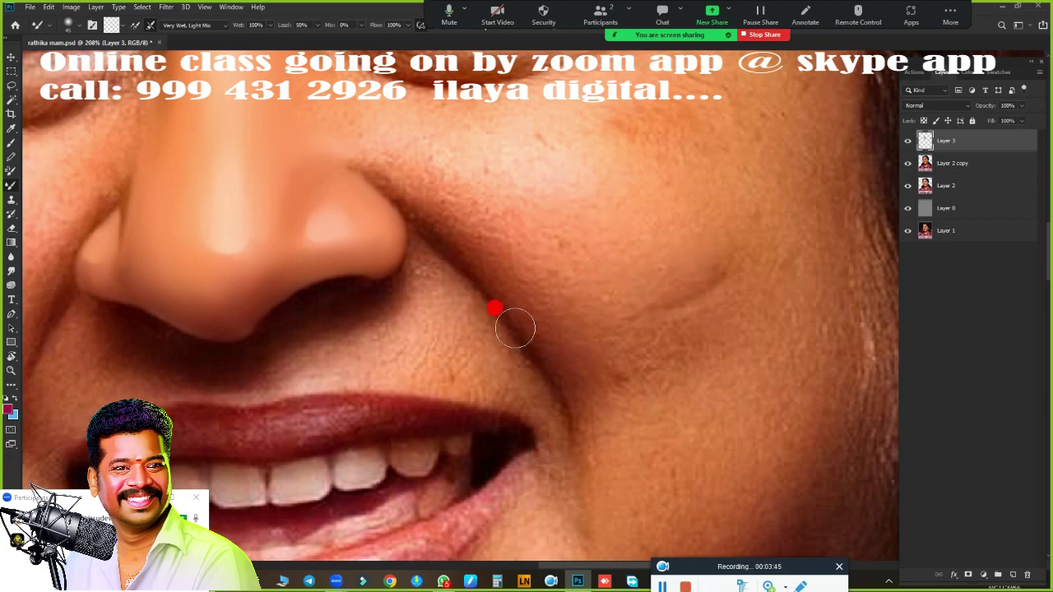
scroll(485, 333, "down", 2)
scroll(529, 287, "left", 3)
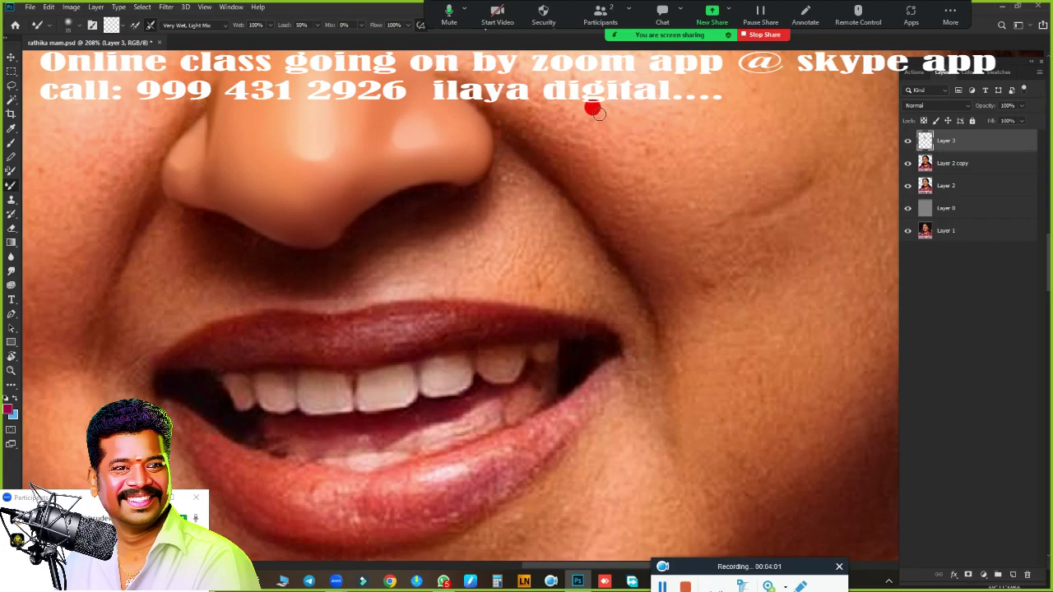
key("ctrl+shift+z")
key("ctrl+shift+z")
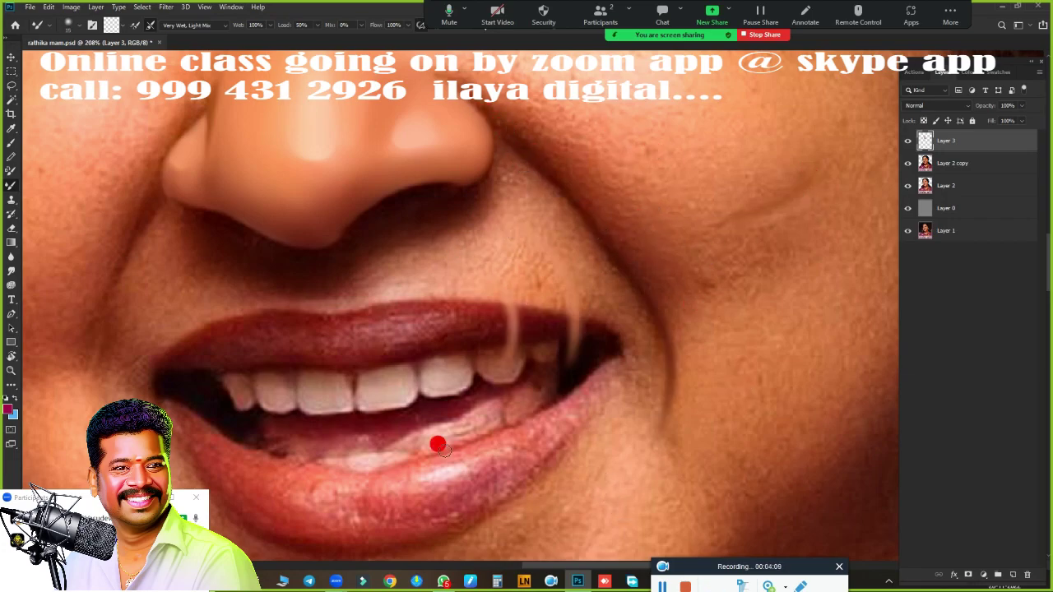
key("ctrl+shift+z")
key("ctrl+shift+z")
key("ctrl+z")
key("ctrl+z")
key("ctrl+z")
scroll(613, 376, "down", 2)
Switch to the Smudge tool and bring up the Brush Settings panel
scroll(535, 233, "down", 2)
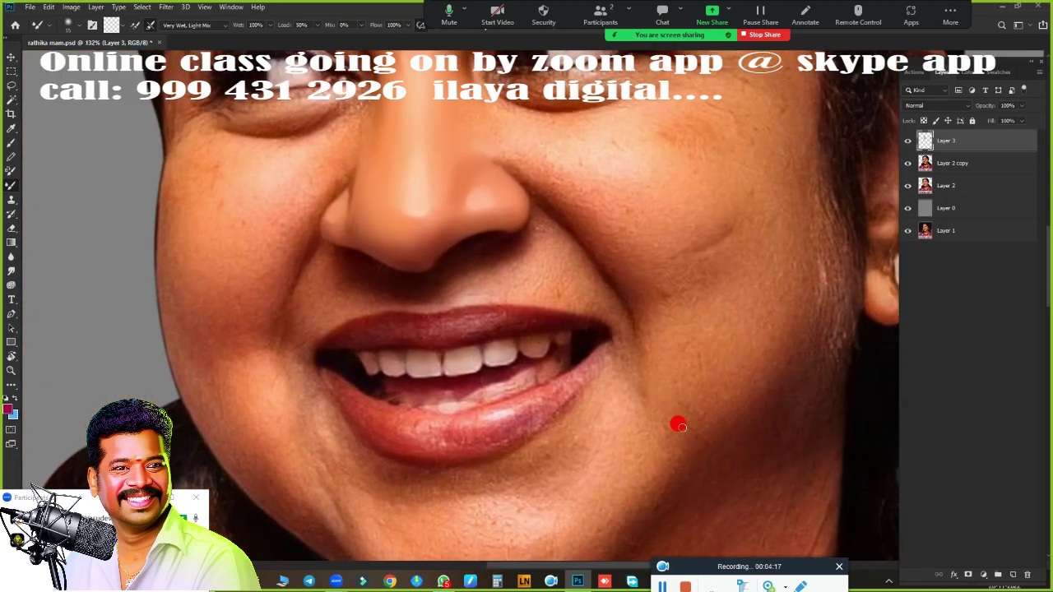
scroll(677, 426, "up", 1)
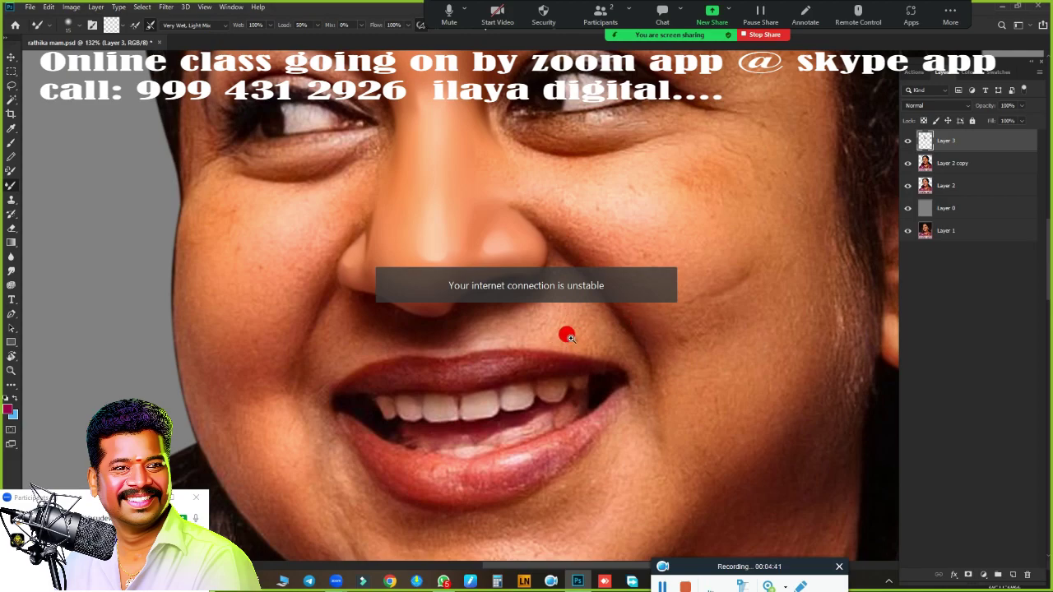
scroll(568, 336, "up", 3)
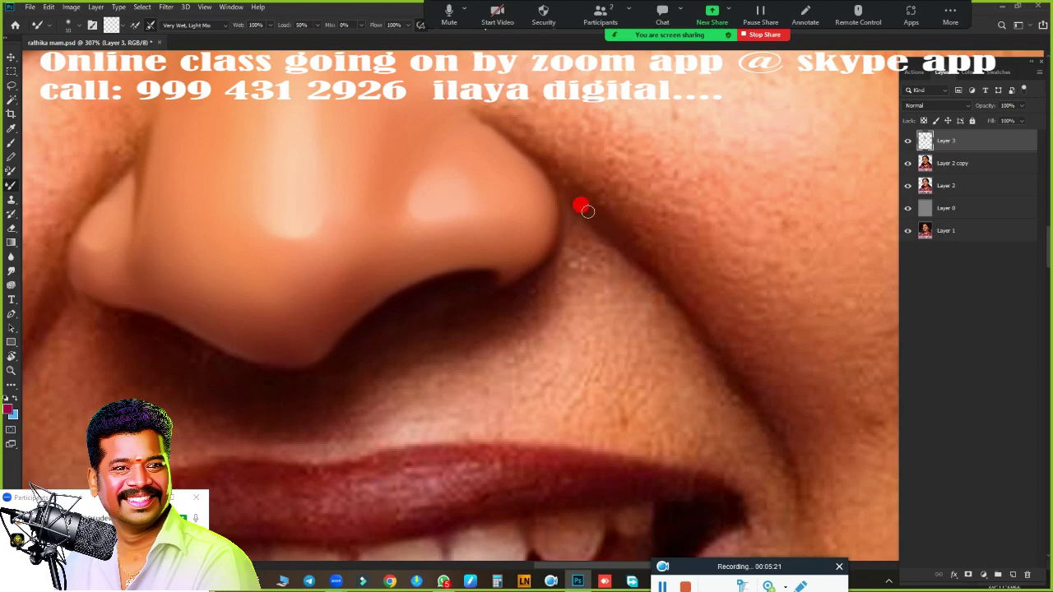
scroll(405, 402, "down", 2)
scroll(355, 181, "up", 2)
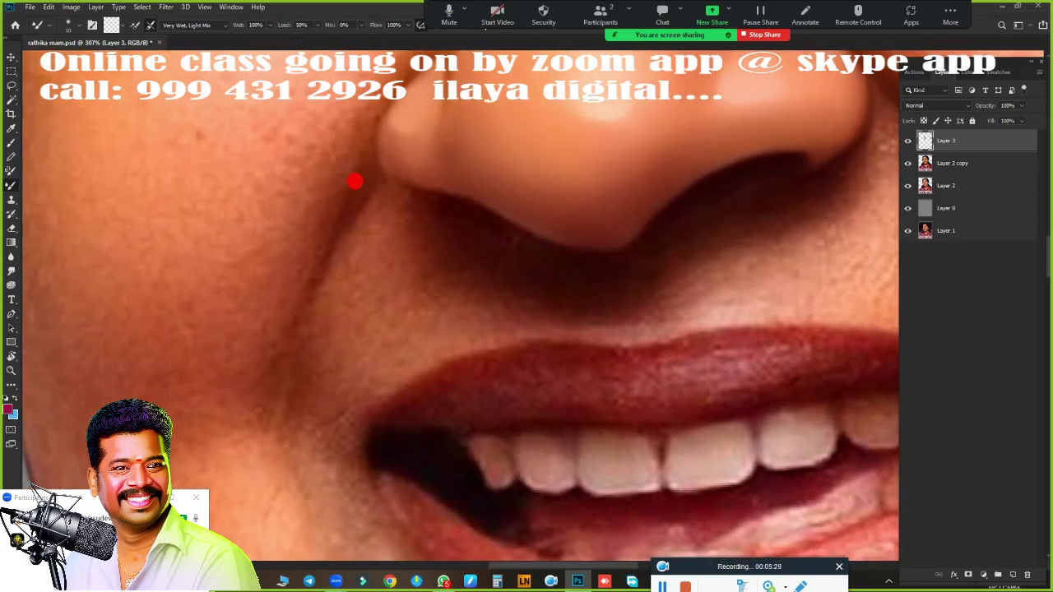
scroll(321, 452, "up", 2)
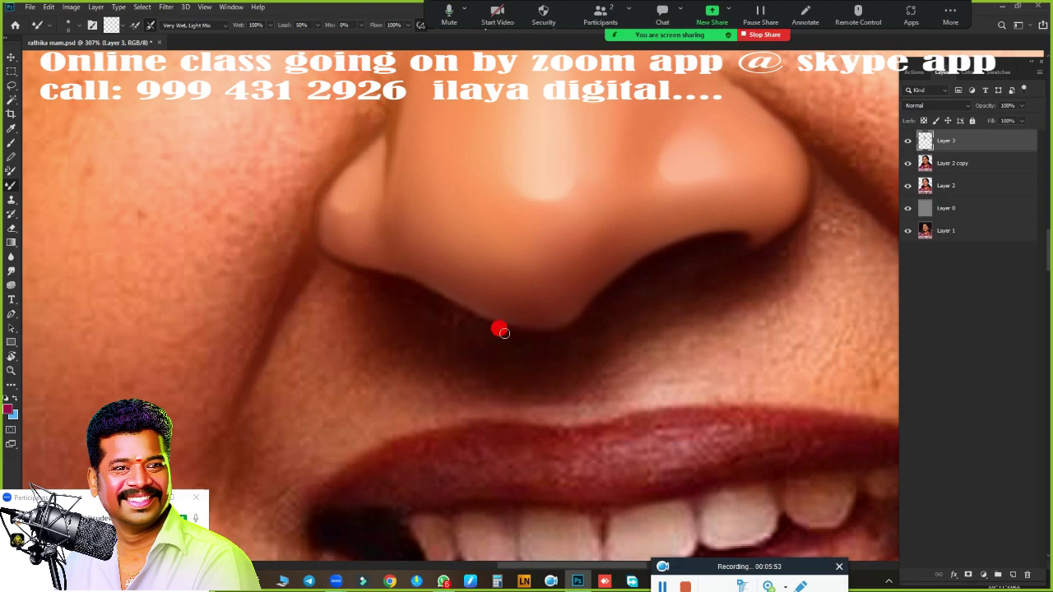
scroll(586, 321, "down", 3)
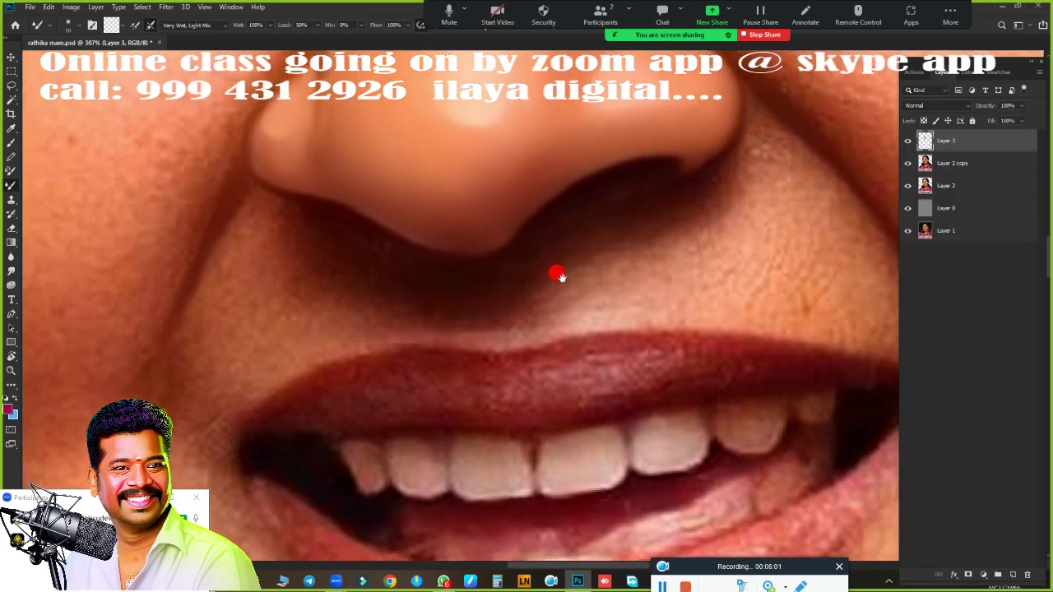
scroll(559, 283, "down", 2)
key("r")
right_click(418, 382)
key("Escape")
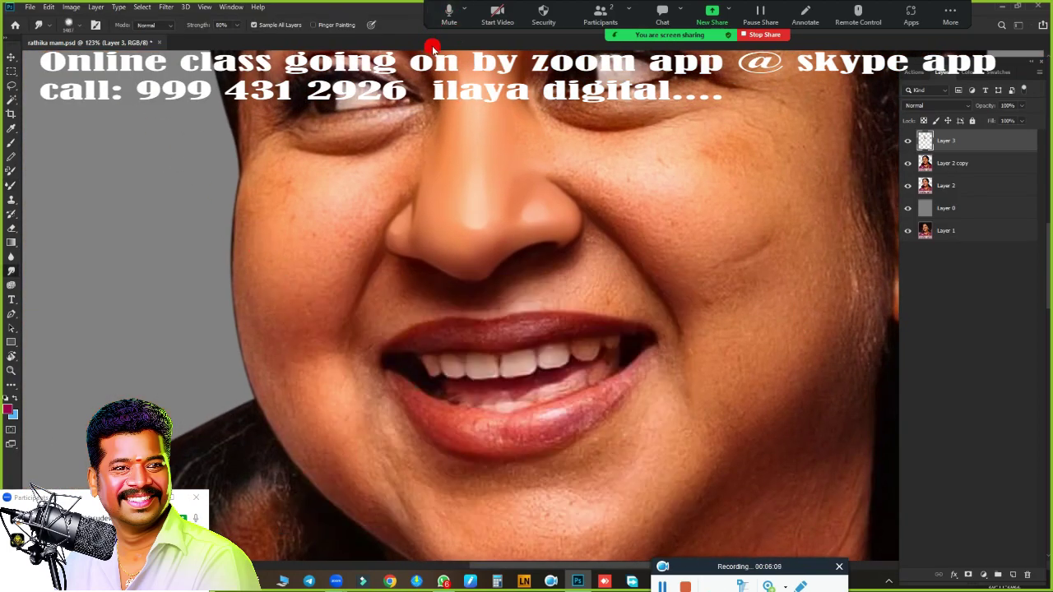
key("F5")
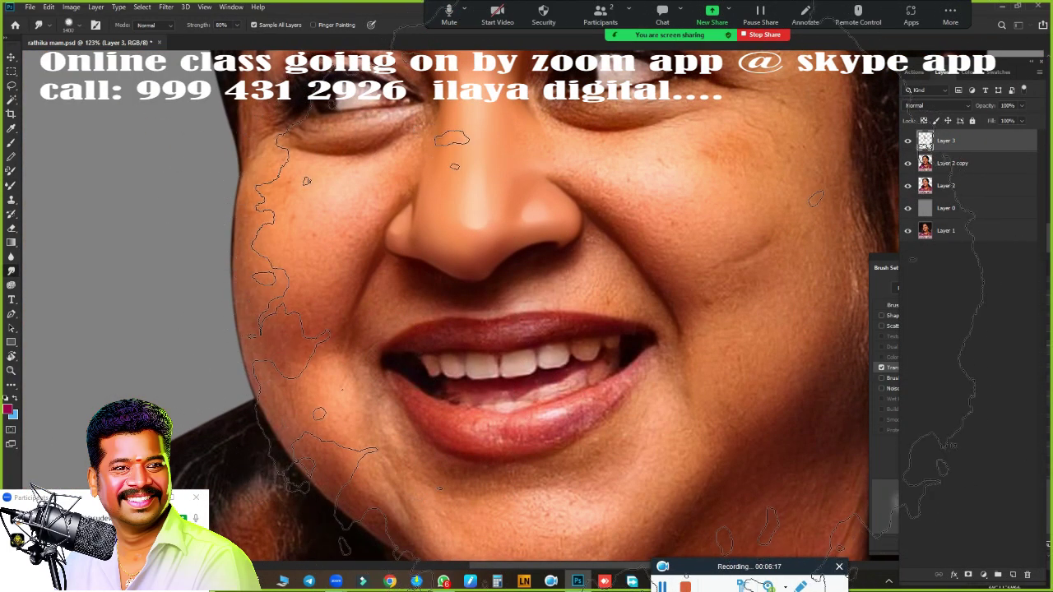
scroll(546, 301, "up", 4)
scroll(658, 214, "down", 3)
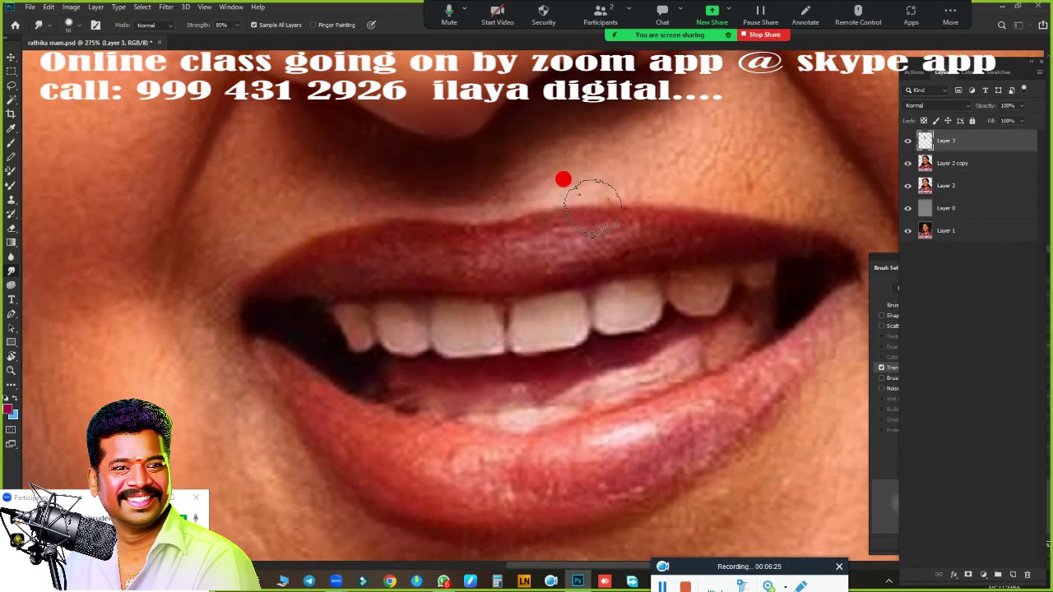
Blend the upper-lip edge into the skin with the Very Wet, Light Mix mixer brush
key("b")
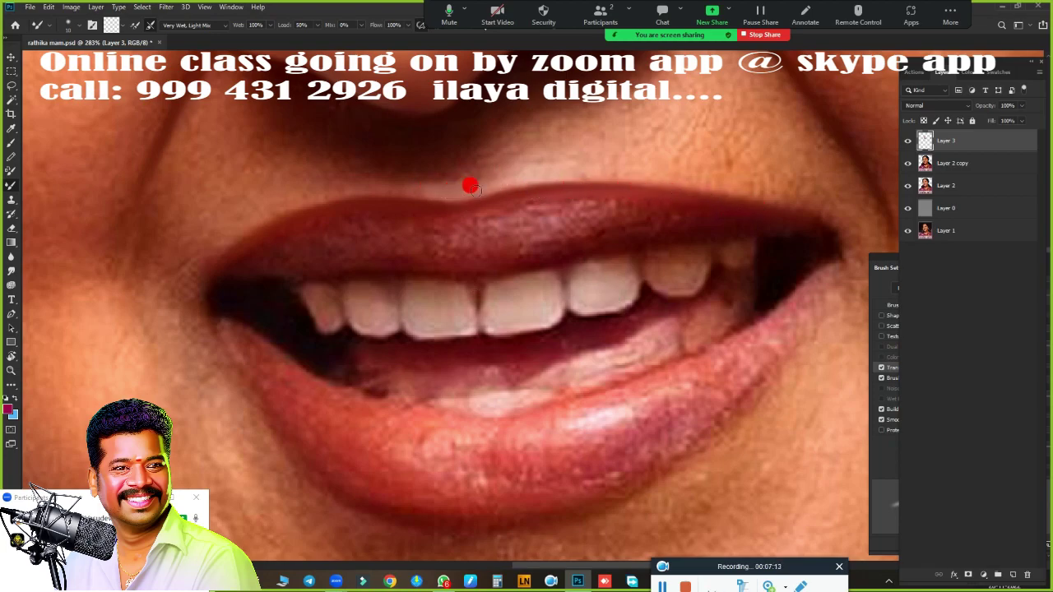
left_click_drag(723, 186, 827, 214)
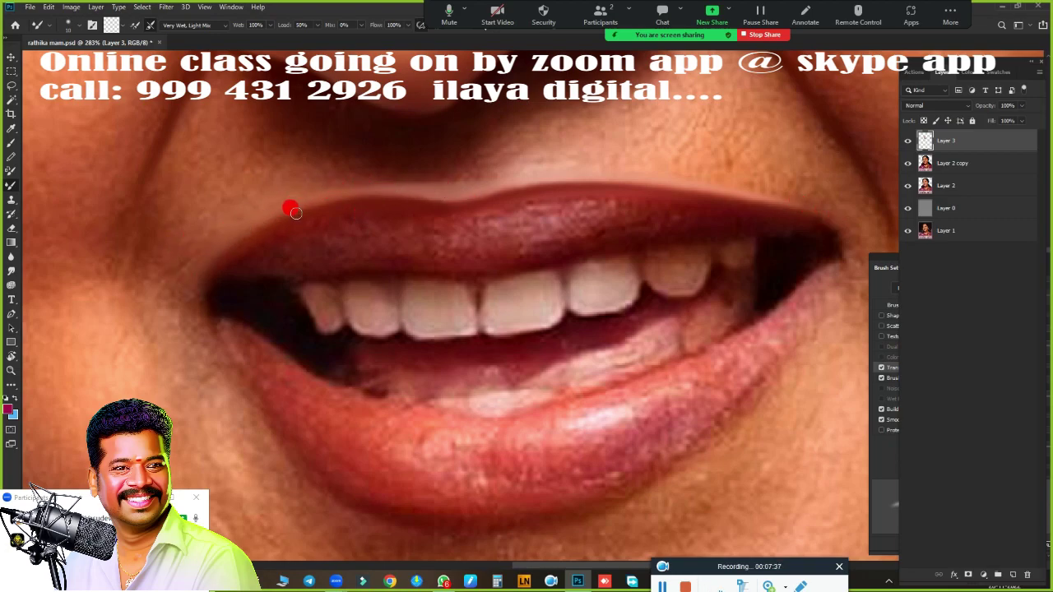
scroll(567, 280, "down", 5)
Shrink the Smudge brush and smooth the nostril edge
scroll(505, 284, "up", 5)
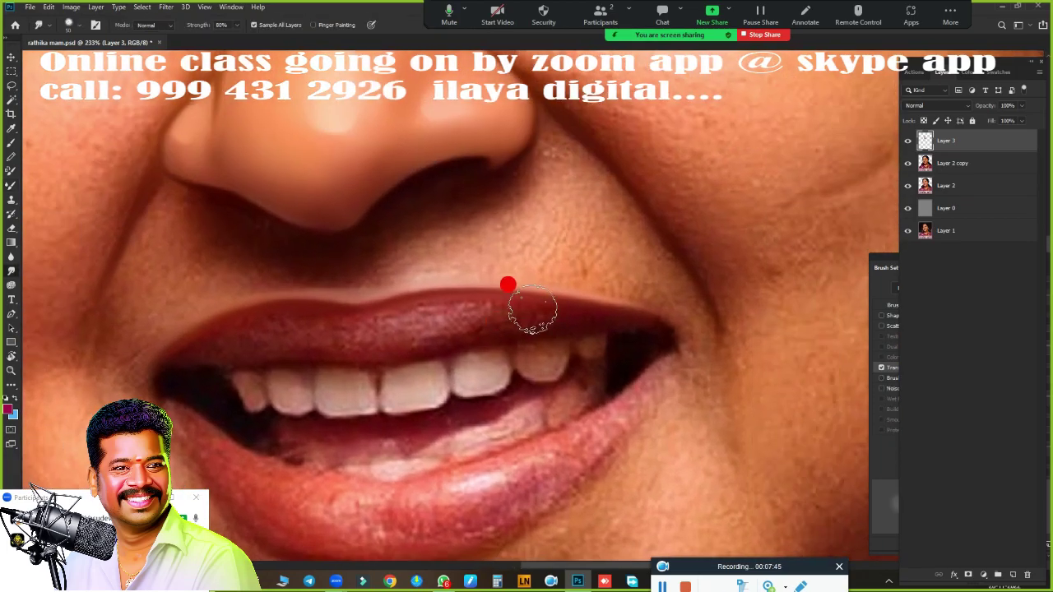
scroll(576, 213, "up", 2)
scroll(654, 244, "down", 3)
scroll(634, 242, "up", 2)
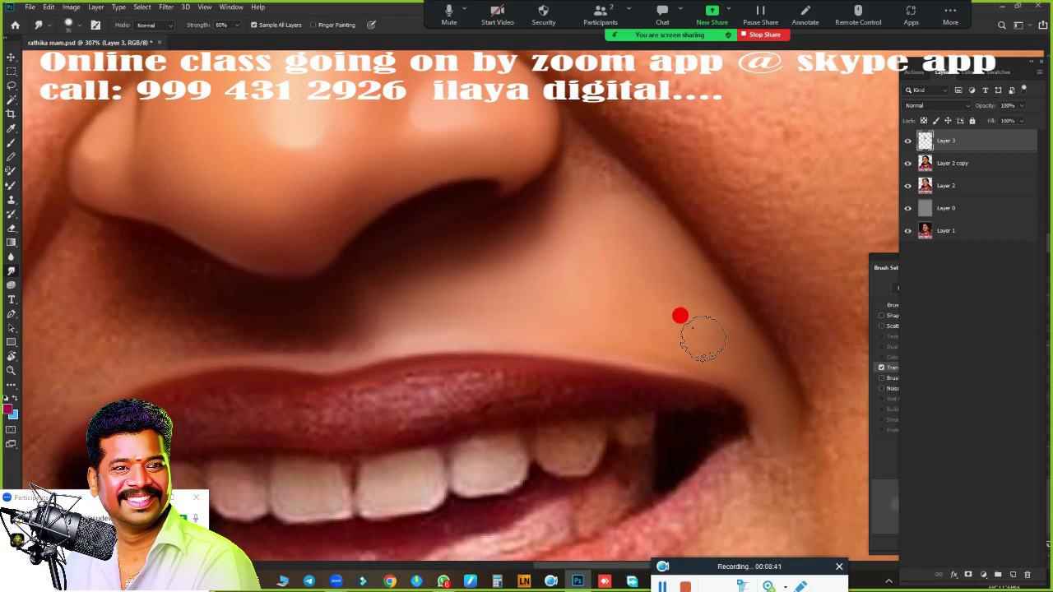
key("]")
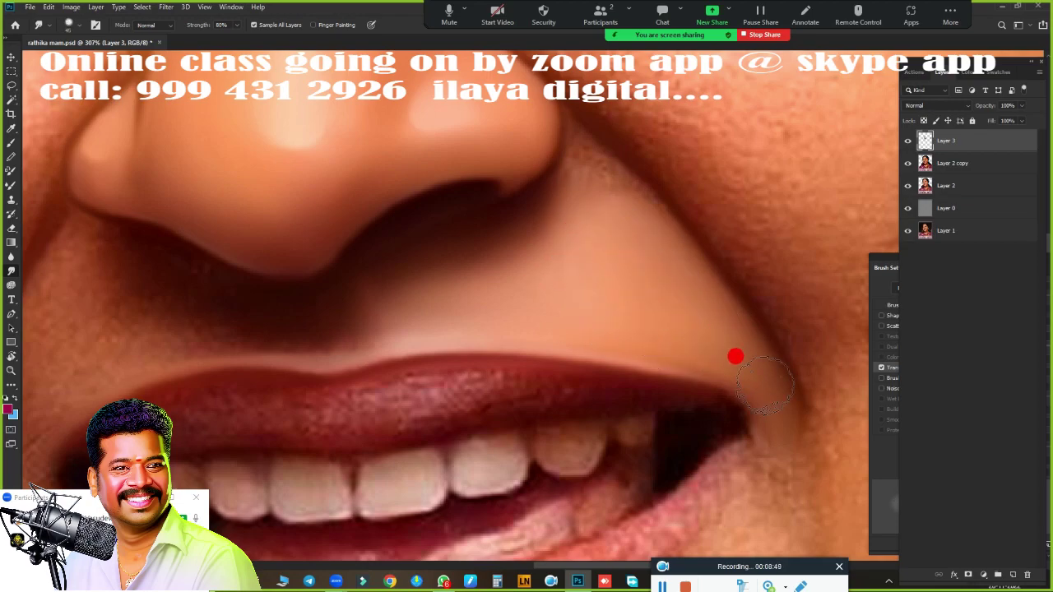
key("[")
key("[")
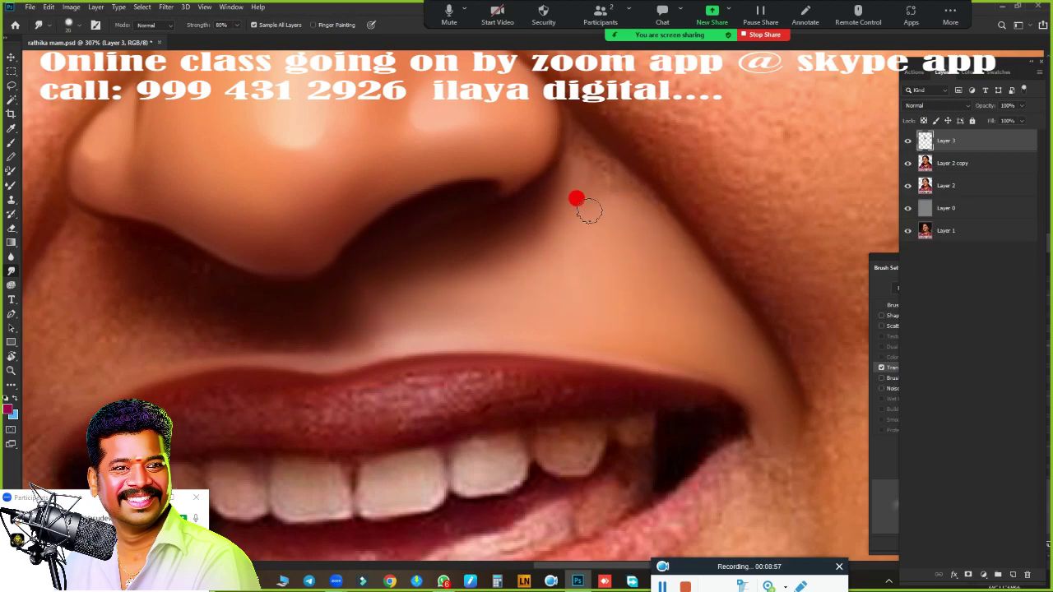
key("[")
key("[")
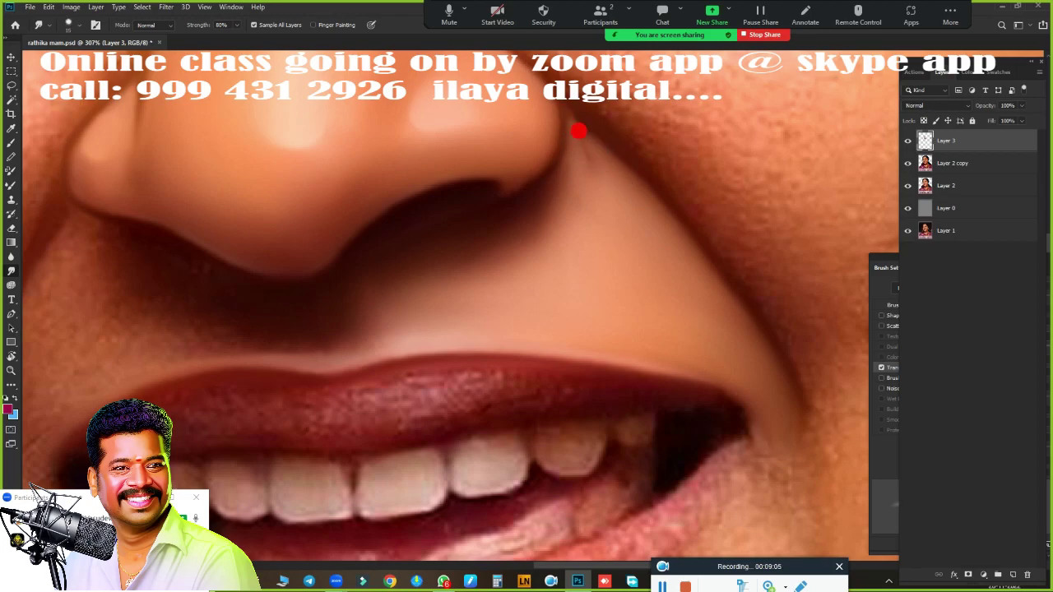
scroll(632, 357, "up", 2)
scroll(617, 340, "up", 2)
scroll(518, 326, "down", 2)
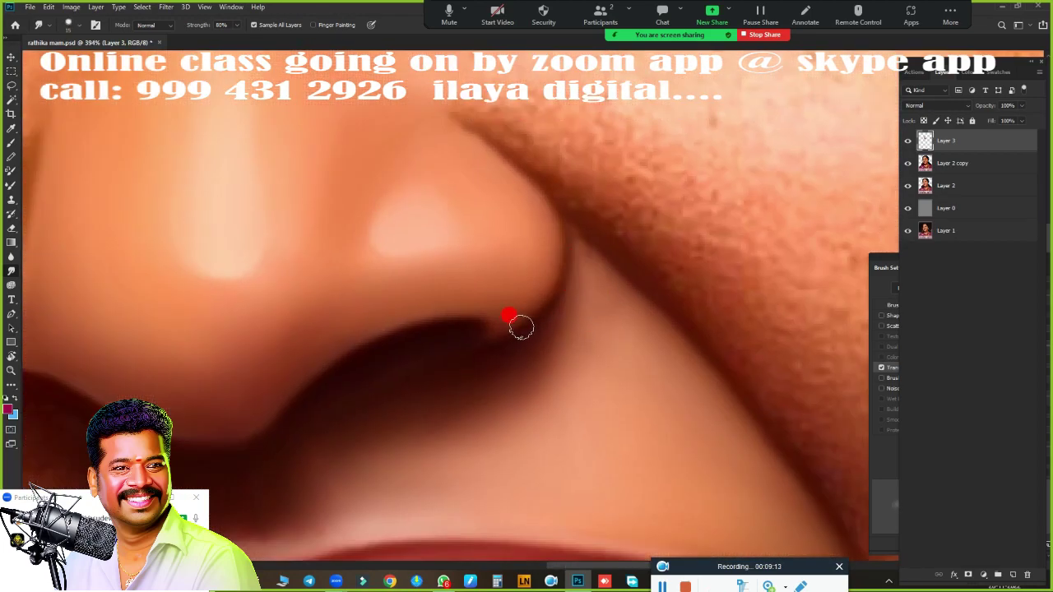
mouse_move(470, 145)
left_mouse_down()
mouse_move(608, 239)
mouse_move(558, 223)
left_mouse_up()
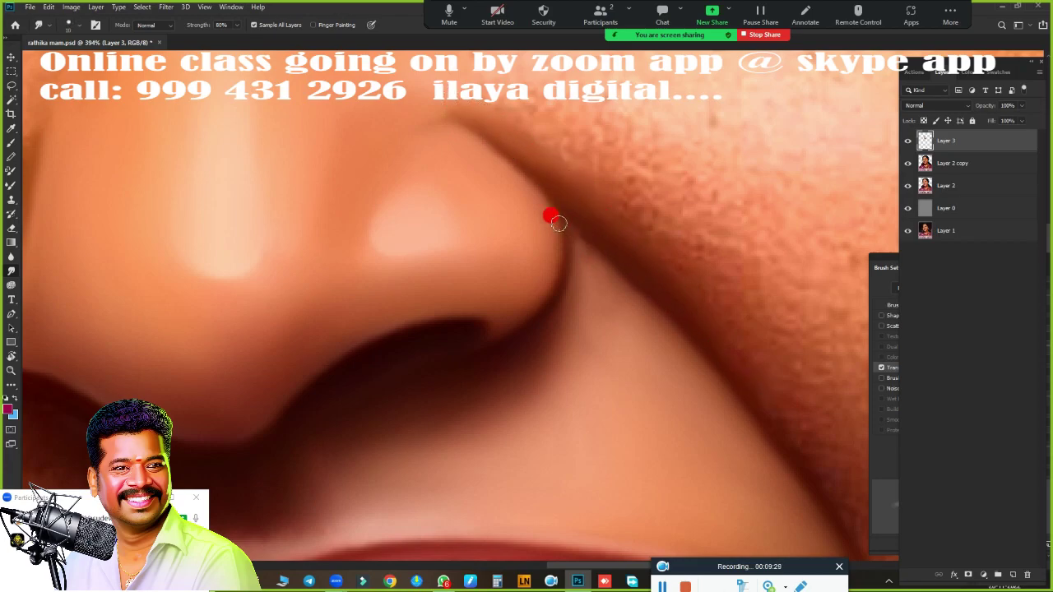
Smudge the nose–cheek crease and the adjacent cheek skin smooth
scroll(704, 351, "down", 2)
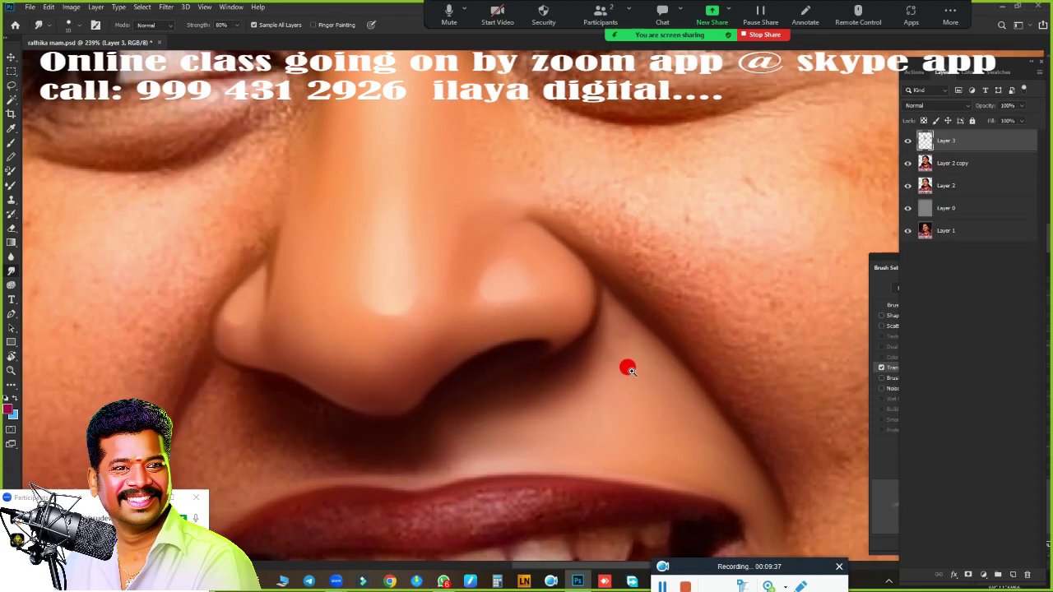
scroll(625, 364, "down", 2)
mouse_move(440, 162)
left_mouse_down()
mouse_move(527, 228)
mouse_move(682, 458)
mouse_move(646, 380)
mouse_move(633, 458)
mouse_move(759, 291)
mouse_move(787, 301)
mouse_move(645, 323)
mouse_move(719, 357)
mouse_move(782, 329)
mouse_move(734, 397)
mouse_move(764, 263)
mouse_move(576, 228)
mouse_move(645, 219)
mouse_move(787, 134)
mouse_move(712, 242)
mouse_move(585, 232)
mouse_move(703, 284)
mouse_move(642, 287)
mouse_move(397, 140)
mouse_move(392, 154)
left_mouse_up()
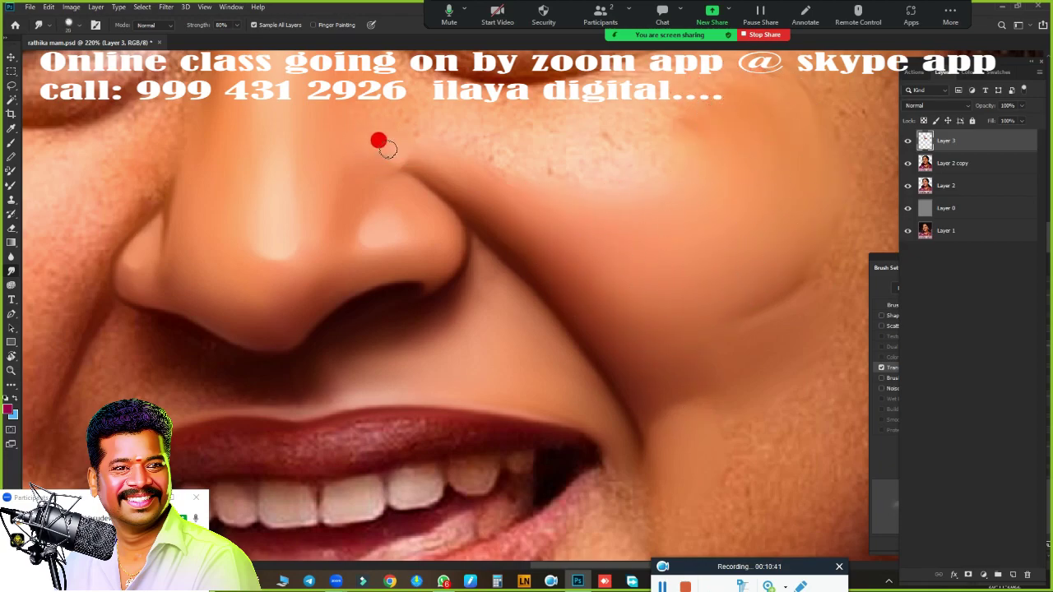
mouse_move(820, 292)
left_mouse_down()
mouse_move(764, 242)
mouse_move(743, 291)
mouse_move(746, 211)
mouse_move(649, 275)
mouse_move(700, 422)
mouse_move(618, 368)
mouse_move(710, 376)
mouse_move(648, 301)
left_mouse_up()
Smudge away the pore texture on the cheek beside the mouth, adjusting brush size
scroll(649, 301, "down", 2)
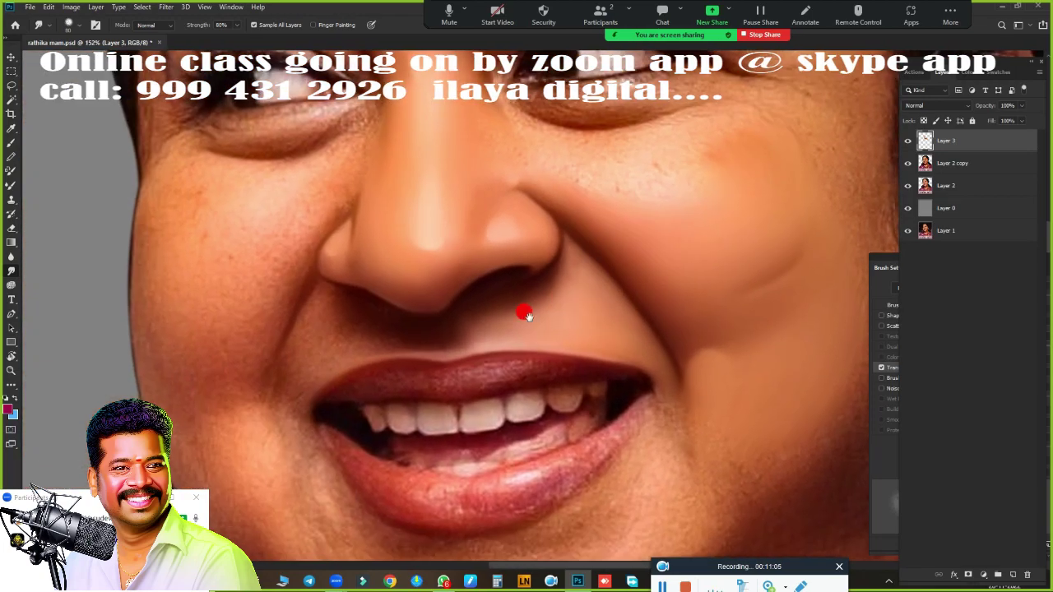
scroll(590, 298, "down", 2)
scroll(600, 291, "up", 4)
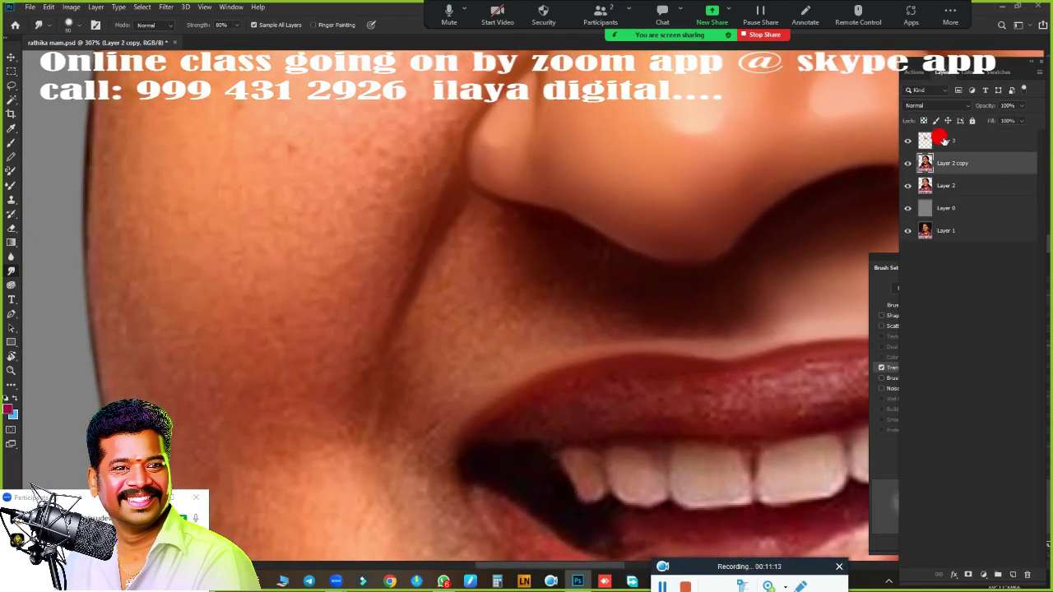
scroll(499, 249, "down", 1)
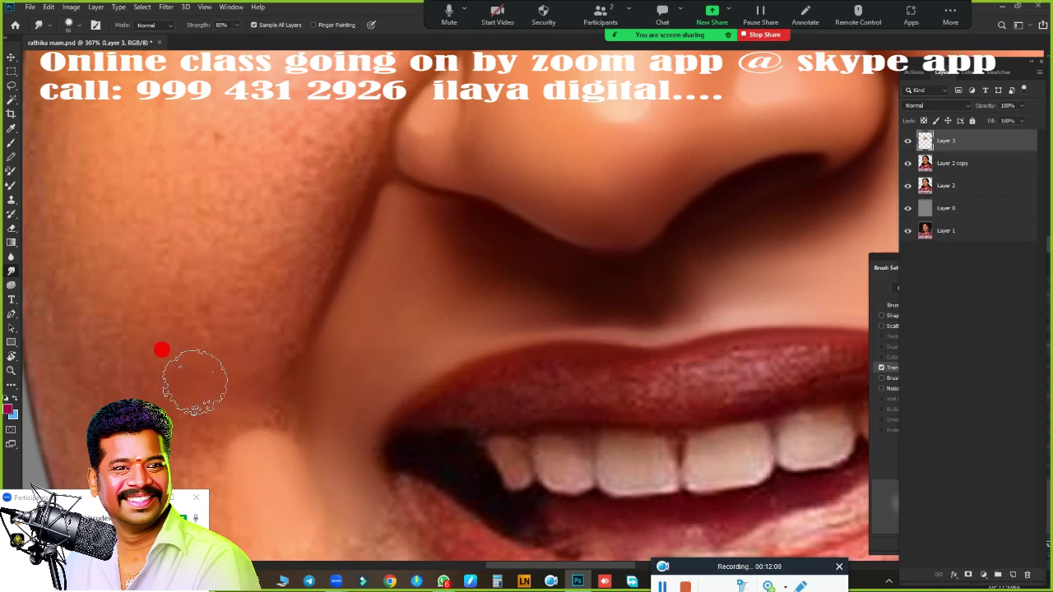
left_click_drag(199, 369, 85, 280)
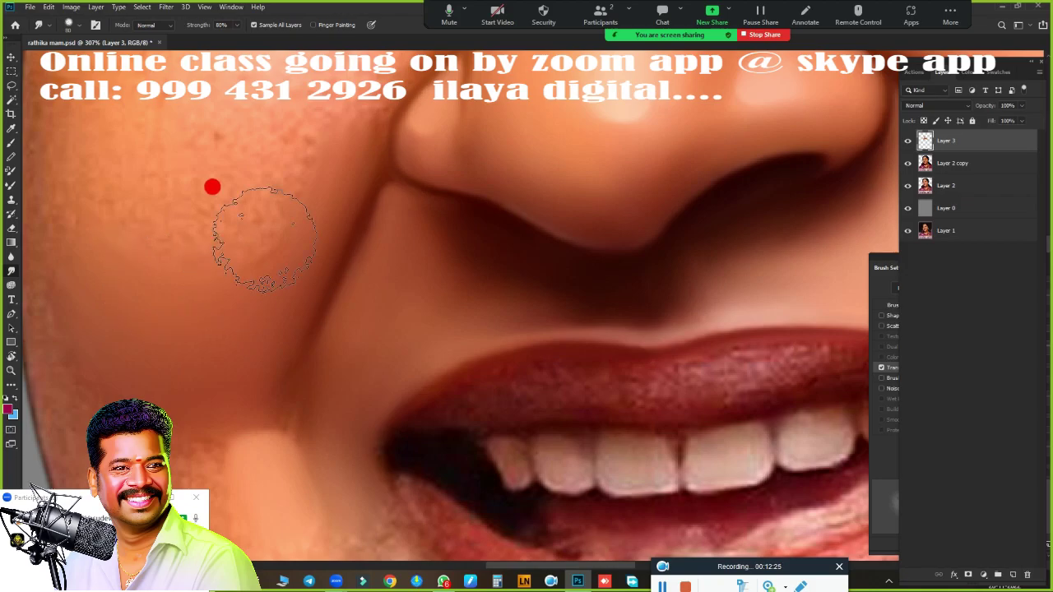
key("bracketright")
key("bracketright")
key("bracketleft")
key("bracketleft")
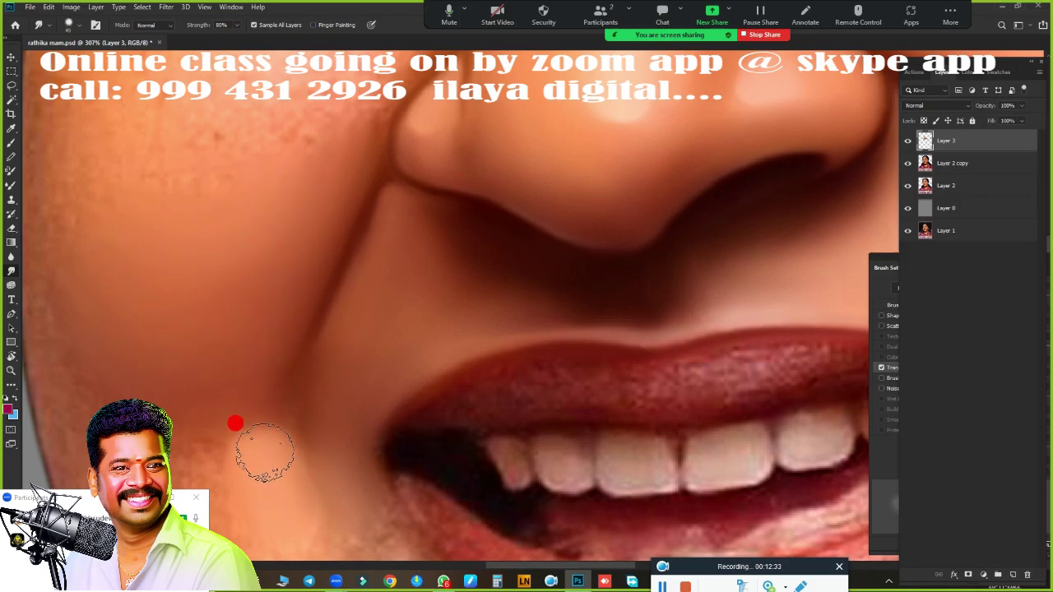
Zoom out and back in to review the whole face
scroll(384, 422, "up", 3)
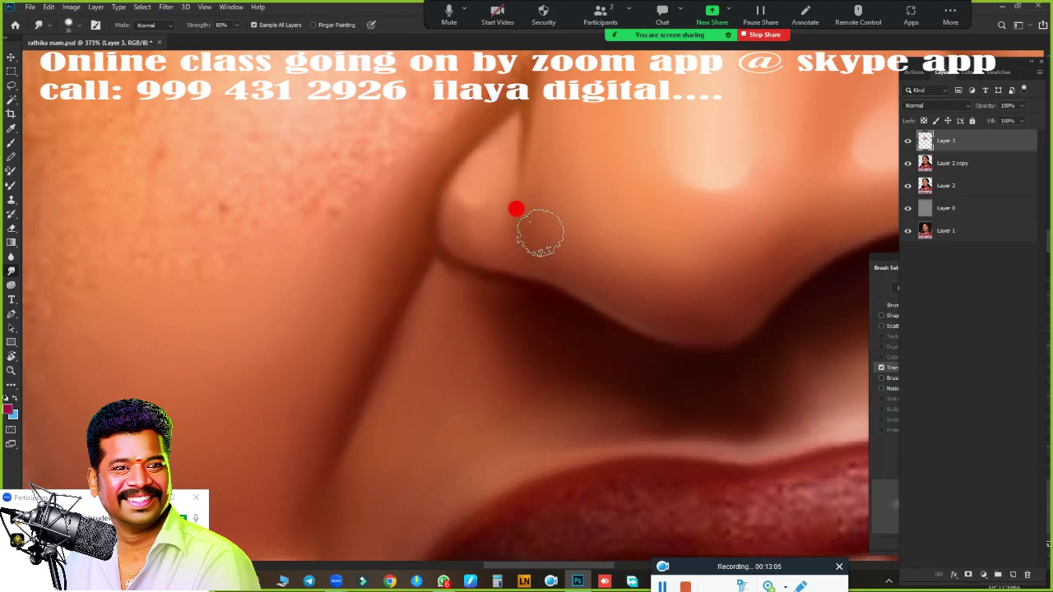
scroll(409, 436, "down", 5)
scroll(580, 366, "down", 3)
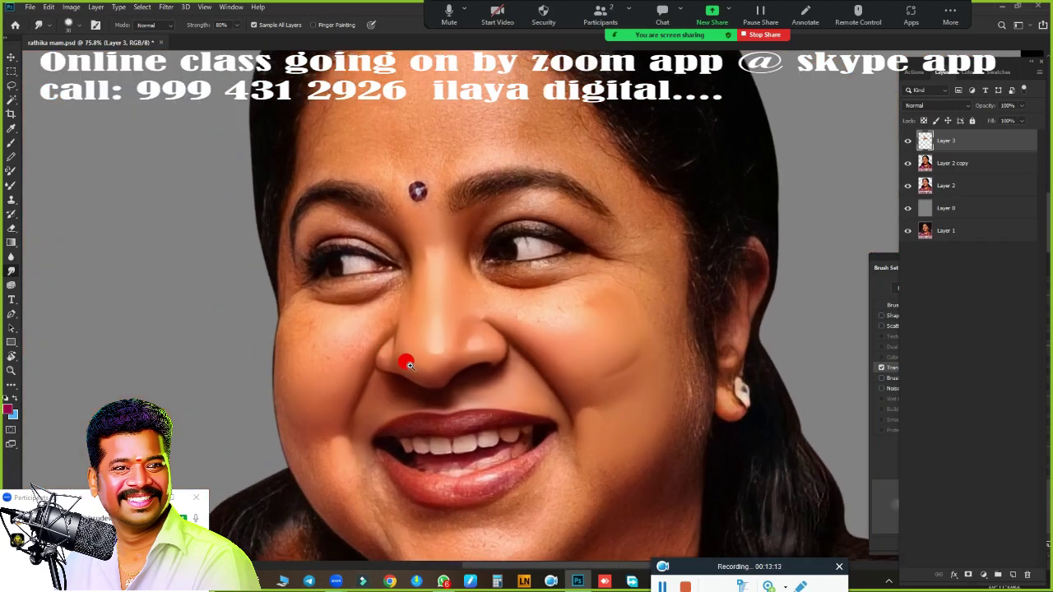
scroll(403, 360, "up", 3)
scroll(449, 348, "down", 3)
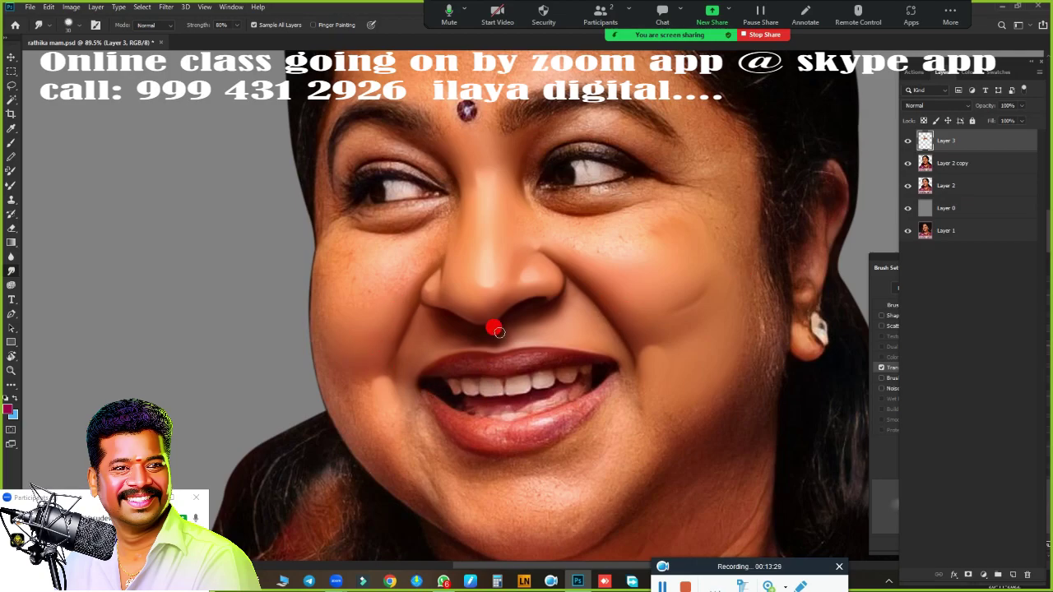
scroll(490, 342, "up", 3)
scroll(510, 320, "up", 1)
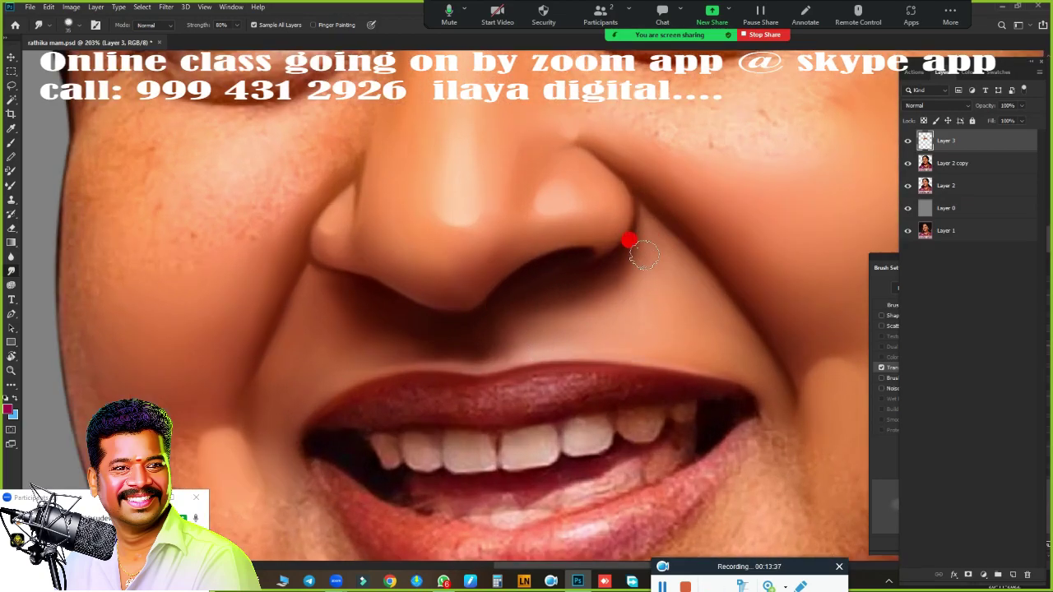
scroll(427, 345, "down", 2)
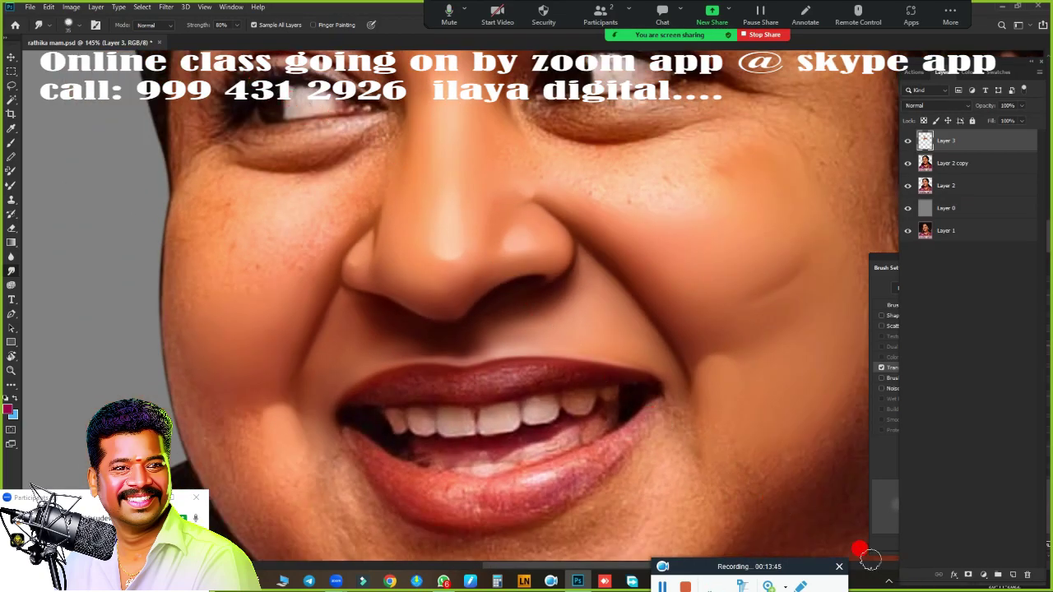
scroll(646, 249, "down", 2)
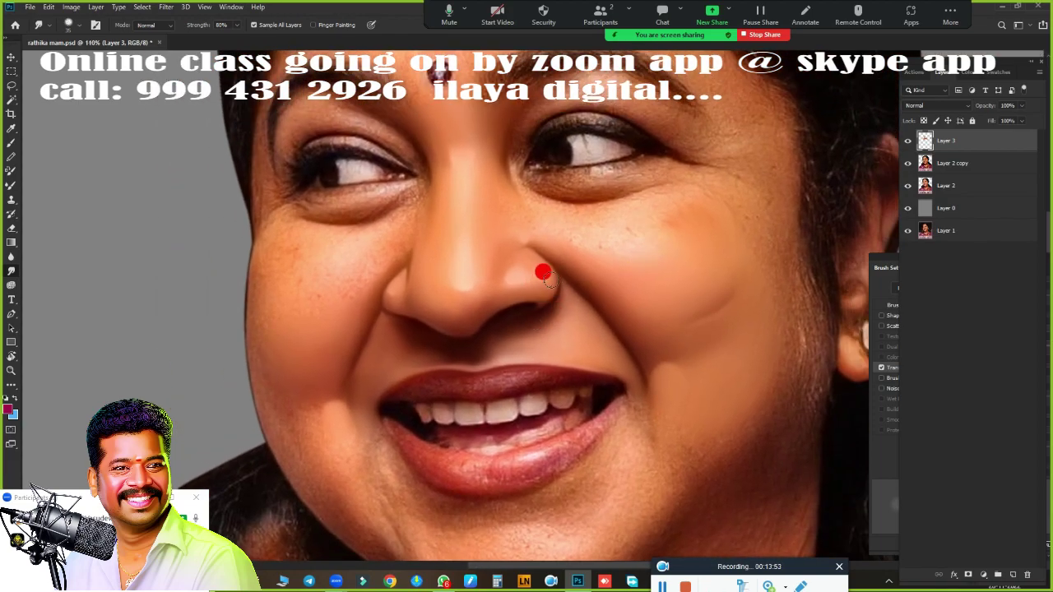
scroll(543, 272, "down", 1)
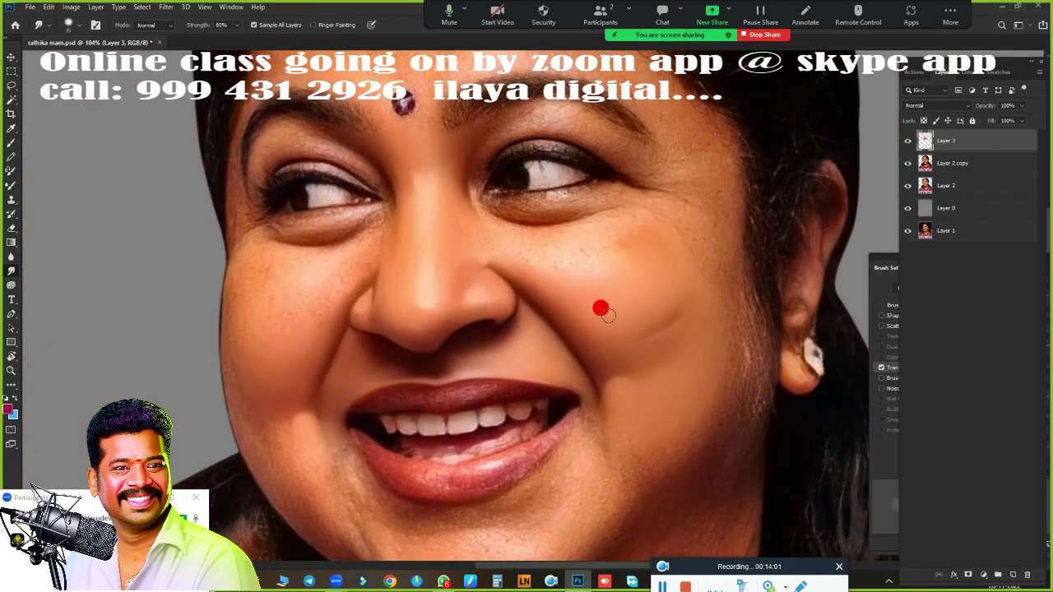
scroll(559, 285, "up", 2)
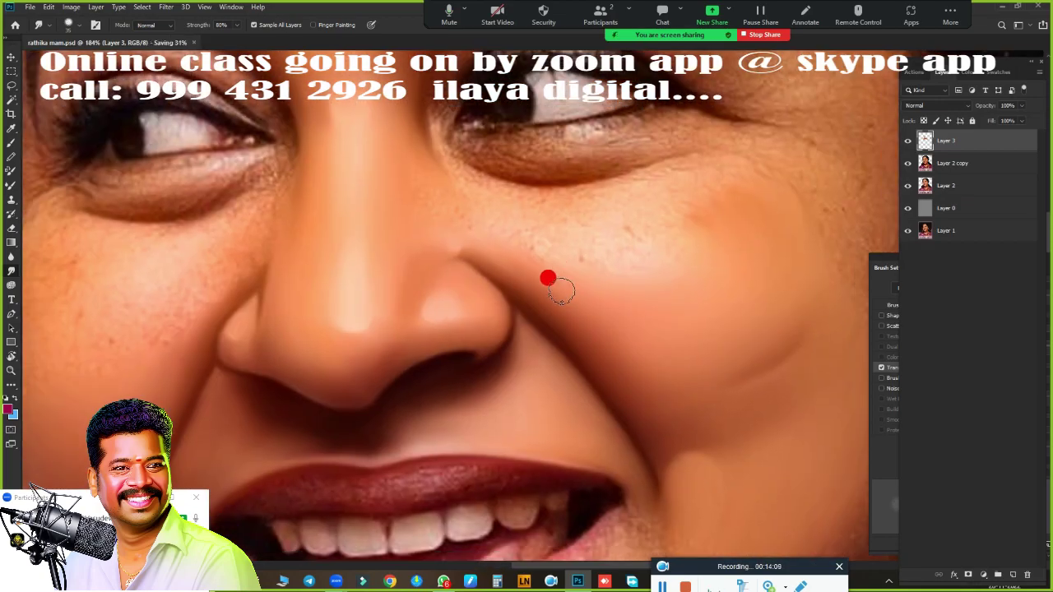
scroll(578, 348, "up", 1)
scroll(613, 329, "up", 1)
With the Very Wet, Light Mix mixer brush, extend the outer eye crease and darken the lower lash line
key("b")
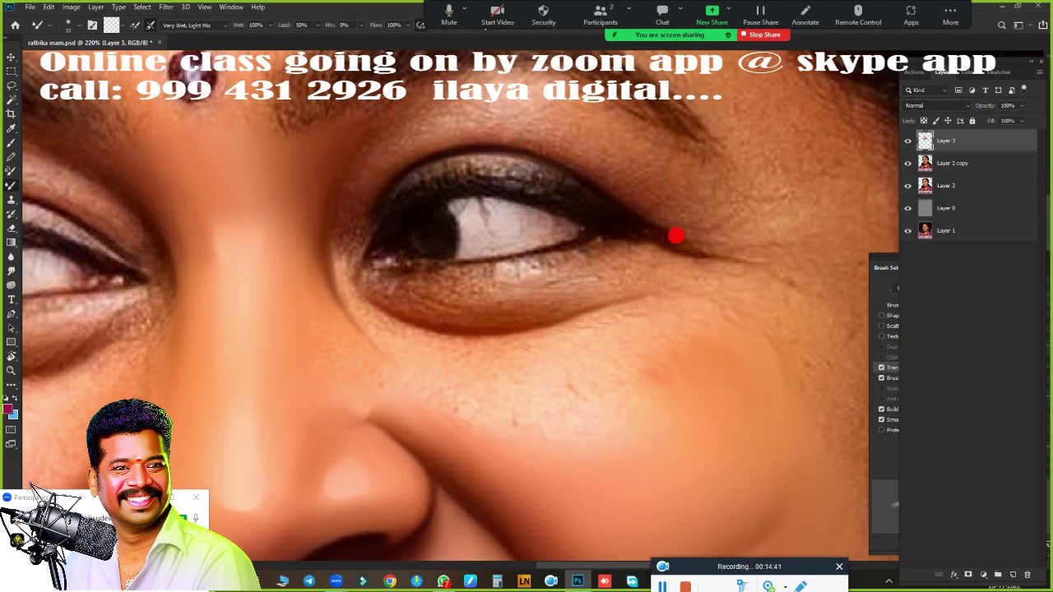
left_click_drag(696, 255, 750, 263)
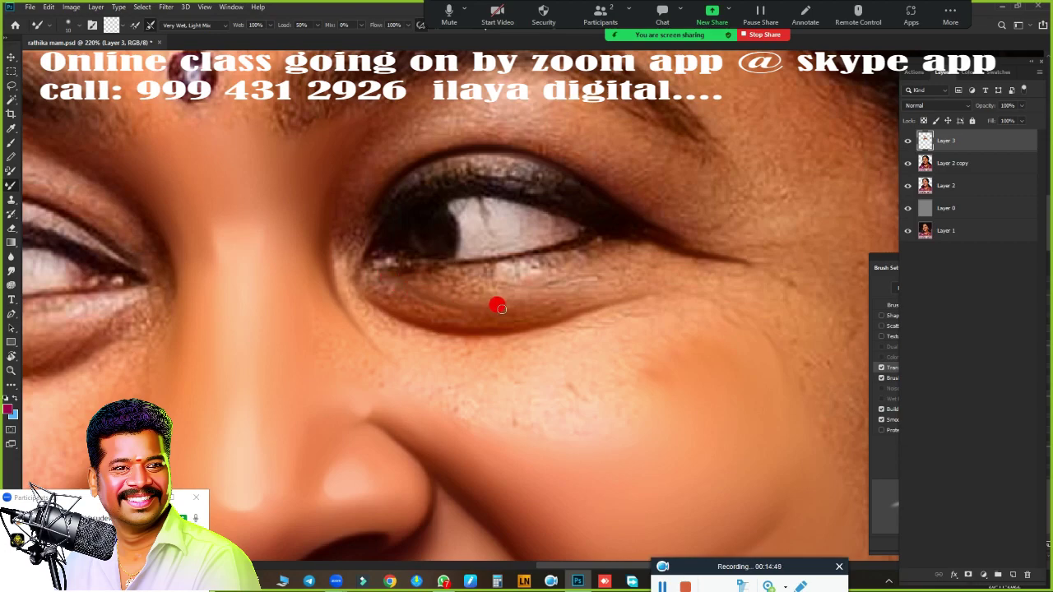
left_click_drag(439, 272, 488, 283)
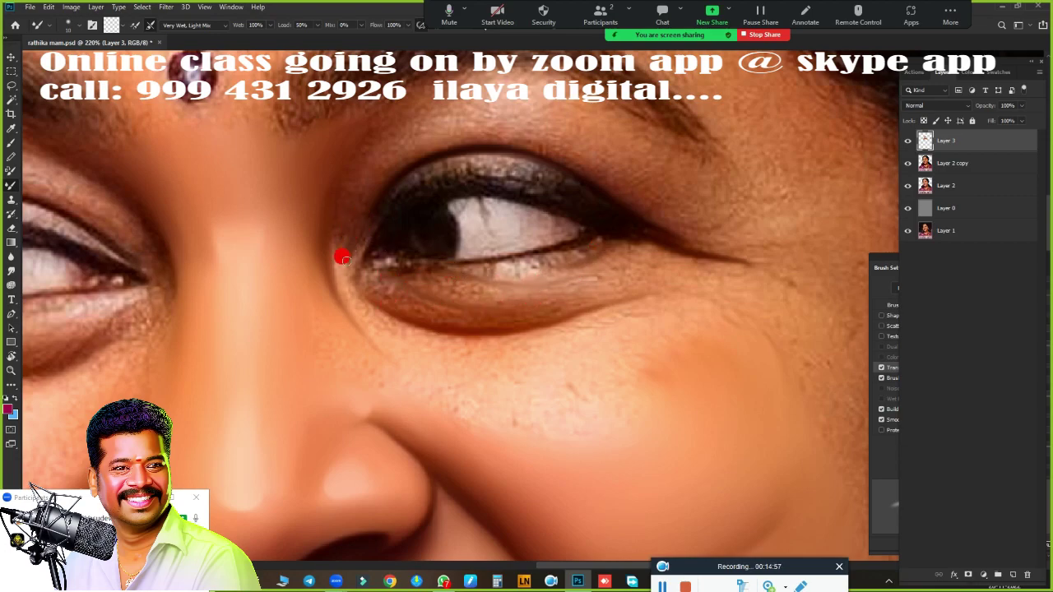
key("r")
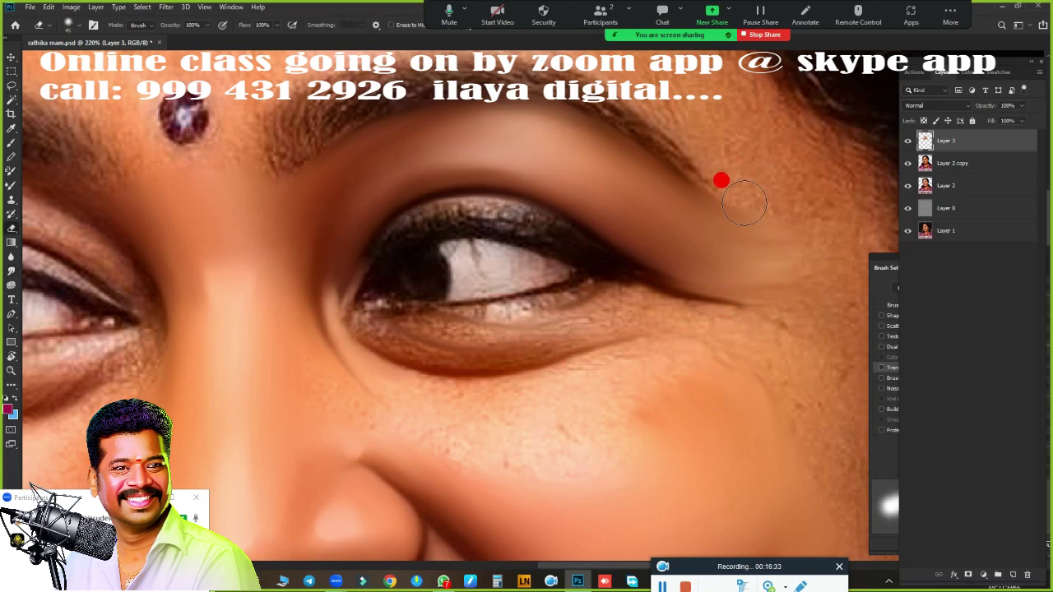
Smudge away pore texture on the cheek below the eye and beside the nose, then shrink the brush
key("e")
left_click_drag(609, 346, 559, 222)
scroll(559, 222, "down", 2)
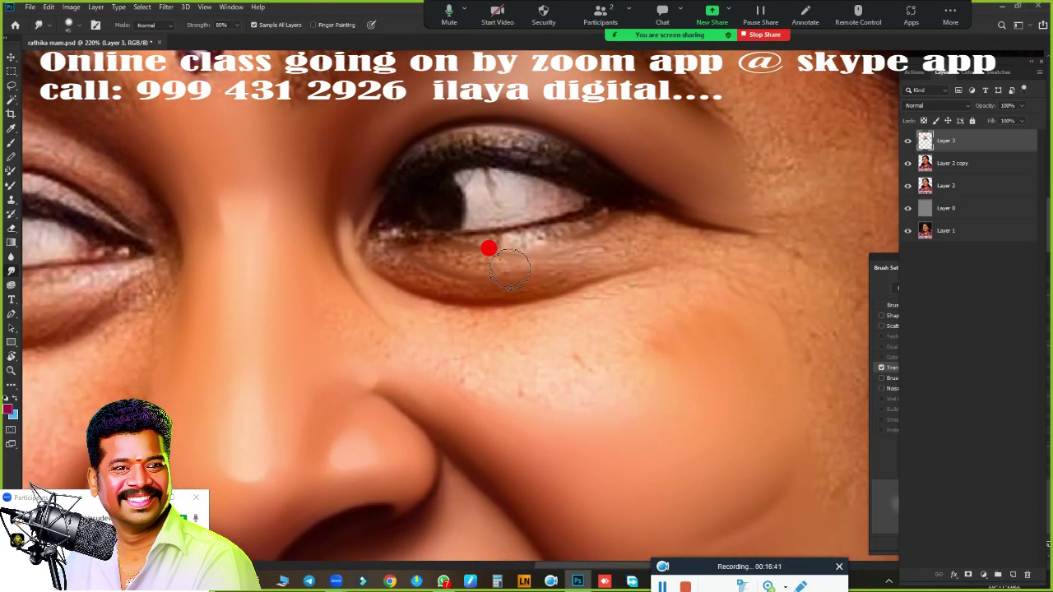
scroll(486, 244, "up", 3)
key("r")
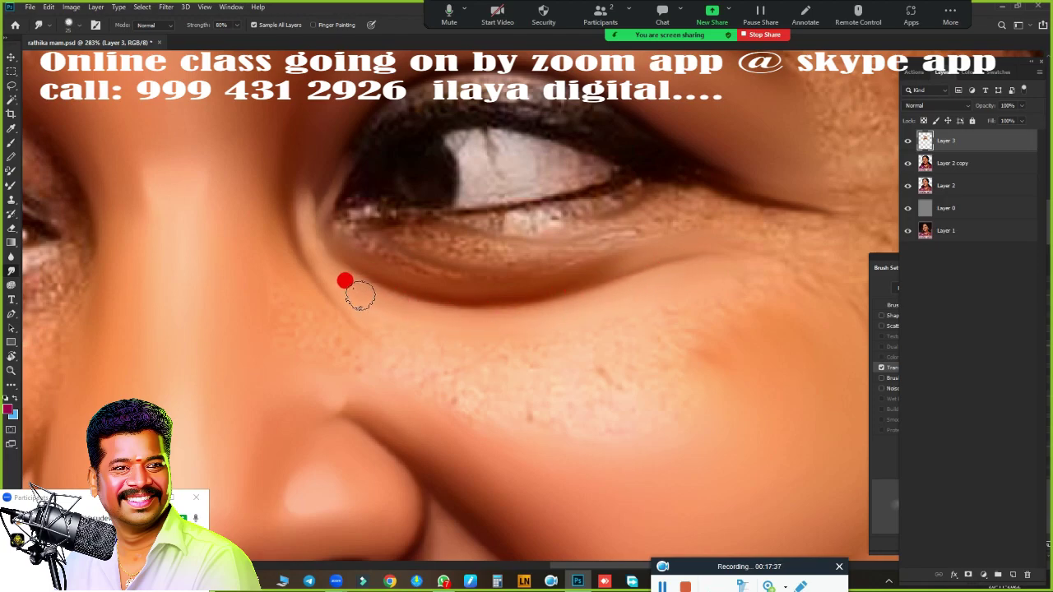
left_click_drag(513, 362, 550, 366)
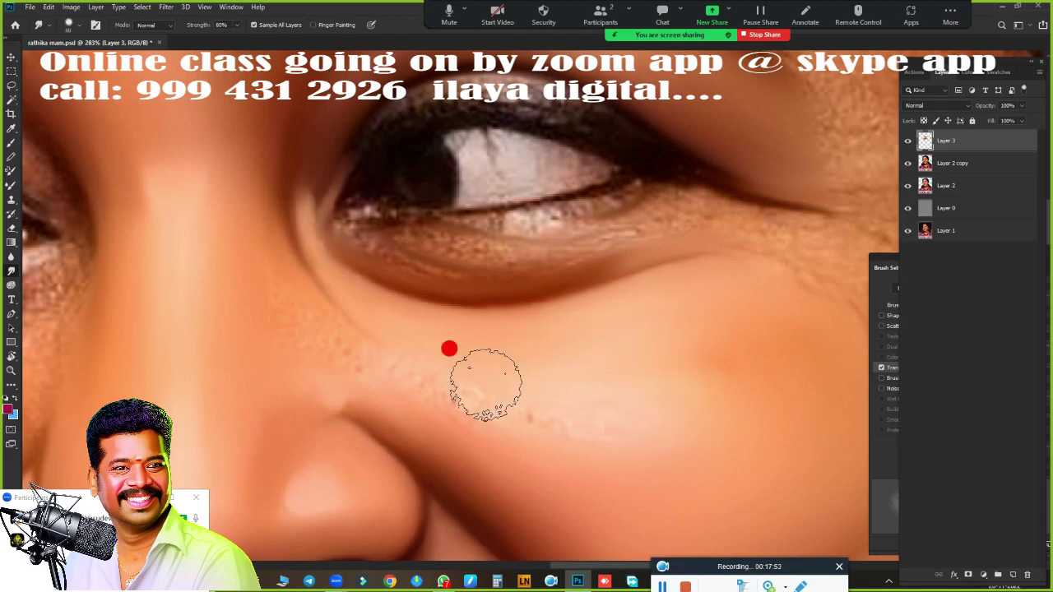
left_click_drag(618, 422, 448, 397)
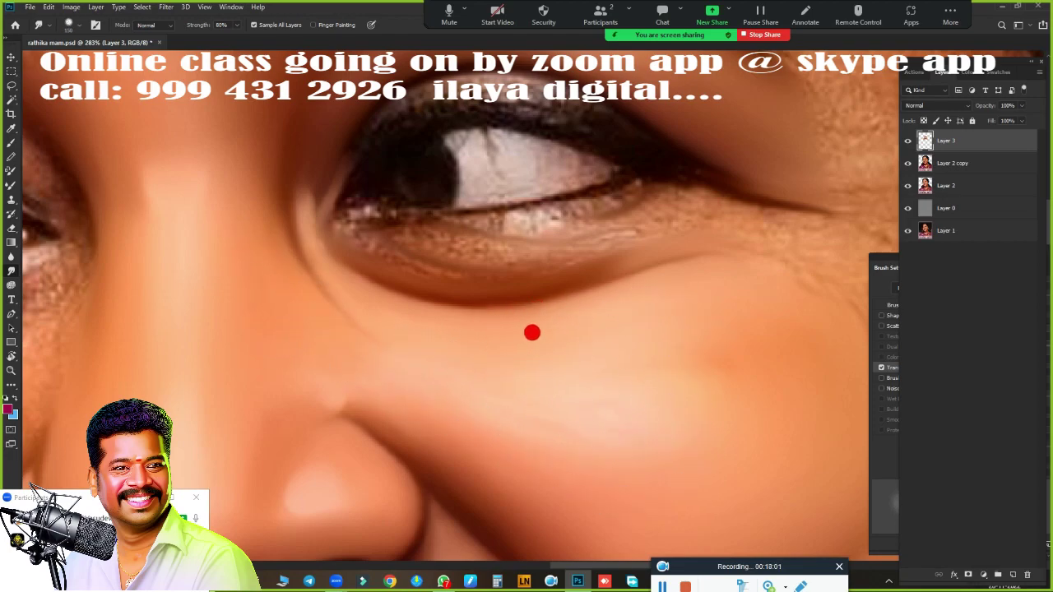
key("bracketleft")
key("bracketleft")
scroll(682, 360, "down", 4)
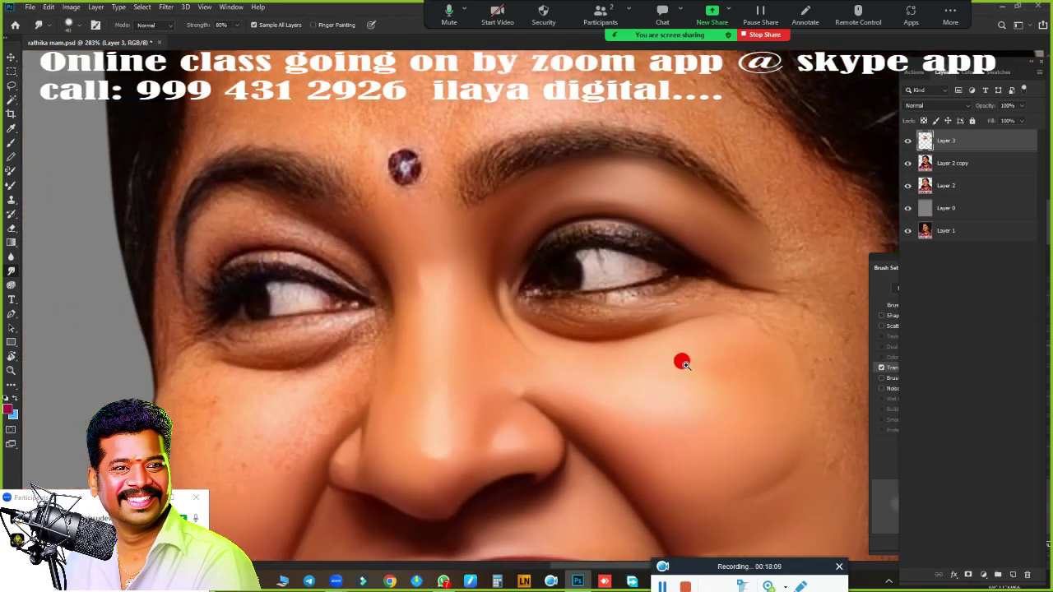
scroll(583, 355, "up", 3)
scroll(550, 364, "down", 3)
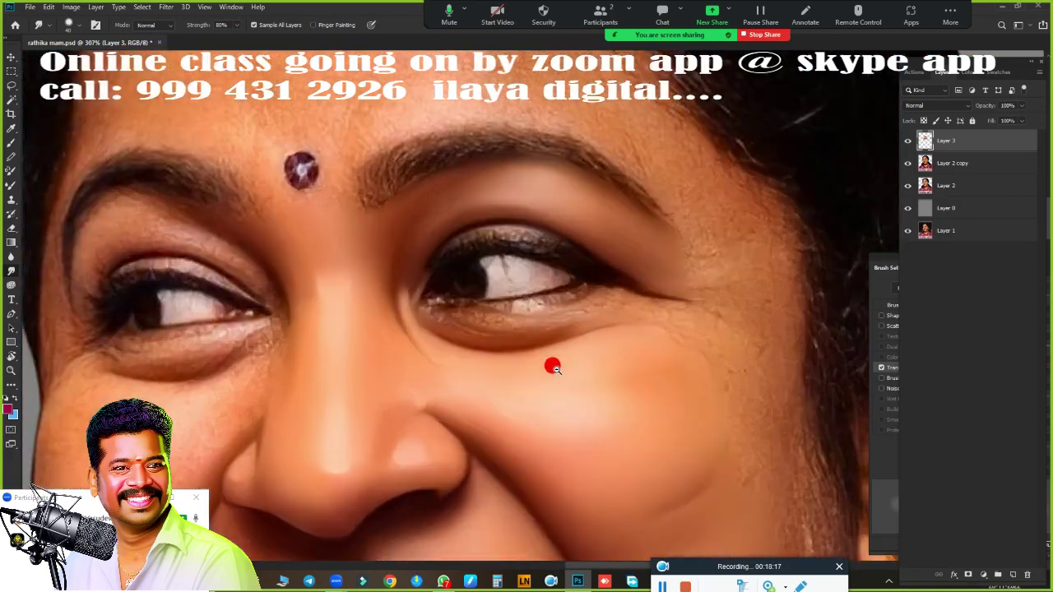
scroll(578, 376, "up", 3)
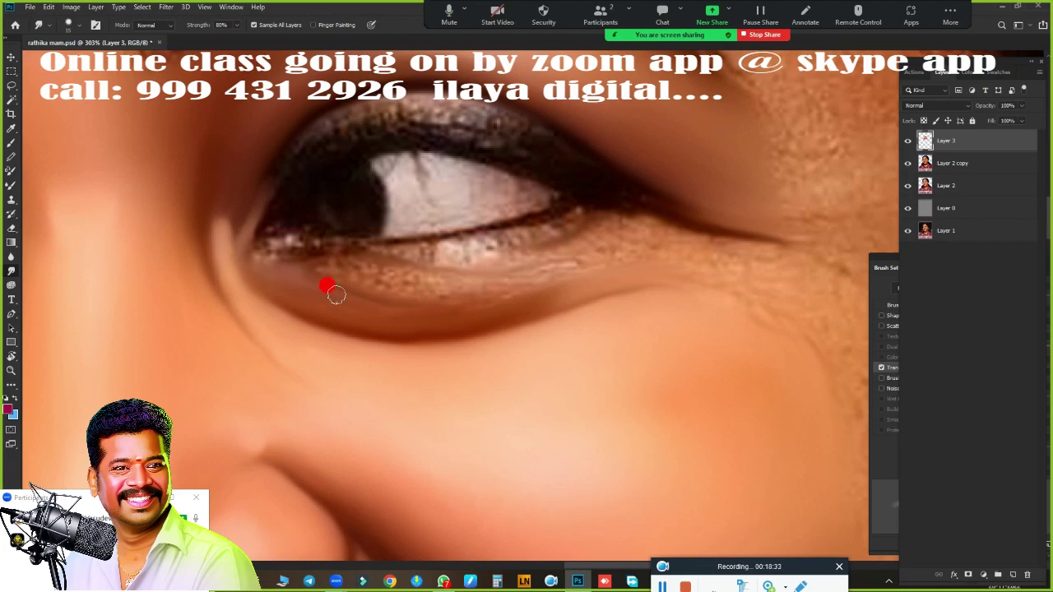
Smudge the lower lash line skin and upper eyelid edge smooth toward the outer corner
mouse_move(336, 294)
left_mouse_down()
mouse_move(568, 271)
mouse_move(370, 268)
left_mouse_up()
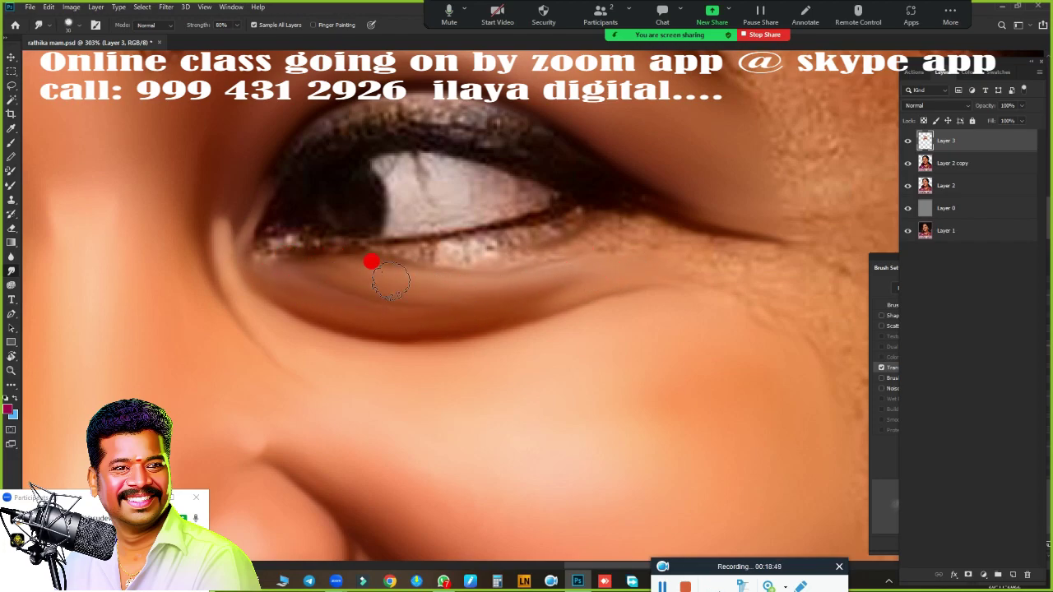
mouse_move(371, 262)
left_mouse_down()
mouse_move(564, 235)
mouse_move(297, 297)
left_mouse_up()
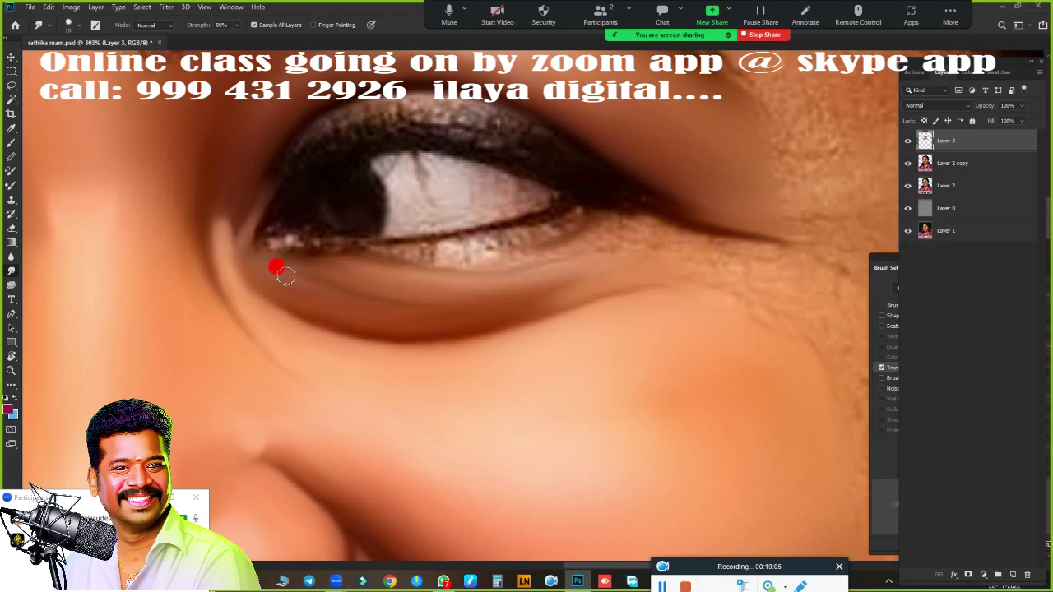
mouse_move(477, 248)
left_mouse_down()
mouse_move(765, 254)
mouse_move(751, 223)
left_mouse_up()
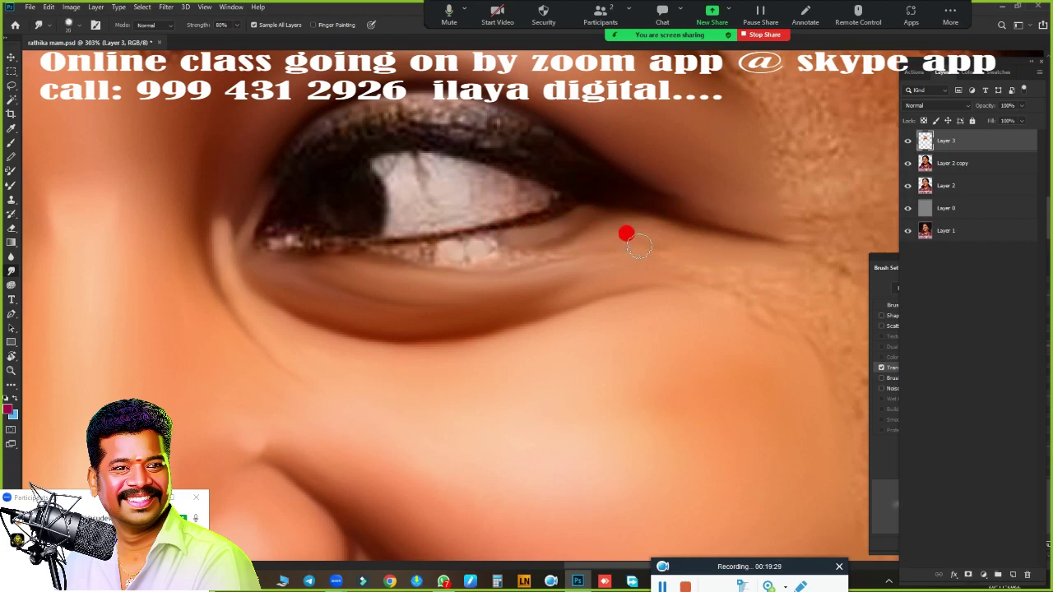
mouse_move(638, 245)
left_mouse_down()
mouse_move(806, 294)
mouse_move(736, 274)
mouse_move(413, 258)
mouse_move(558, 228)
mouse_move(509, 261)
mouse_move(344, 261)
left_mouse_up()
left_click_drag(258, 176, 311, 118)
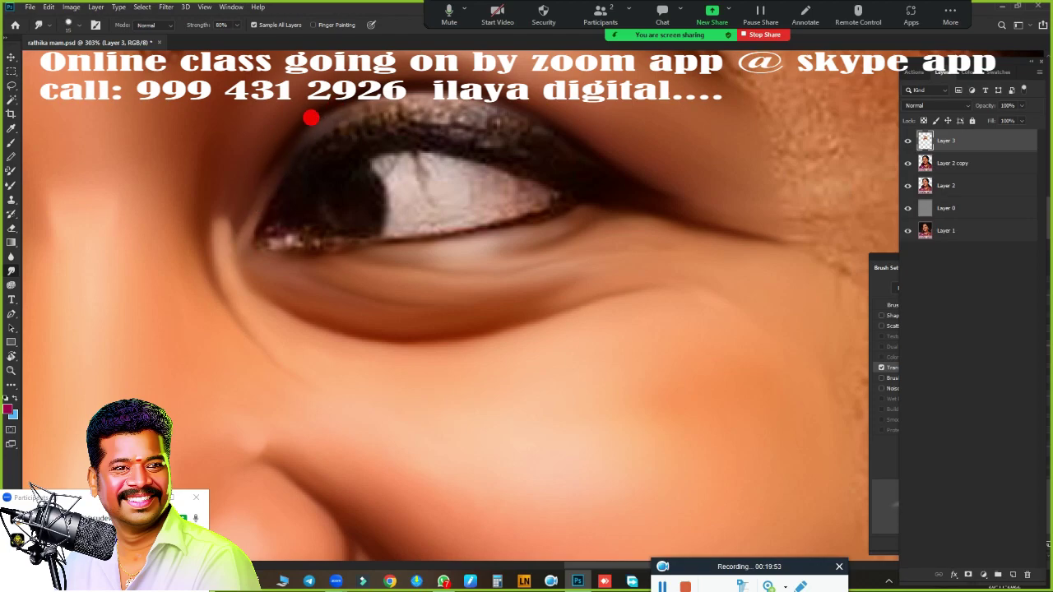
mouse_move(282, 153)
left_mouse_down()
mouse_move(444, 102)
mouse_move(395, 90)
mouse_move(705, 206)
mouse_move(594, 170)
mouse_move(488, 107)
mouse_move(460, 104)
mouse_move(626, 189)
mouse_move(340, 107)
mouse_move(546, 146)
left_mouse_up()
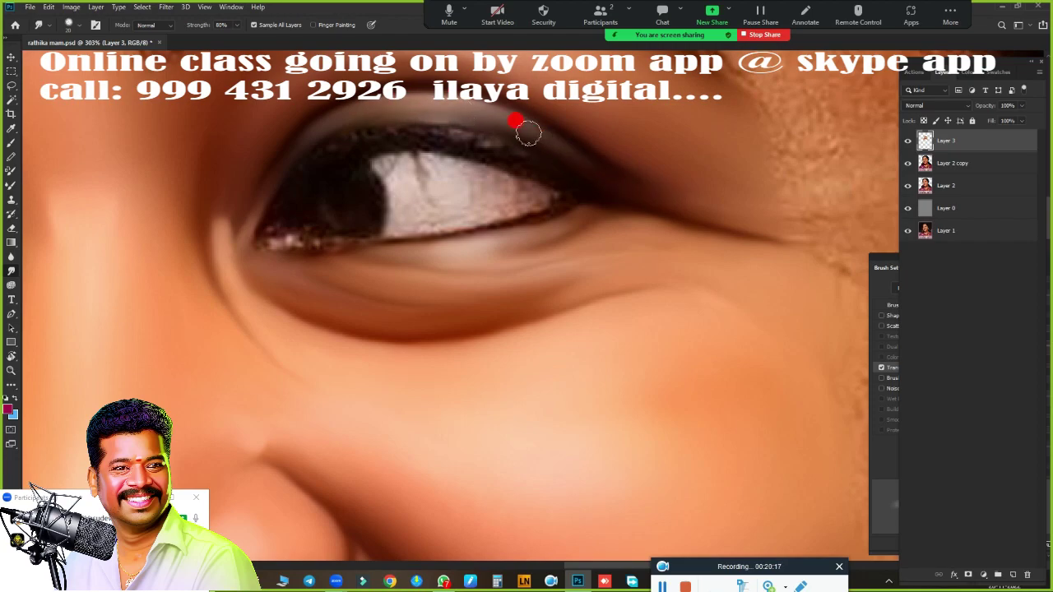
key("b")
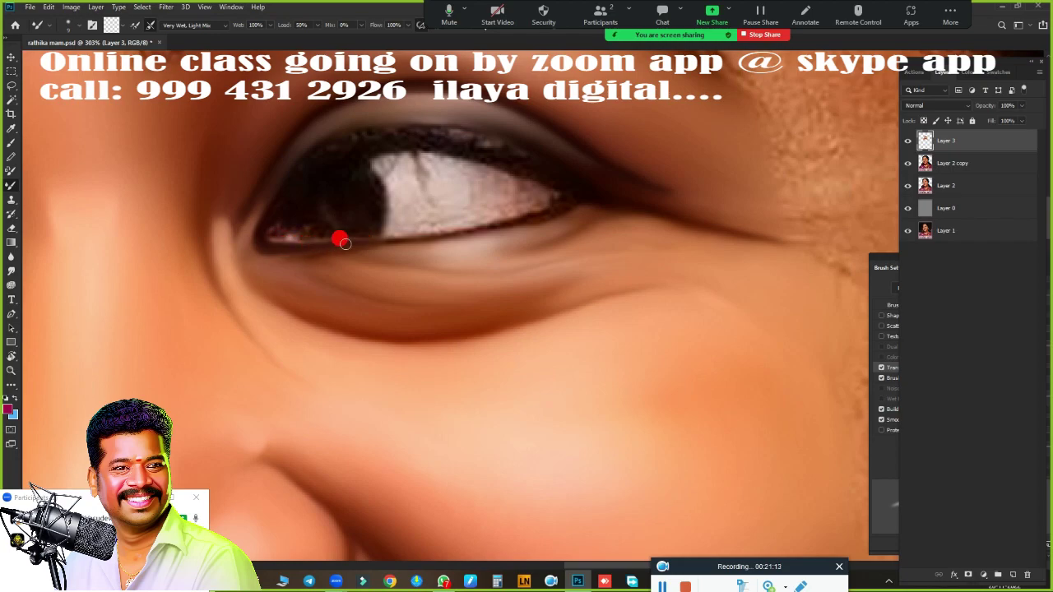
Darken the upper and lower eyelid lines with the mixer brush, then smudge the upper lid edge
mouse_move(573, 194)
left_mouse_down()
mouse_move(525, 212)
mouse_move(289, 247)
mouse_move(410, 237)
left_mouse_up()
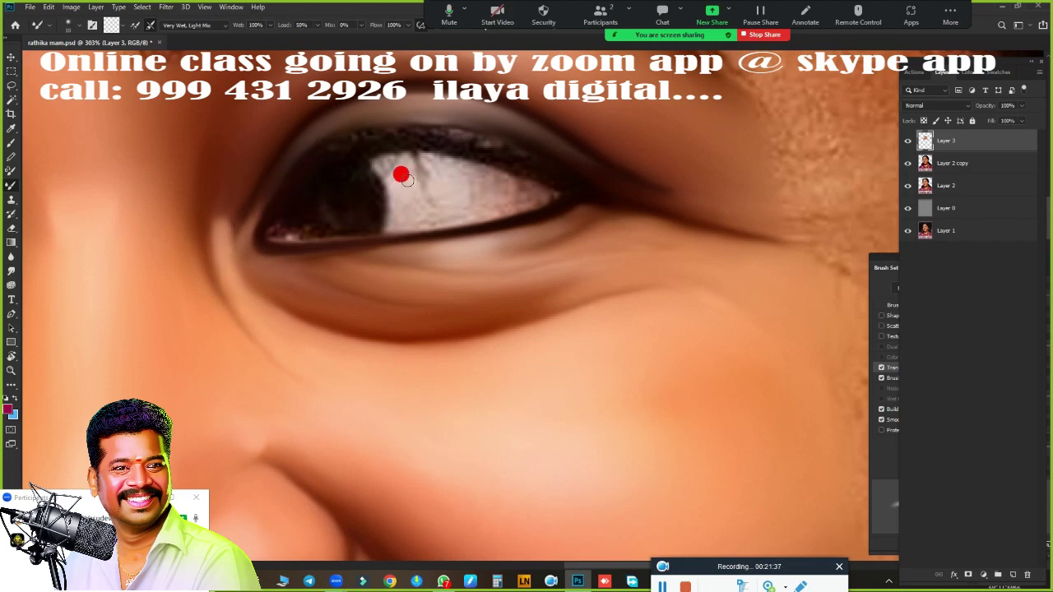
left_click_drag(402, 126, 498, 148)
key("r")
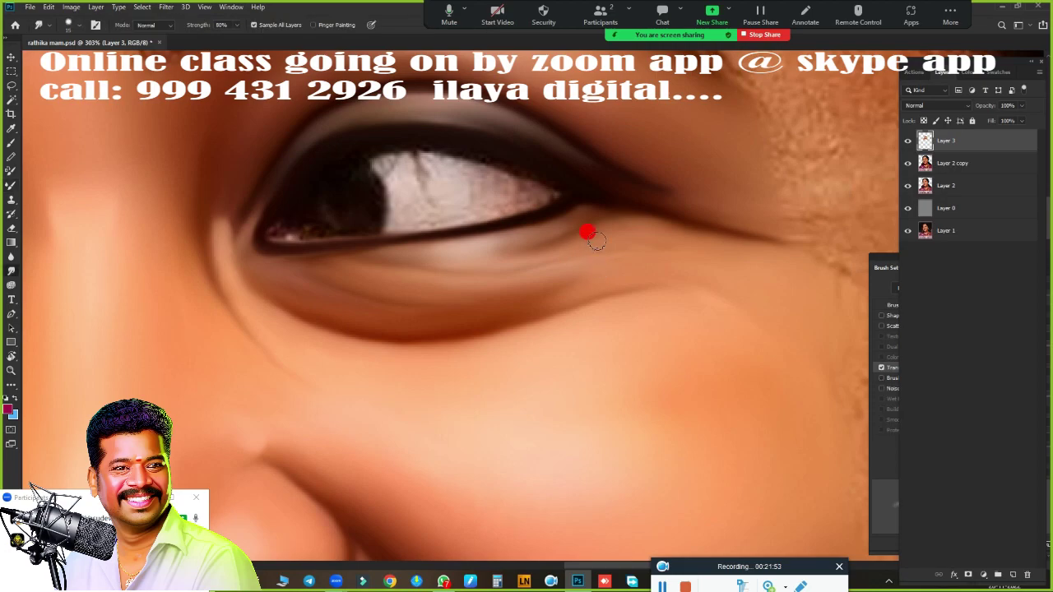
mouse_move(414, 116)
left_mouse_down()
mouse_move(521, 134)
mouse_move(556, 152)
left_mouse_up()
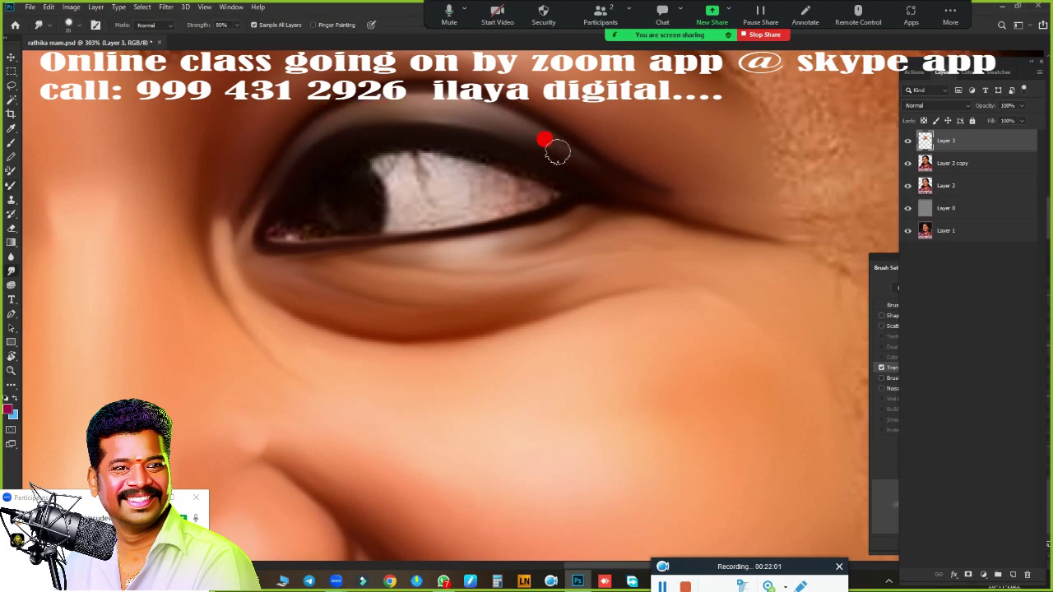
Smooth the lower lash line again and draw an elliptical selection circling the iris
mouse_move(292, 261)
left_mouse_down()
mouse_move(616, 207)
mouse_move(500, 236)
left_mouse_up()
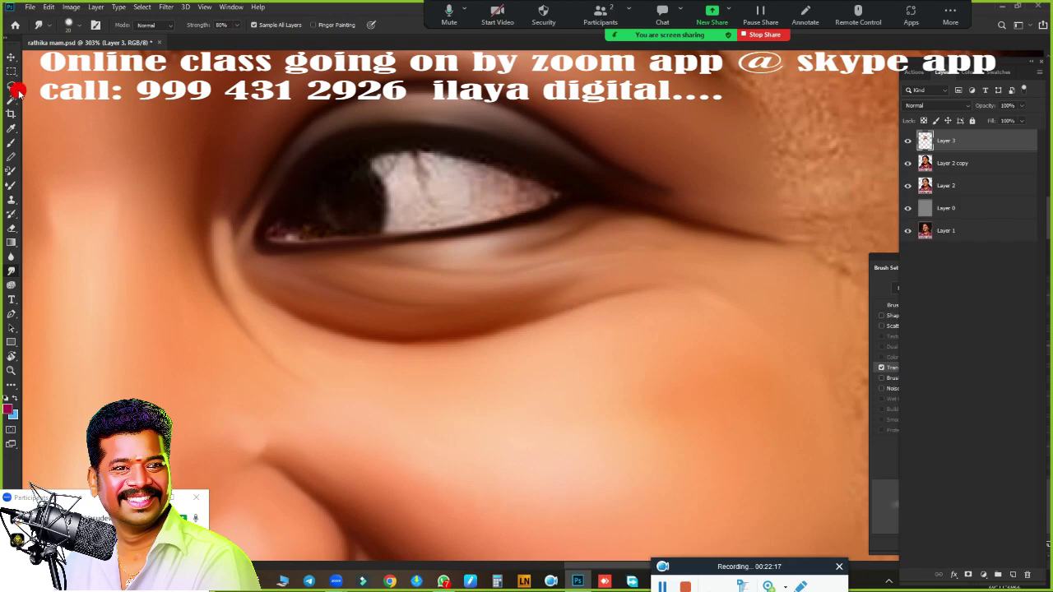
left_click(11, 73)
left_click(50, 82)
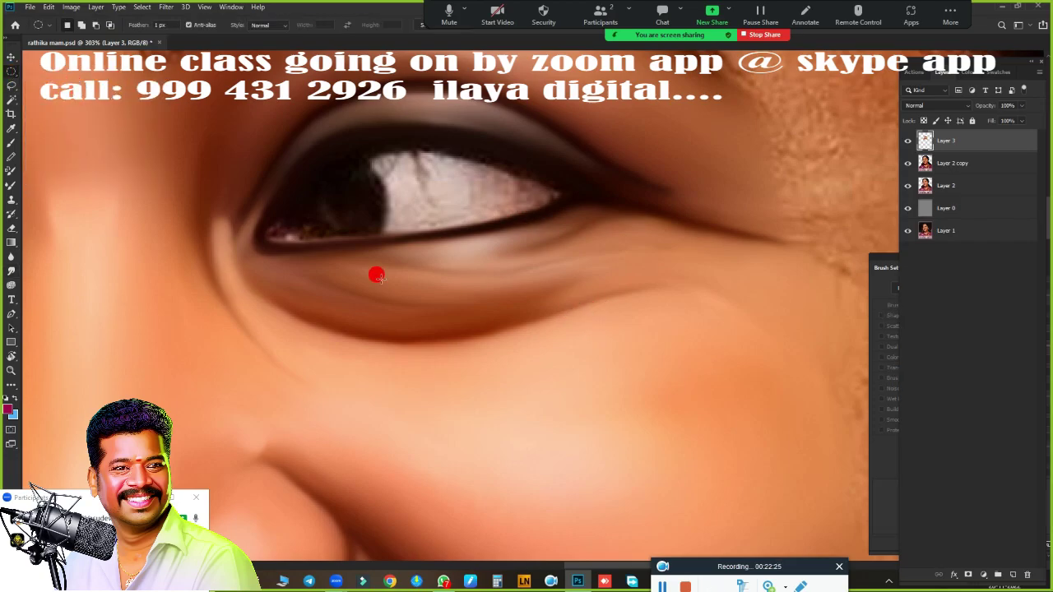
scroll(422, 354, "down", 10)
scroll(422, 354, "up", 10)
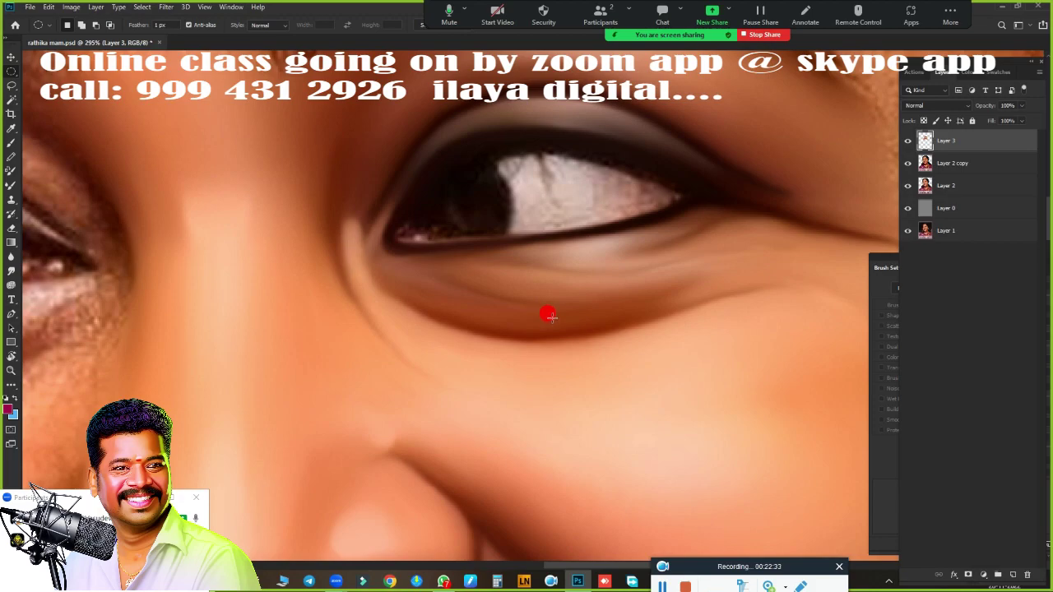
left_click_drag(455, 198, 510, 255)
Smudge the iris inside the selection into a smooth dark disc and fit the portrait on screen
scroll(485, 268, "up", 3)
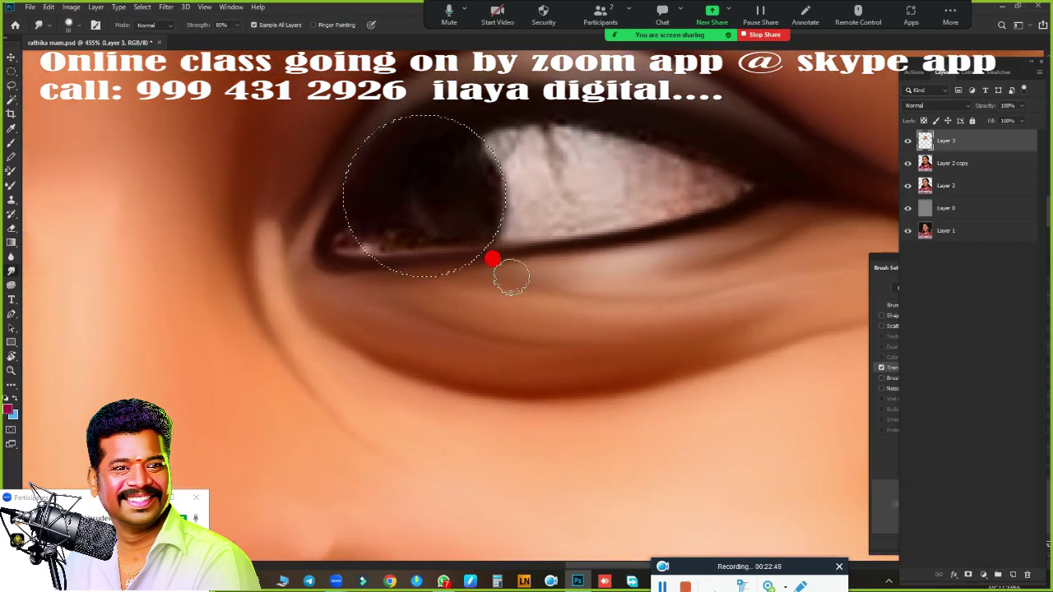
mouse_move(511, 278)
left_mouse_down()
mouse_move(459, 164)
mouse_move(475, 206)
mouse_move(457, 232)
mouse_move(416, 189)
mouse_move(435, 205)
mouse_move(403, 222)
mouse_move(461, 143)
left_mouse_up()
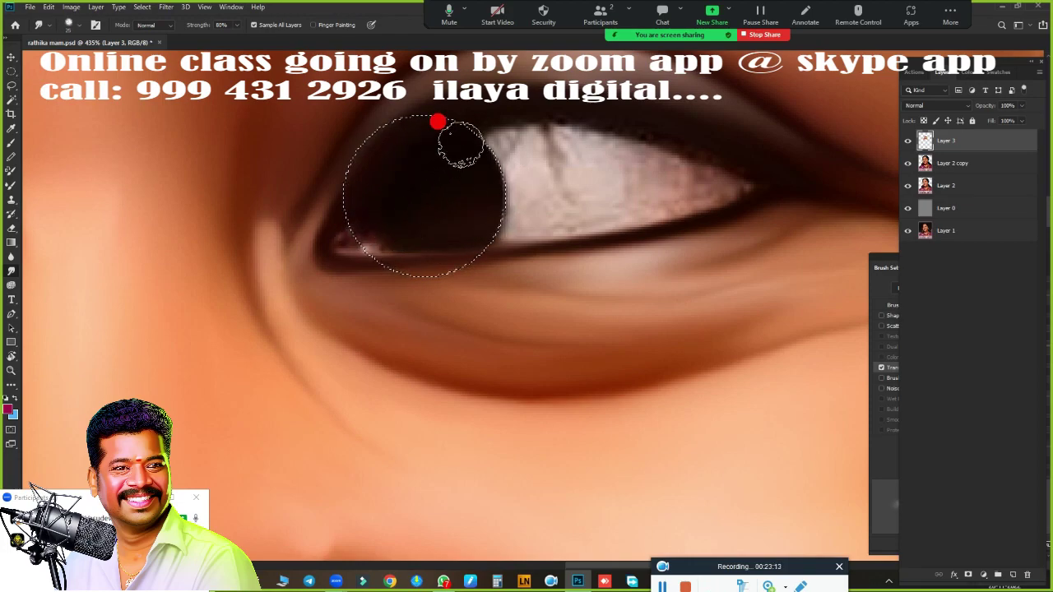
left_click_drag(462, 258, 442, 176)
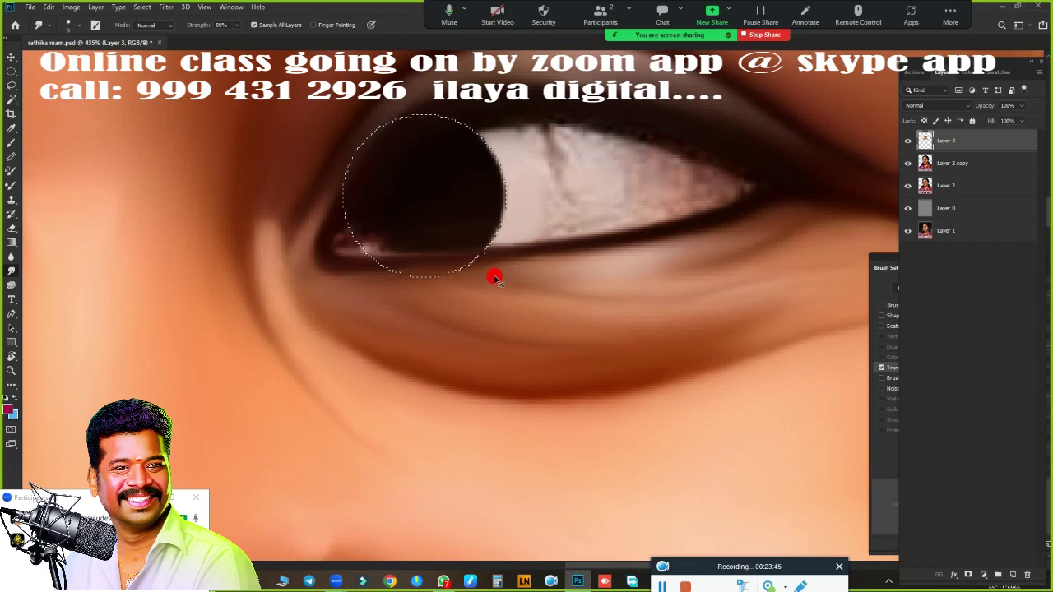
key("ctrl+0")
scroll(542, 292, "up", 5)
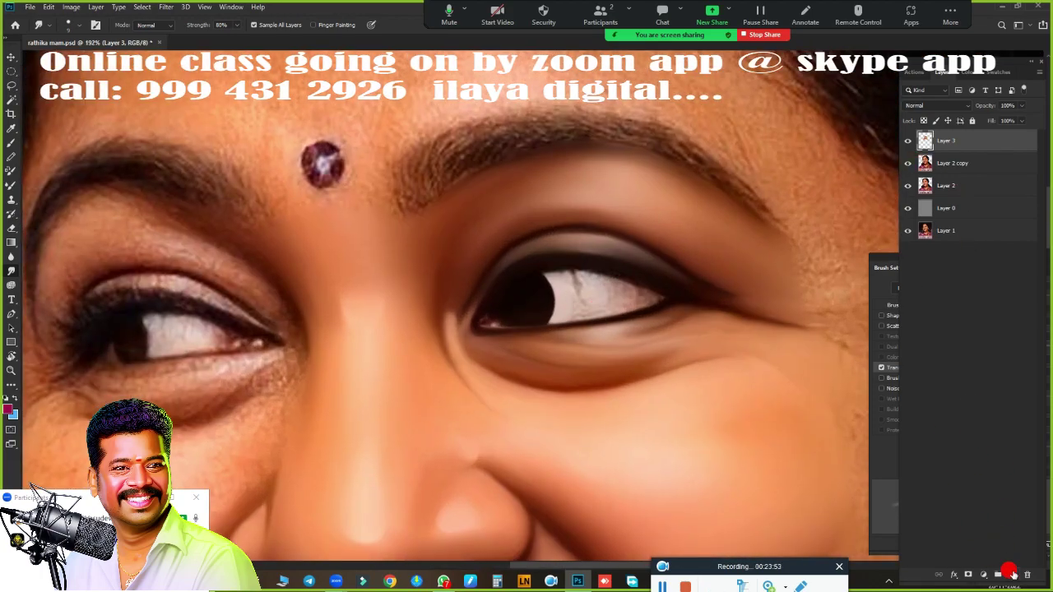
Add Layer 4, toggle Layer 3's visibility, and smudge the inner eye corner and lower inner lid
left_click(1008, 573)
left_click(907, 163)
scroll(500, 258, "up", 3)
scroll(682, 244, "up", 2)
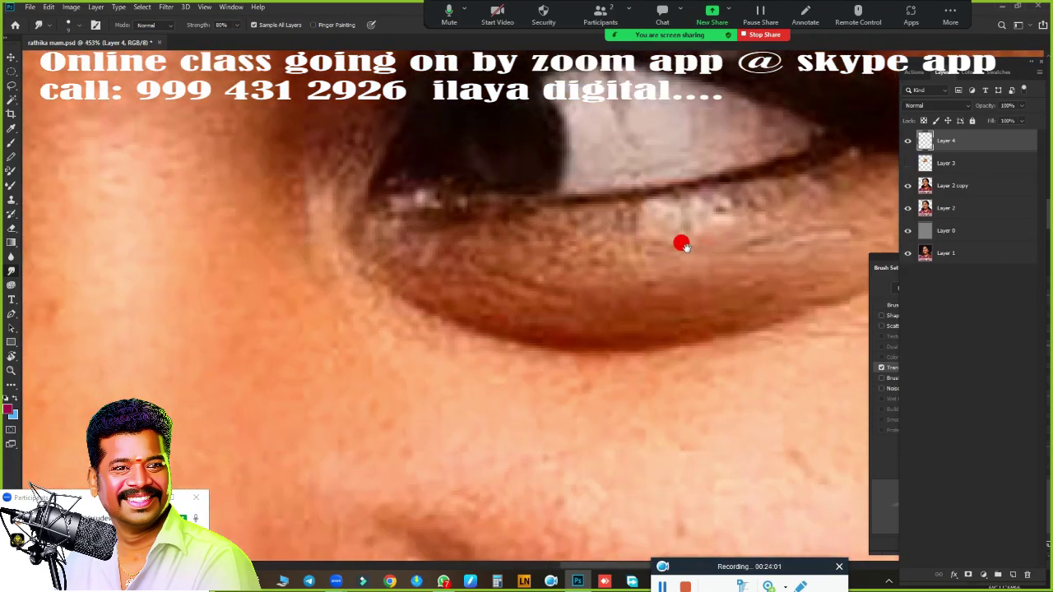
scroll(498, 297, "up", 2)
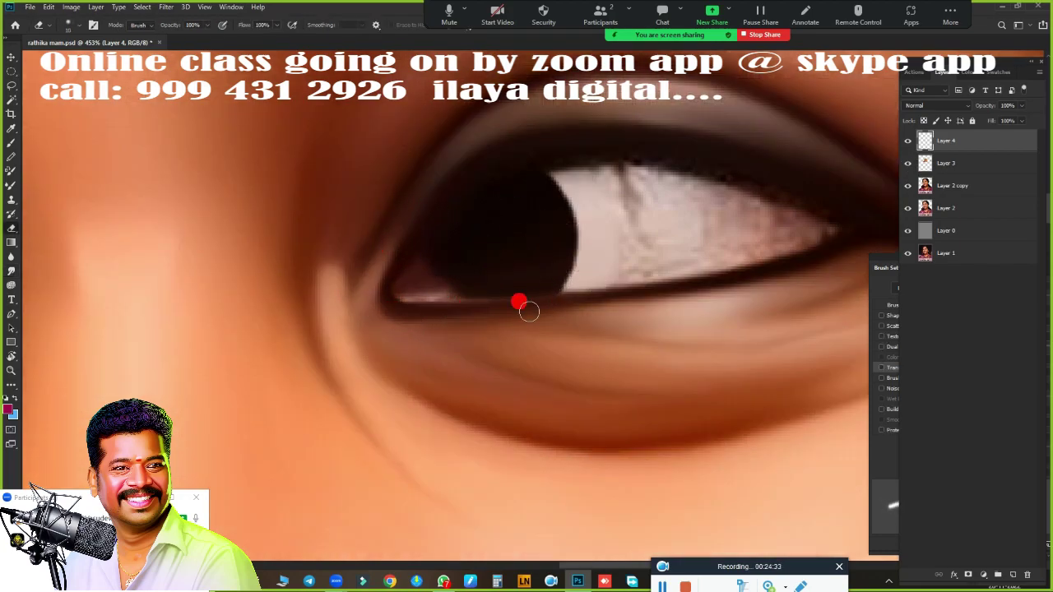
left_click_drag(470, 305, 430, 247)
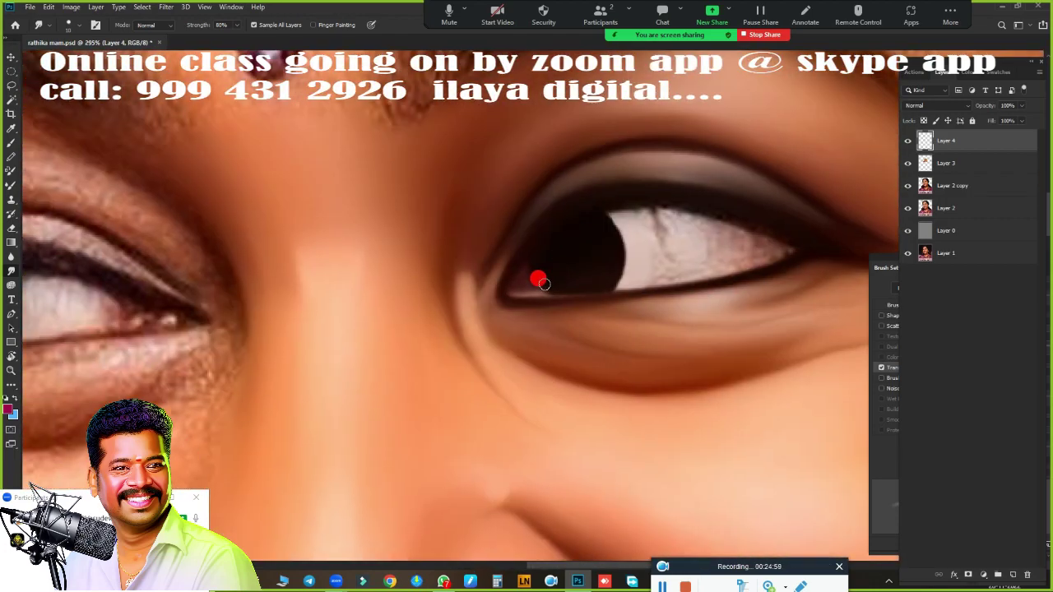
left_click_drag(542, 284, 538, 288)
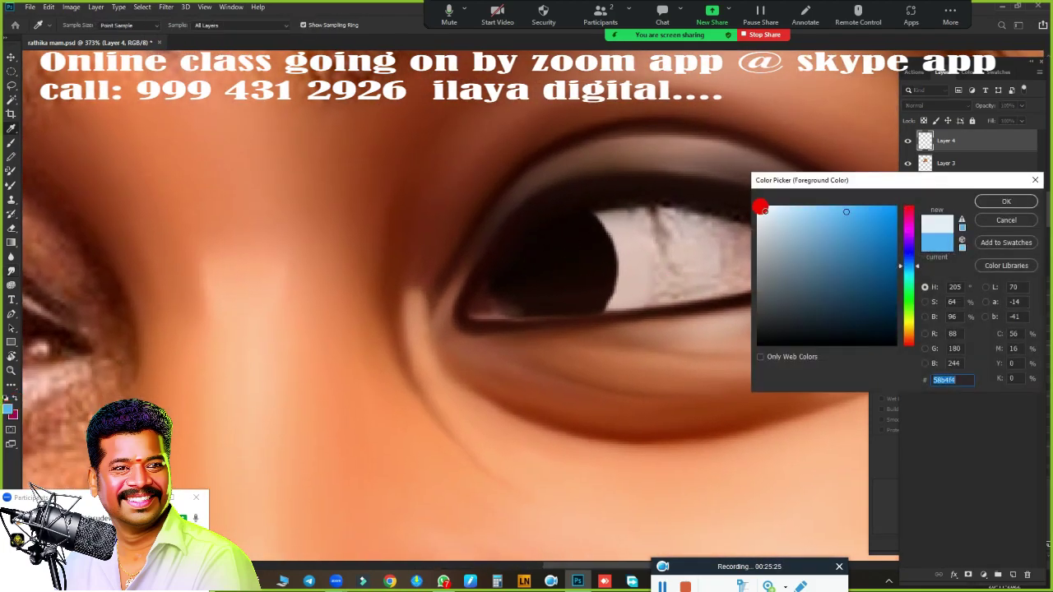
Confirm the Color Picker colour and smudge the upper eyelid edge smooth
left_click(1005, 201)
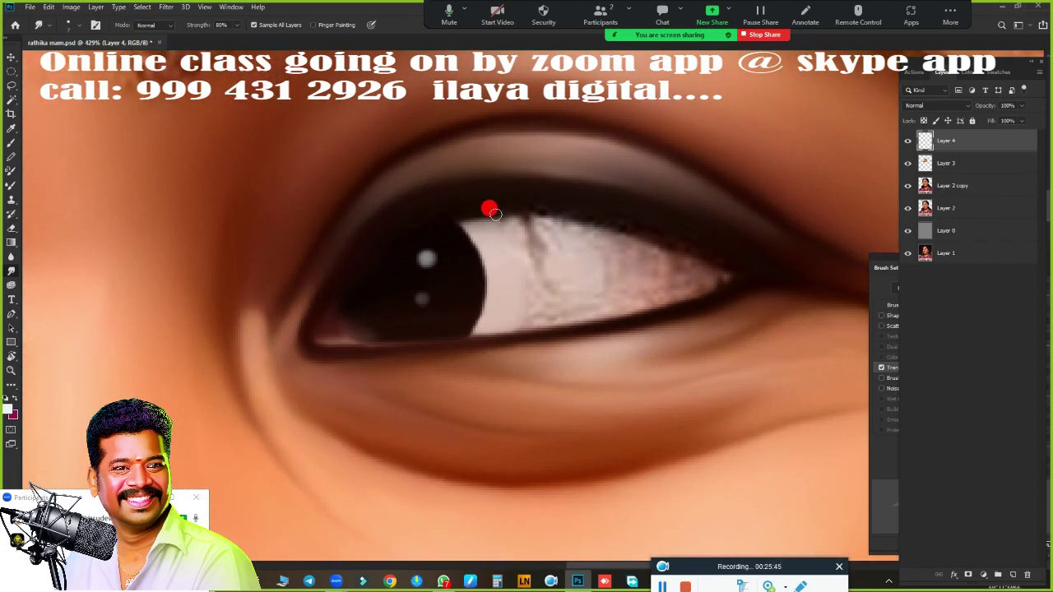
mouse_move(494, 213)
left_mouse_down()
mouse_move(486, 197)
mouse_move(606, 218)
mouse_move(754, 275)
mouse_move(584, 254)
mouse_move(521, 319)
mouse_move(593, 275)
mouse_move(483, 228)
mouse_move(563, 231)
mouse_move(552, 244)
mouse_move(499, 207)
mouse_move(574, 212)
mouse_move(706, 280)
mouse_move(738, 262)
mouse_move(689, 282)
mouse_move(597, 237)
mouse_move(625, 285)
mouse_move(647, 260)
mouse_move(739, 278)
mouse_move(656, 300)
mouse_move(636, 269)
mouse_move(686, 270)
mouse_move(705, 285)
mouse_move(651, 301)
mouse_move(730, 282)
left_mouse_up()
Zoom in with Alt+scroll and smudge the skin around the bindi smooth
scroll(636, 288, "down", 3)
scroll(578, 395, "up", 1)
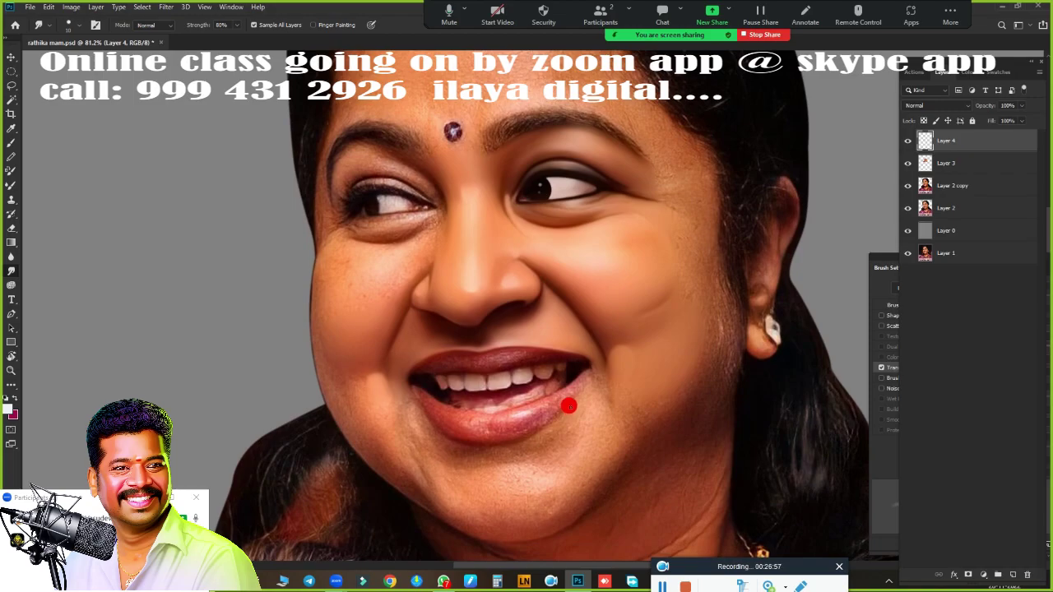
scroll(567, 329, "up", 1)
scroll(606, 221, "up", 1)
scroll(611, 329, "up", 3)
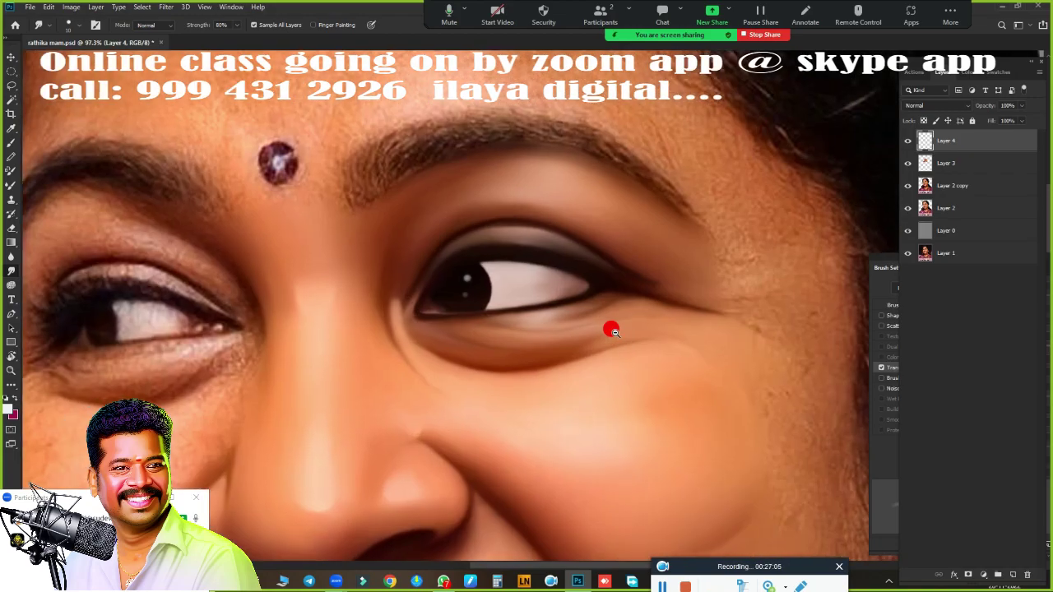
scroll(461, 320, "up", 1)
mouse_move(365, 260)
left_mouse_down()
mouse_move(355, 289)
mouse_move(294, 312)
mouse_move(326, 216)
mouse_move(377, 317)
mouse_move(403, 237)
mouse_move(485, 179)
mouse_move(414, 219)
mouse_move(620, 164)
mouse_move(630, 171)
left_mouse_up()
Smudge the brow area, temple, outer eye corner and cheek down to the jaw
scroll(650, 284, "down", 2)
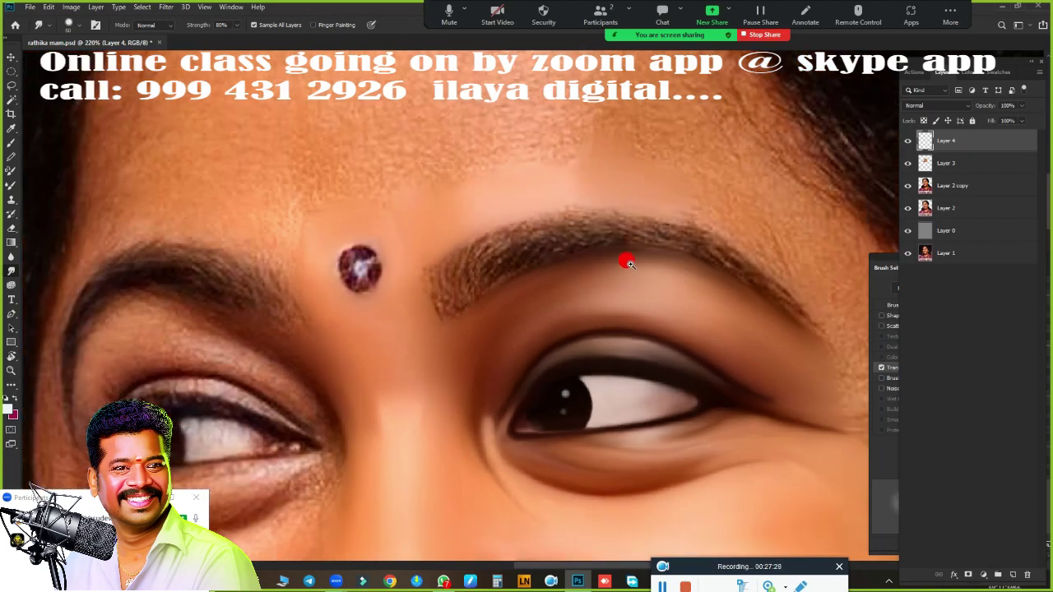
mouse_move(649, 284)
left_mouse_down()
mouse_move(582, 211)
mouse_move(646, 280)
mouse_move(658, 236)
mouse_move(630, 200)
mouse_move(576, 183)
mouse_move(614, 241)
mouse_move(493, 141)
mouse_move(536, 141)
mouse_move(679, 296)
mouse_move(696, 339)
mouse_move(735, 317)
mouse_move(778, 383)
mouse_move(705, 404)
left_mouse_up()
left_click_drag(782, 464, 631, 275)
left_click_drag(518, 188, 475, 213)
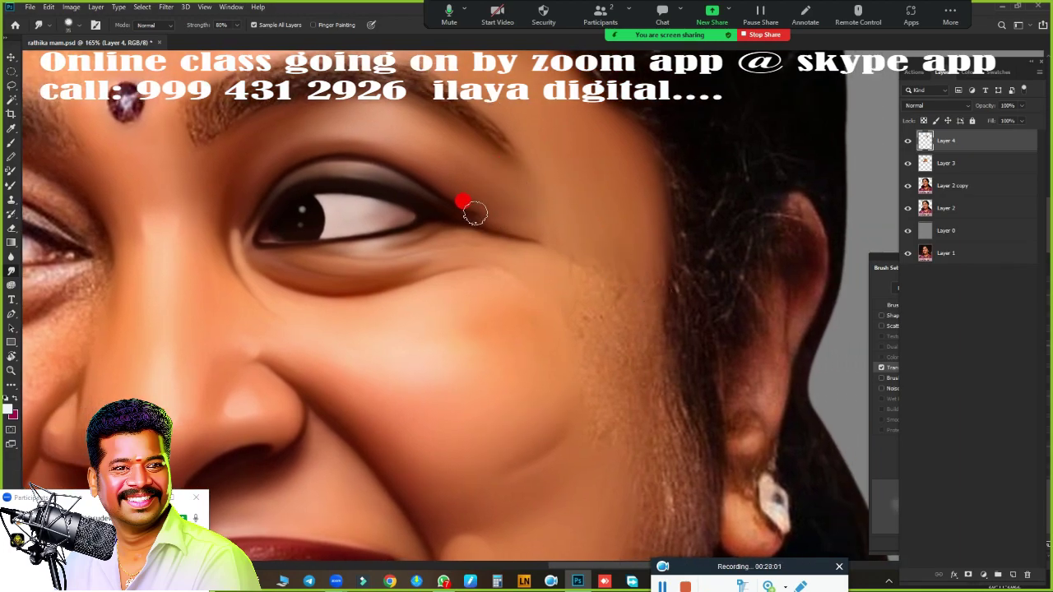
mouse_move(558, 211)
left_mouse_down()
mouse_move(604, 352)
mouse_move(604, 430)
mouse_move(539, 292)
mouse_move(525, 322)
left_mouse_up()
left_click_drag(486, 297, 638, 421)
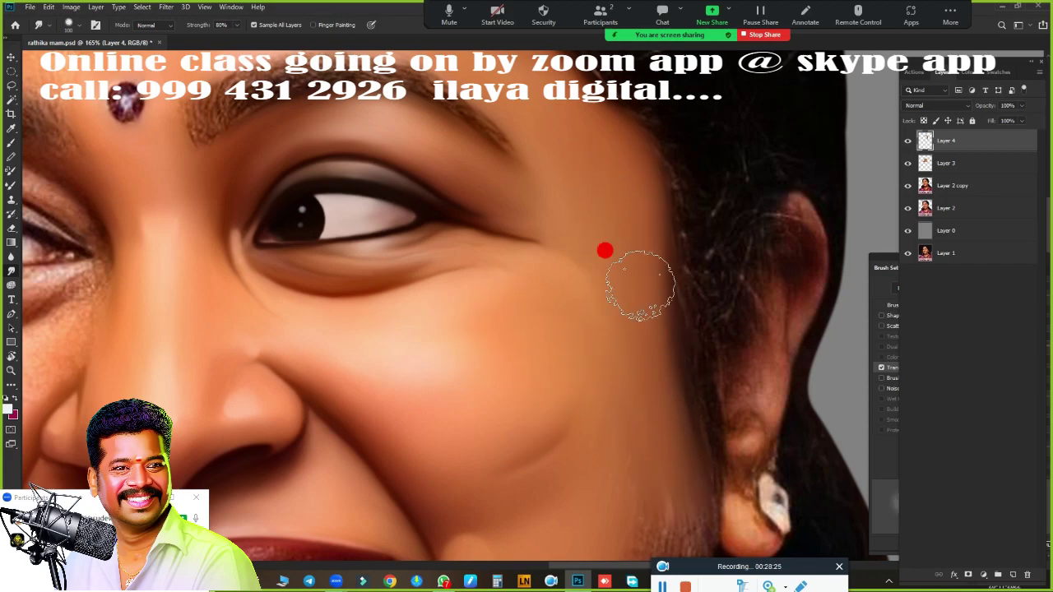
With a smaller brush, smudge the eyebrow into a soft painted shape, then view the whole face
scroll(573, 176, "up", 5)
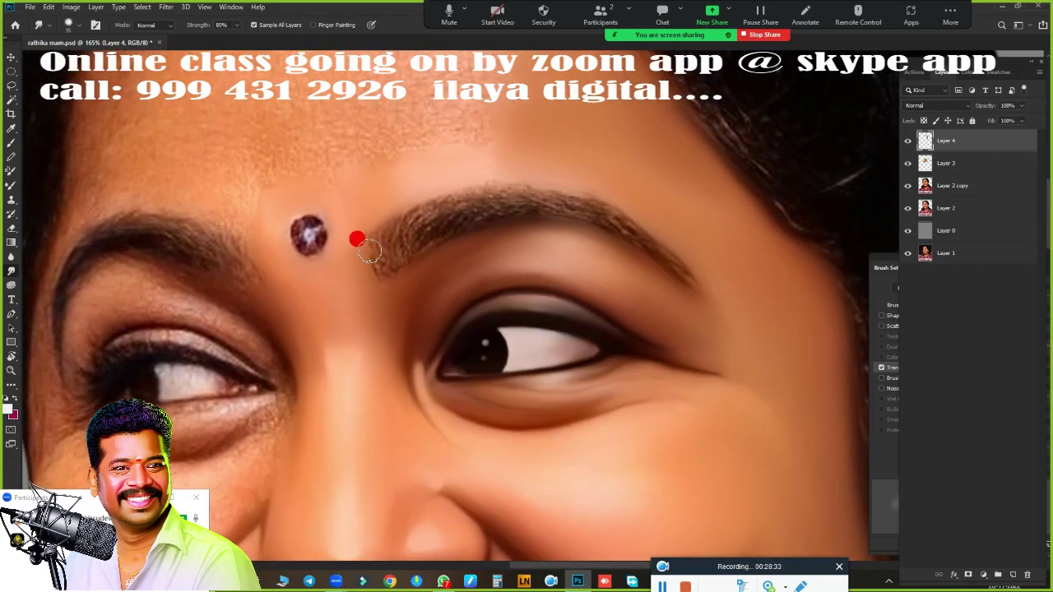
key("bracketleft")
key("bracketleft")
key("bracketleft")
mouse_move(429, 273)
left_mouse_down()
mouse_move(397, 217)
mouse_move(429, 236)
left_mouse_up()
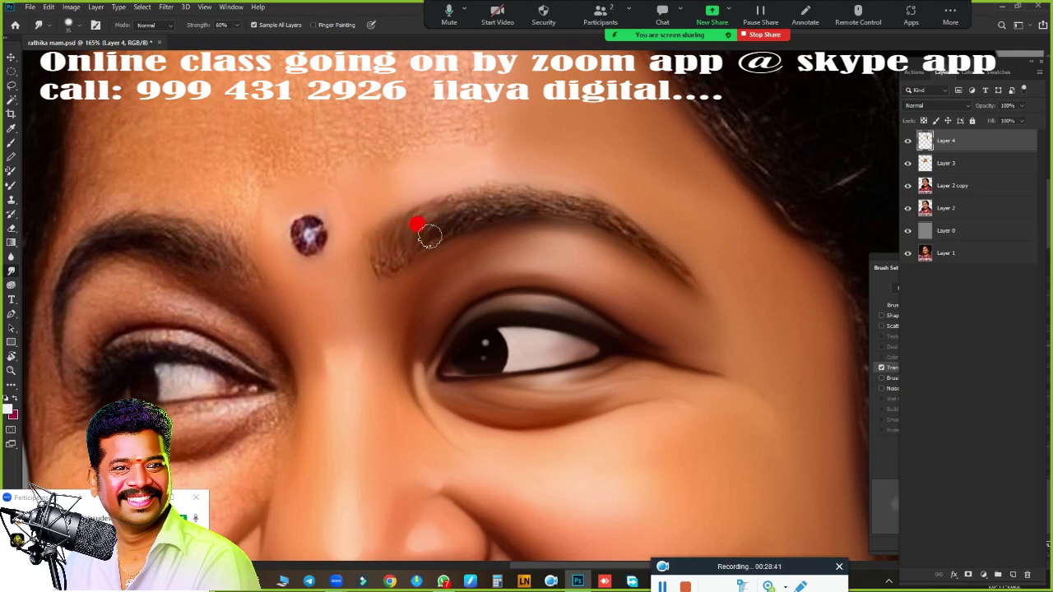
mouse_move(391, 272)
left_mouse_down()
mouse_move(471, 179)
mouse_move(630, 231)
left_mouse_up()
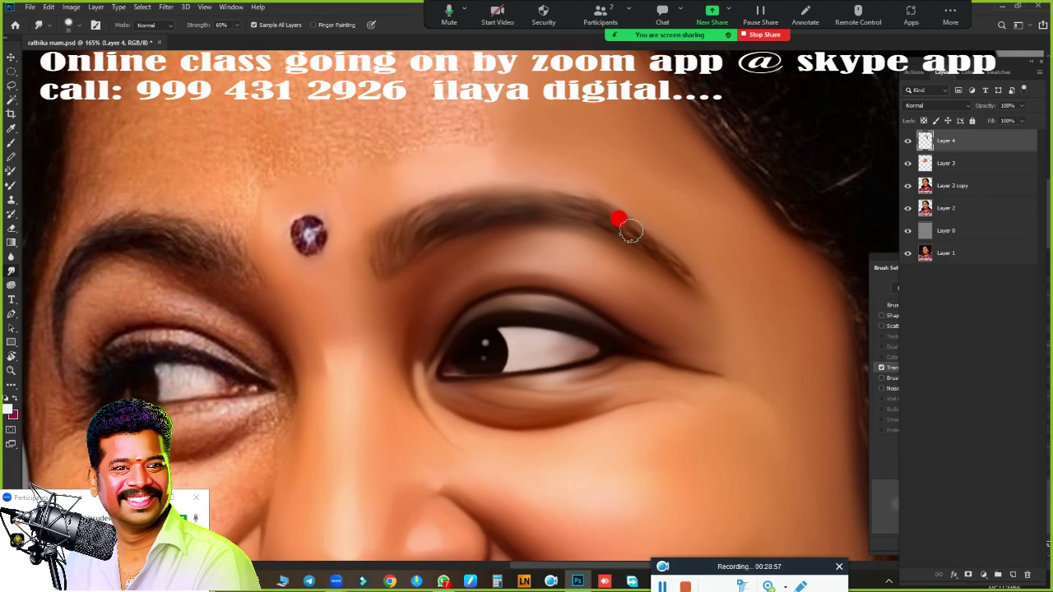
mouse_move(721, 303)
left_mouse_down()
mouse_move(571, 194)
mouse_move(352, 243)
left_mouse_up()
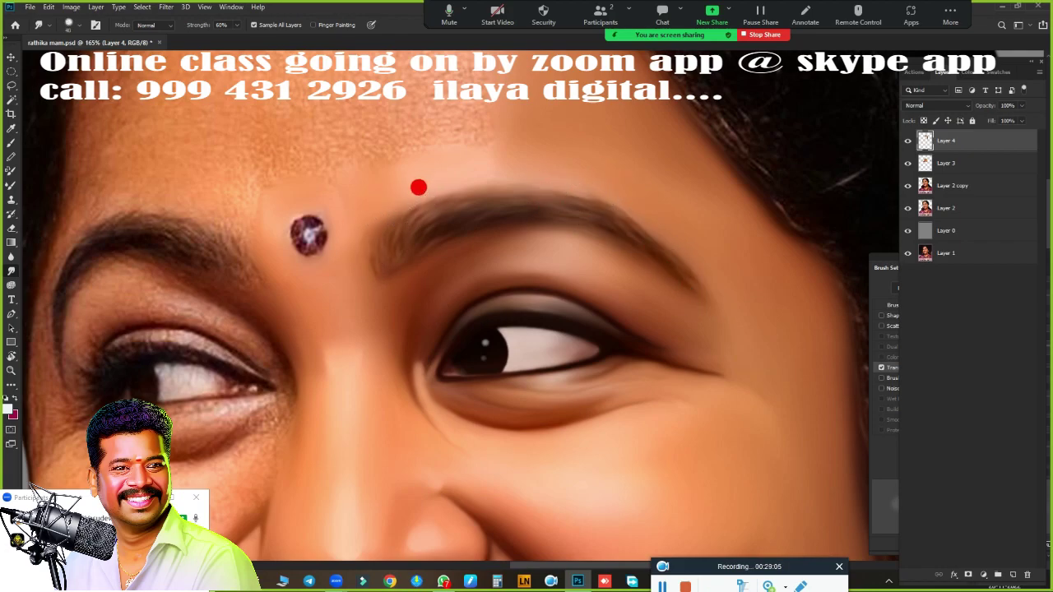
mouse_move(419, 188)
left_mouse_down()
mouse_move(376, 287)
mouse_move(353, 266)
mouse_move(352, 254)
mouse_move(487, 265)
left_mouse_up()
key("ctrl+0")
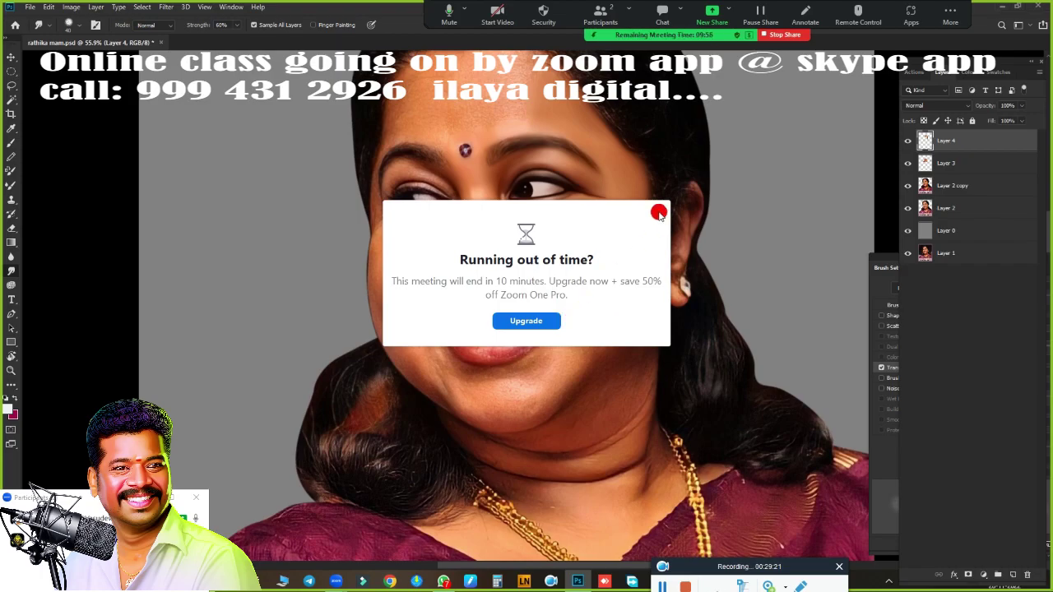
Zoom in on the left eye and blend the under-eye skin and lid crease with the Mixer Brush
left_click(659, 213)
mouse_move(484, 251)
left_mouse_down()
mouse_move(541, 364)
mouse_move(559, 281)
mouse_move(466, 230)
mouse_move(445, 239)
mouse_move(572, 263)
mouse_move(694, 385)
mouse_move(398, 248)
left_mouse_up()
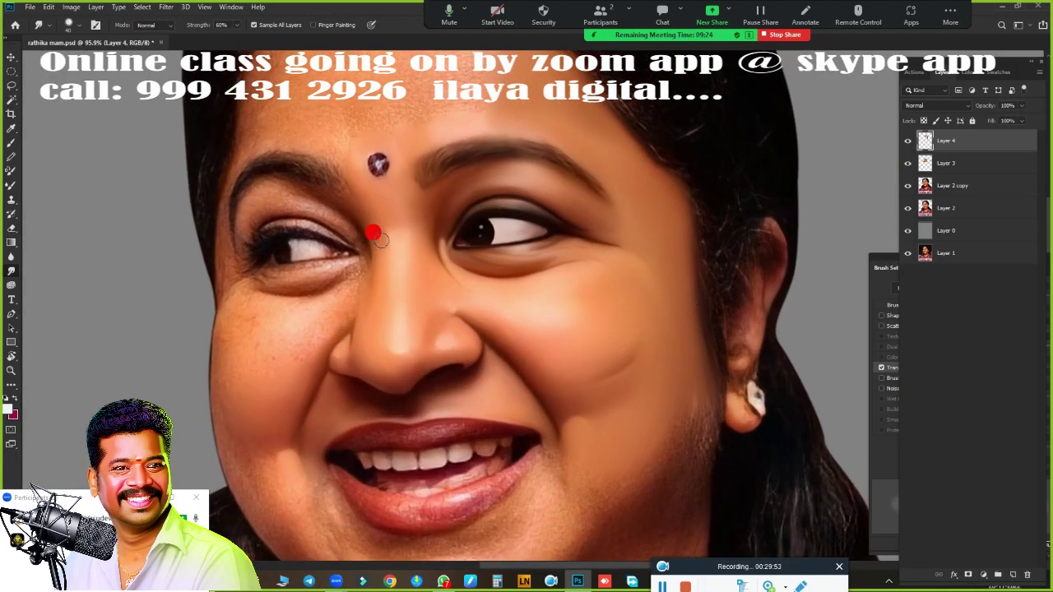
mouse_move(695, 292)
left_mouse_down()
mouse_move(350, 305)
mouse_move(562, 263)
mouse_move(480, 301)
left_mouse_up()
key("b")
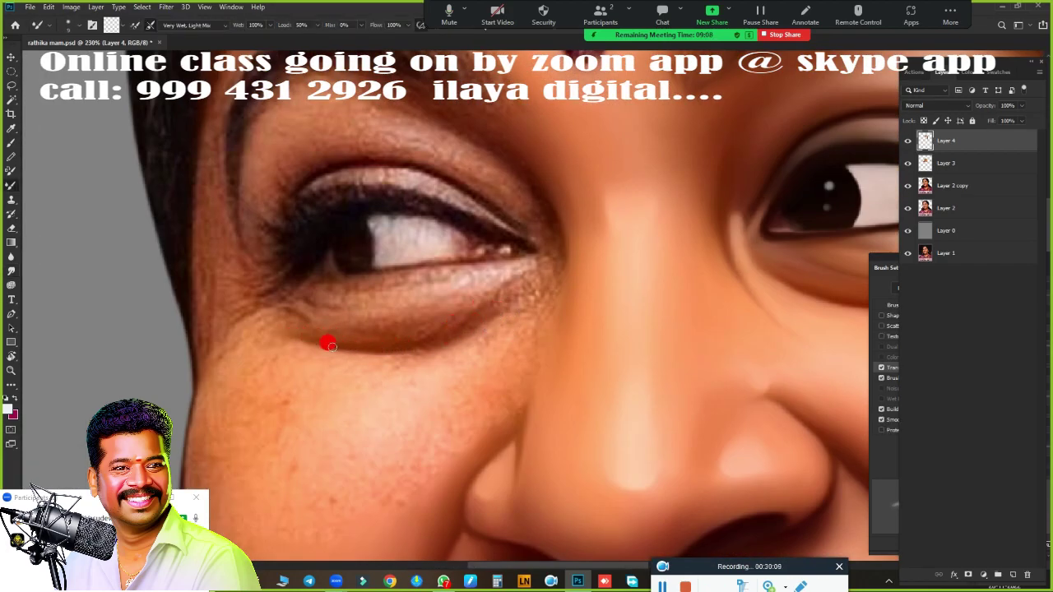
left_click_drag(457, 332, 421, 351)
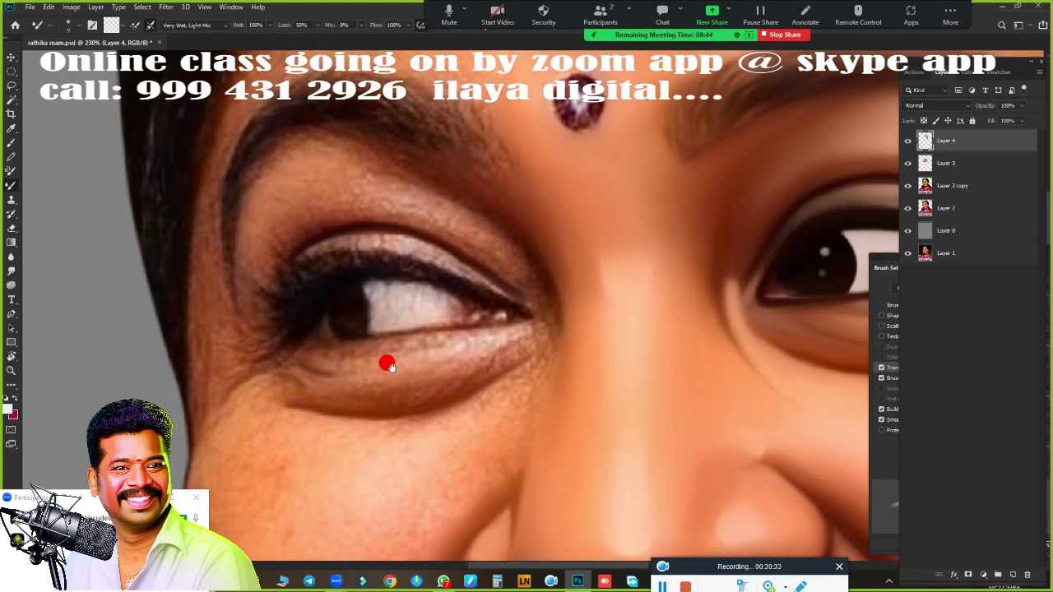
mouse_move(249, 189)
left_mouse_down()
mouse_move(475, 227)
mouse_move(520, 276)
left_mouse_up()
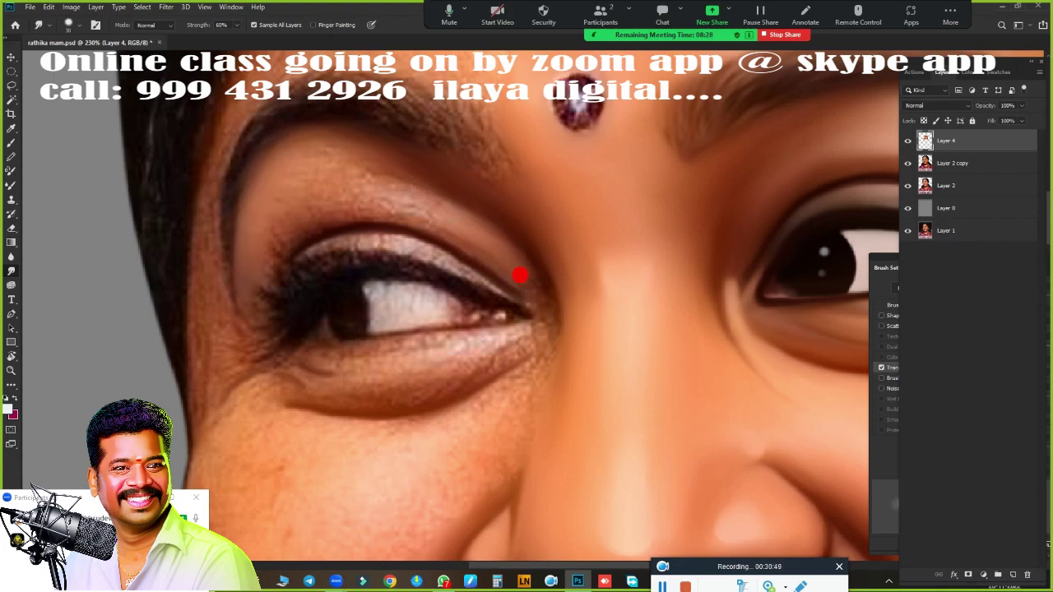
mouse_move(548, 359)
left_mouse_down()
mouse_move(533, 365)
mouse_move(552, 335)
mouse_move(537, 398)
left_mouse_up()
mouse_move(265, 267)
left_mouse_down()
mouse_move(254, 310)
mouse_move(282, 238)
mouse_move(329, 216)
mouse_move(450, 225)
mouse_move(386, 214)
mouse_move(302, 235)
mouse_move(315, 217)
mouse_move(263, 217)
mouse_move(284, 152)
mouse_move(436, 177)
mouse_move(416, 195)
mouse_move(455, 226)
mouse_move(301, 150)
mouse_move(469, 233)
mouse_move(383, 157)
mouse_move(290, 215)
mouse_move(353, 169)
mouse_move(283, 194)
mouse_move(384, 203)
mouse_move(290, 217)
mouse_move(400, 257)
mouse_move(360, 215)
mouse_move(425, 163)
mouse_move(276, 179)
left_mouse_up()
At 80% smudge strength, soften the brow, lid crease and under-eye lid
key("8")
mouse_move(275, 179)
left_mouse_down()
mouse_move(470, 244)
mouse_move(242, 335)
left_mouse_up()
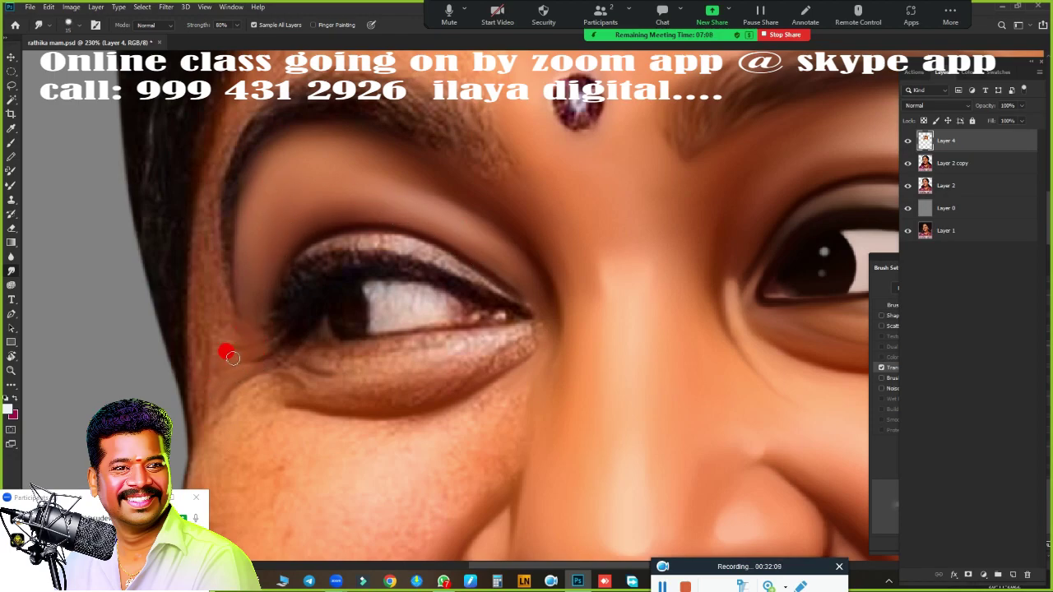
scroll(319, 414, "down", 3)
mouse_move(445, 261)
left_mouse_down()
mouse_move(232, 241)
mouse_move(232, 192)
mouse_move(255, 225)
mouse_move(273, 205)
left_mouse_up()
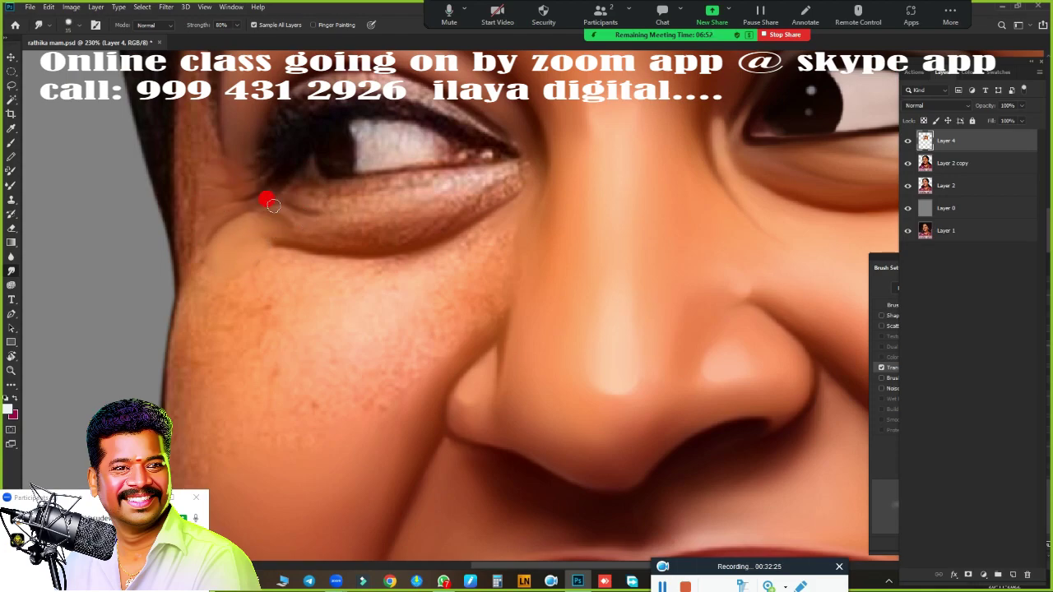
mouse_move(354, 218)
left_mouse_down()
mouse_move(475, 181)
mouse_move(517, 150)
mouse_move(510, 169)
mouse_move(408, 224)
left_mouse_up()
mouse_move(355, 249)
left_mouse_down()
mouse_move(479, 194)
mouse_move(417, 235)
left_mouse_up()
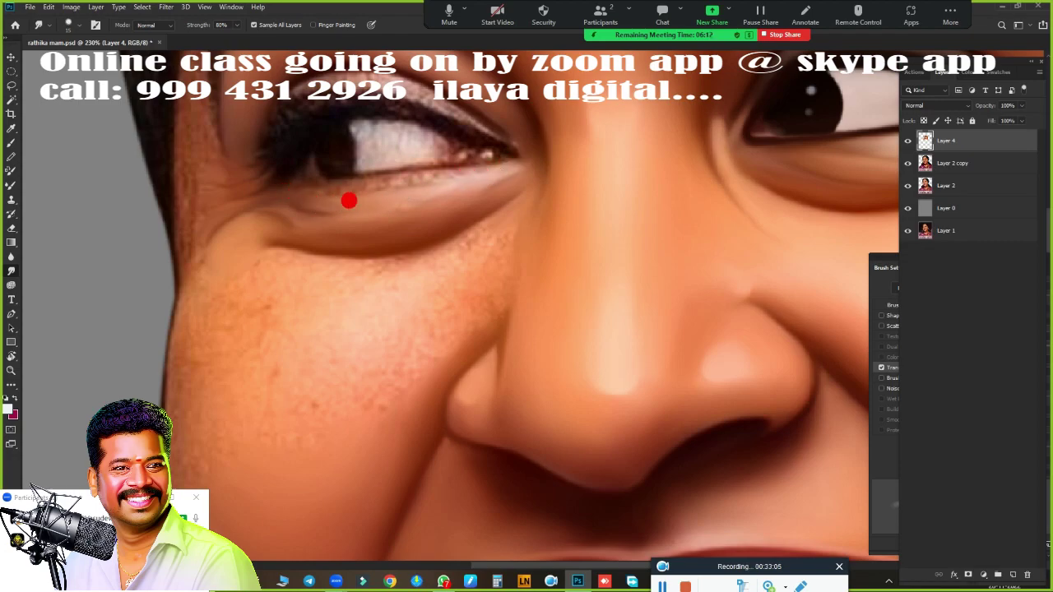
Smooth the lower eyelid into the cheek, then the upper lash line and inner corner
left_click_drag(285, 183, 393, 179)
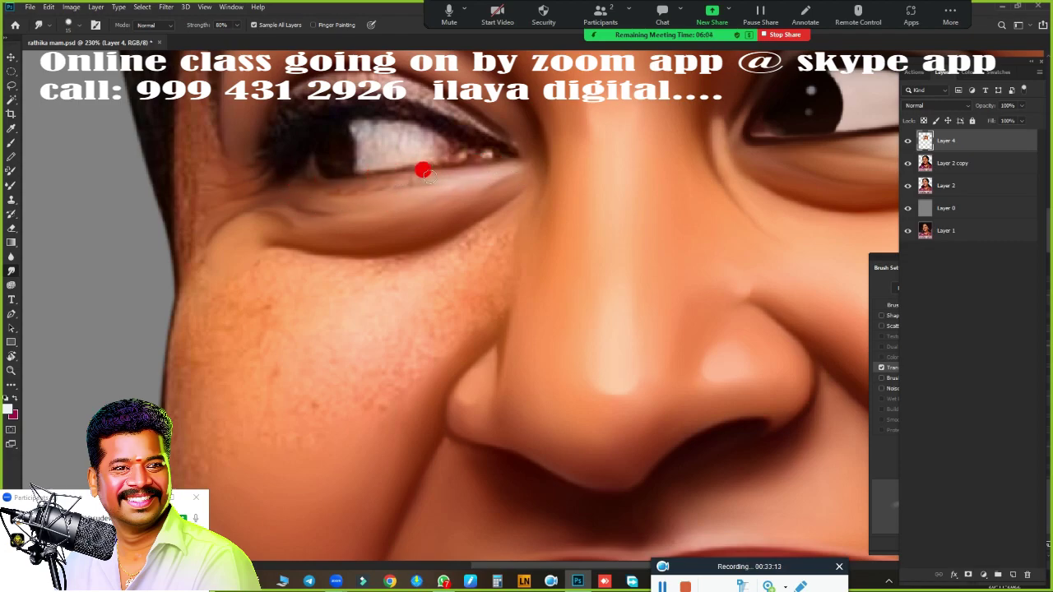
left_click_drag(306, 301, 287, 262)
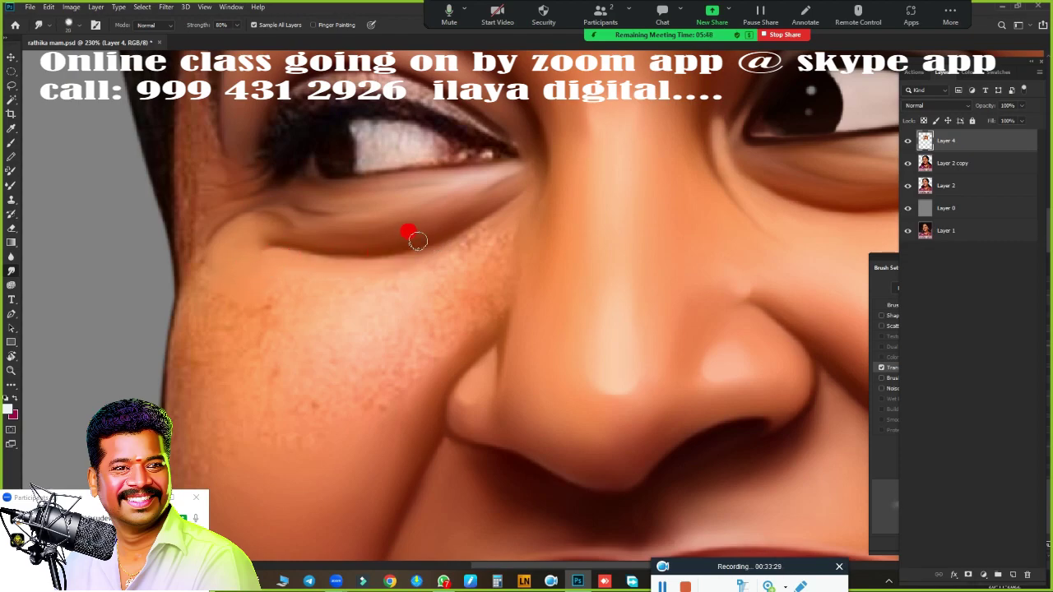
mouse_move(417, 241)
left_mouse_down()
mouse_move(252, 305)
mouse_move(298, 299)
mouse_move(294, 375)
mouse_move(329, 412)
mouse_move(341, 387)
mouse_move(498, 254)
mouse_move(496, 272)
mouse_move(554, 181)
mouse_move(463, 317)
mouse_move(406, 354)
mouse_move(442, 299)
mouse_move(477, 287)
mouse_move(371, 291)
mouse_move(455, 242)
mouse_move(329, 283)
mouse_move(378, 310)
mouse_move(515, 282)
left_mouse_up()
scroll(433, 305, "up", 3)
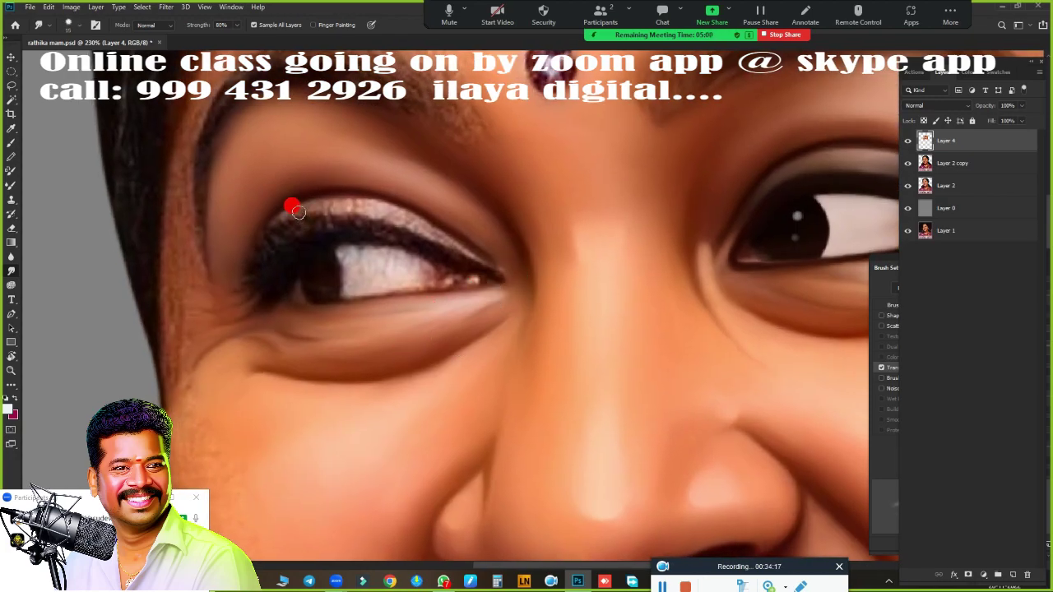
mouse_move(298, 213)
left_mouse_down()
mouse_move(375, 207)
mouse_move(438, 236)
left_mouse_up()
left_click_drag(328, 208, 256, 232)
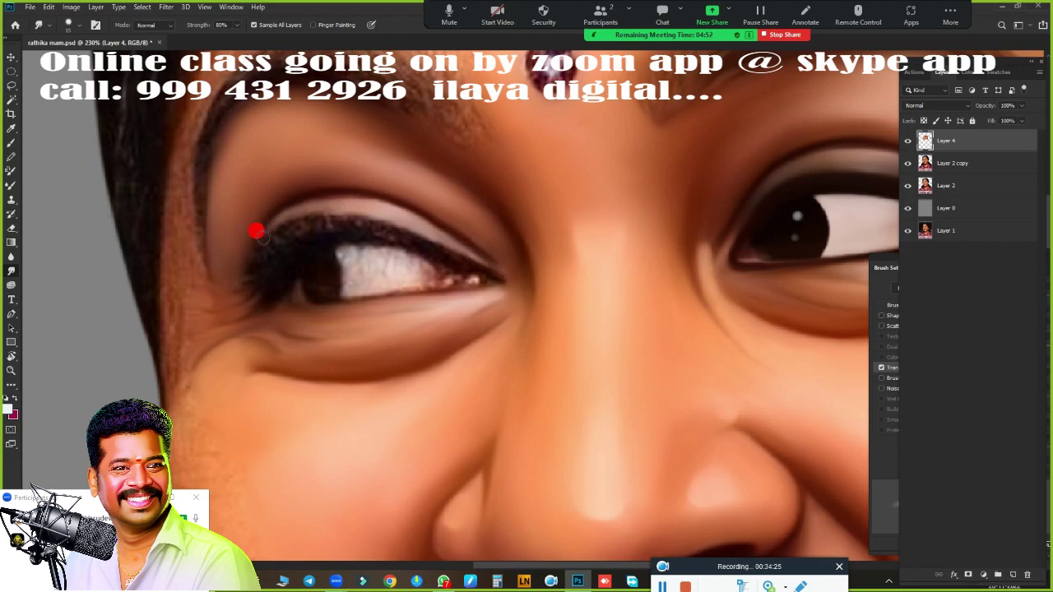
mouse_move(225, 291)
left_mouse_down()
mouse_move(348, 216)
mouse_move(254, 245)
left_mouse_up()
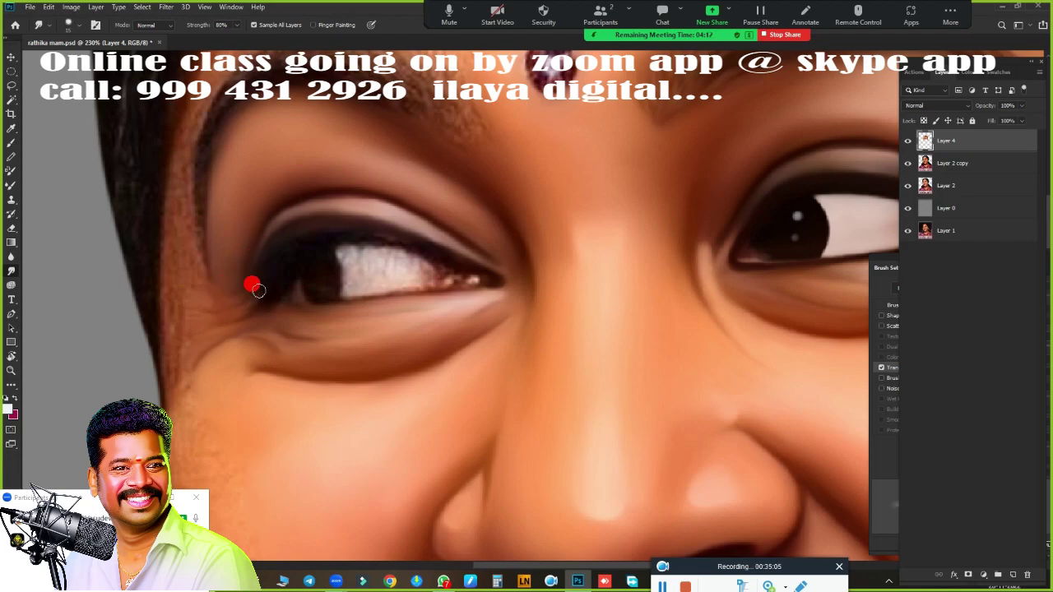
Blend the left eye's lower corner and upper lid with the Mixer Brush, then marquee a circle around the iris
scroll(526, 313, "up", 2)
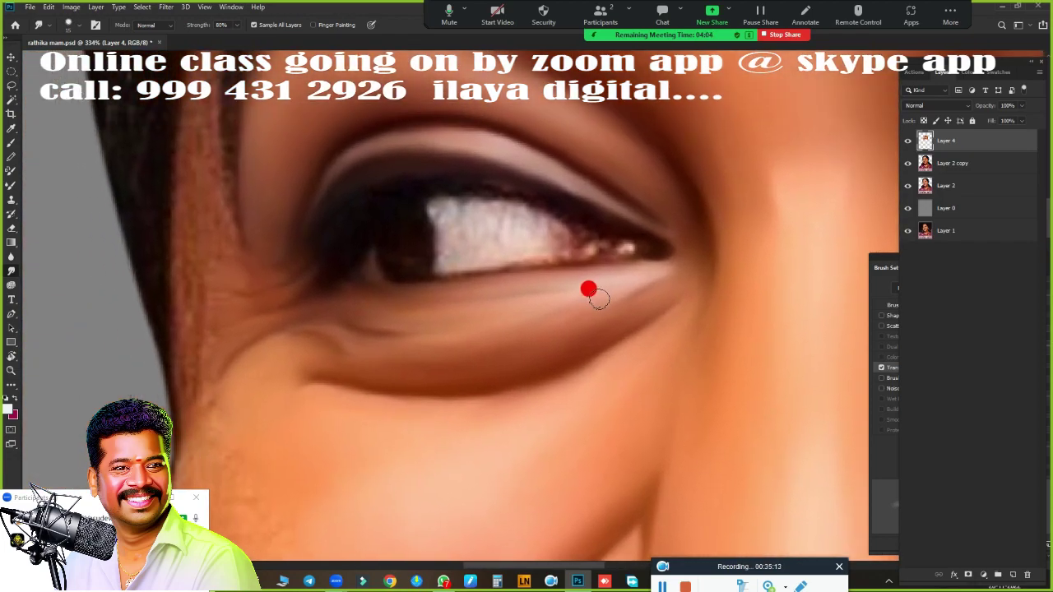
key("b")
mouse_move(362, 277)
left_mouse_down()
mouse_move(342, 275)
mouse_move(647, 244)
mouse_move(466, 273)
mouse_move(497, 273)
left_mouse_up()
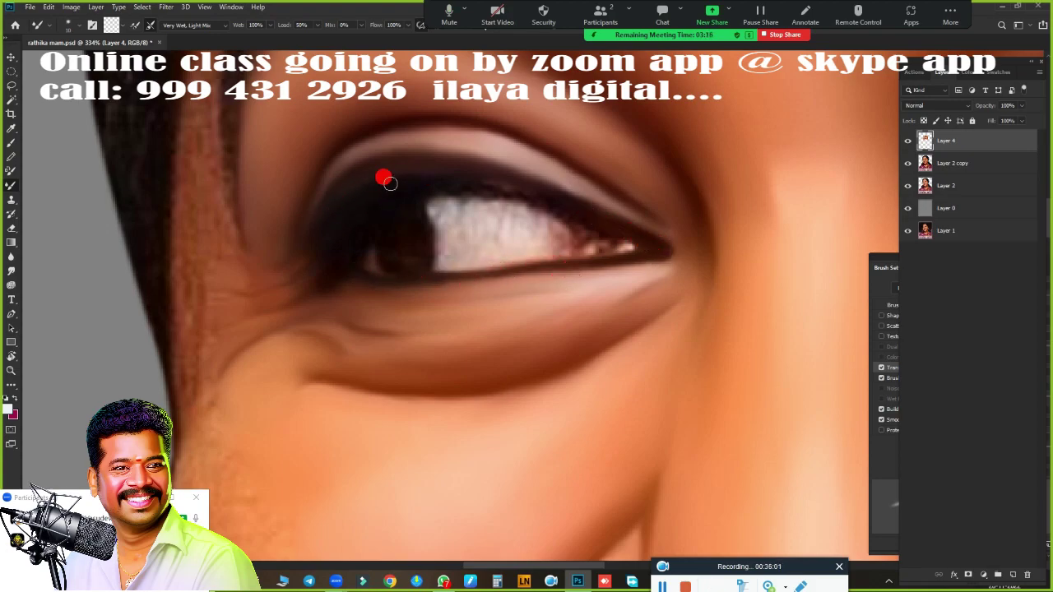
mouse_move(390, 183)
left_mouse_down()
mouse_move(462, 181)
mouse_move(597, 221)
left_mouse_up()
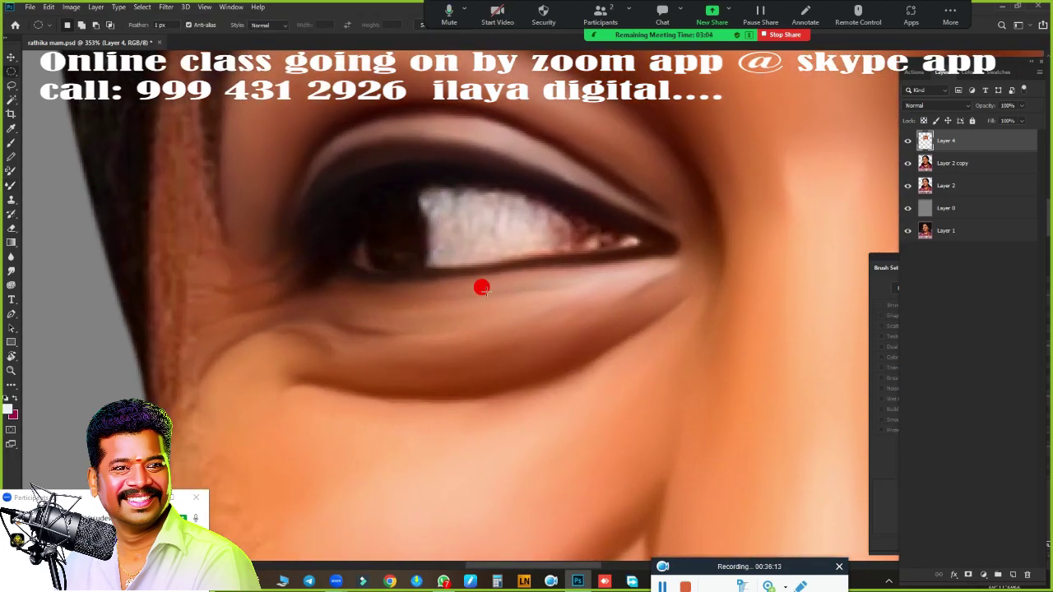
key("m")
mouse_move(415, 303)
left_mouse_down()
mouse_move(393, 296)
mouse_move(425, 333)
left_mouse_up()
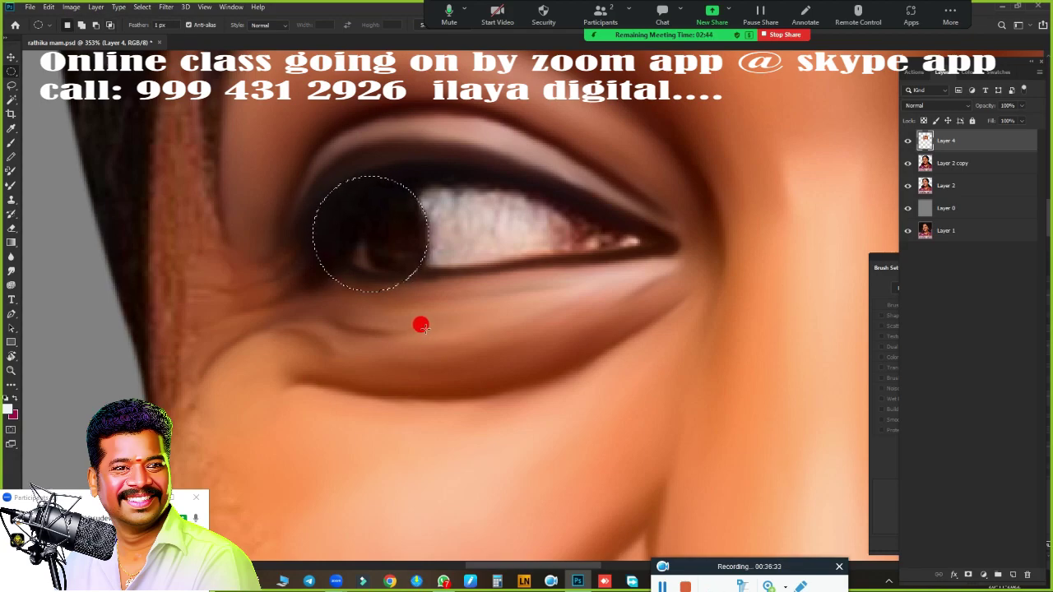
Smudge the iris edge inside the circular selection into a solid dark curve
key("r")
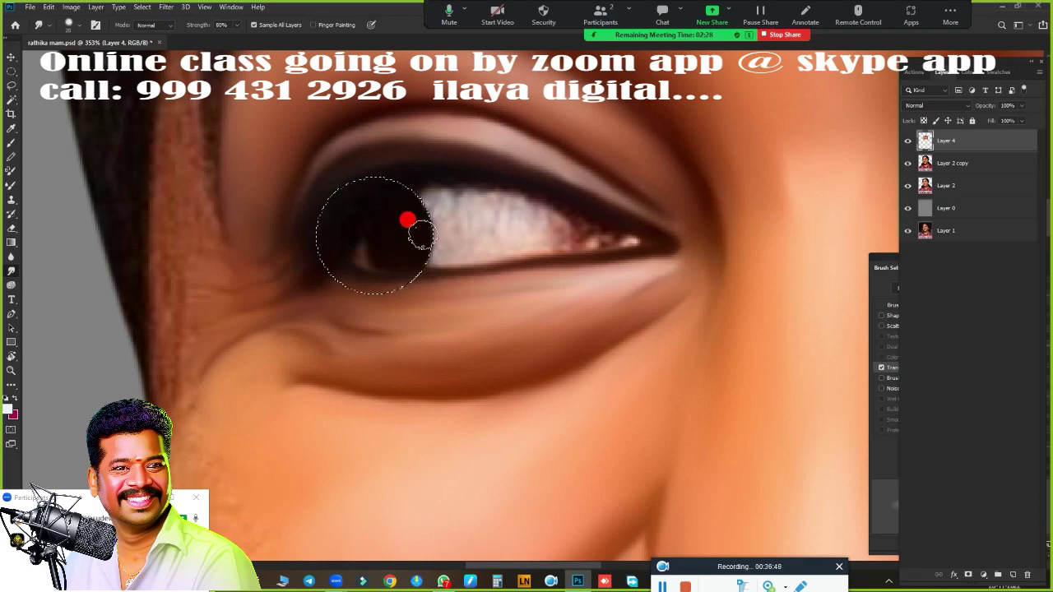
mouse_move(407, 220)
left_mouse_down()
mouse_move(420, 186)
mouse_move(458, 192)
mouse_move(437, 219)
mouse_move(444, 235)
mouse_move(425, 235)
left_mouse_up()
key("m")
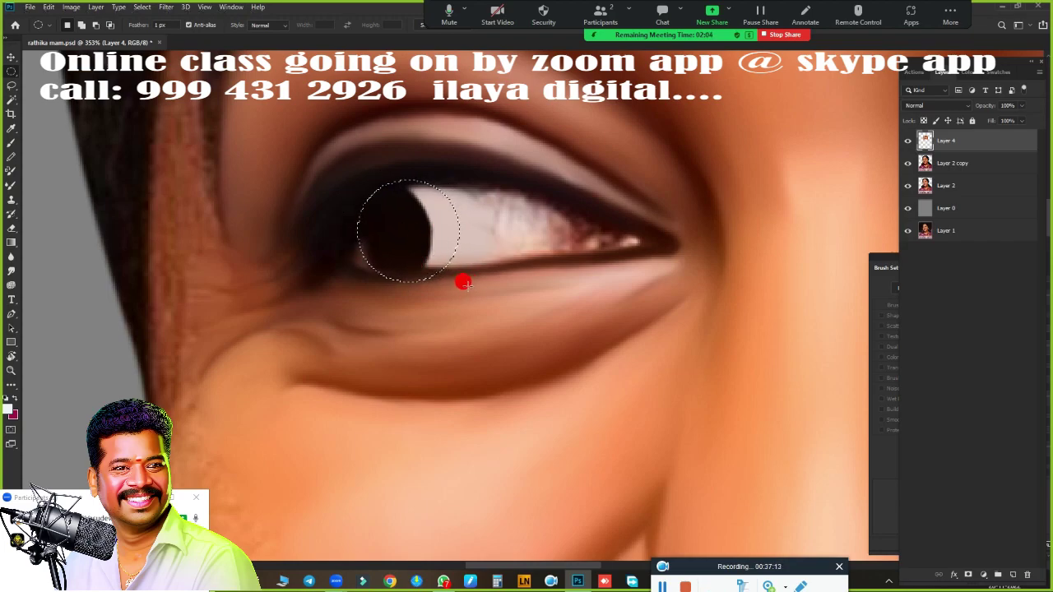
key("r")
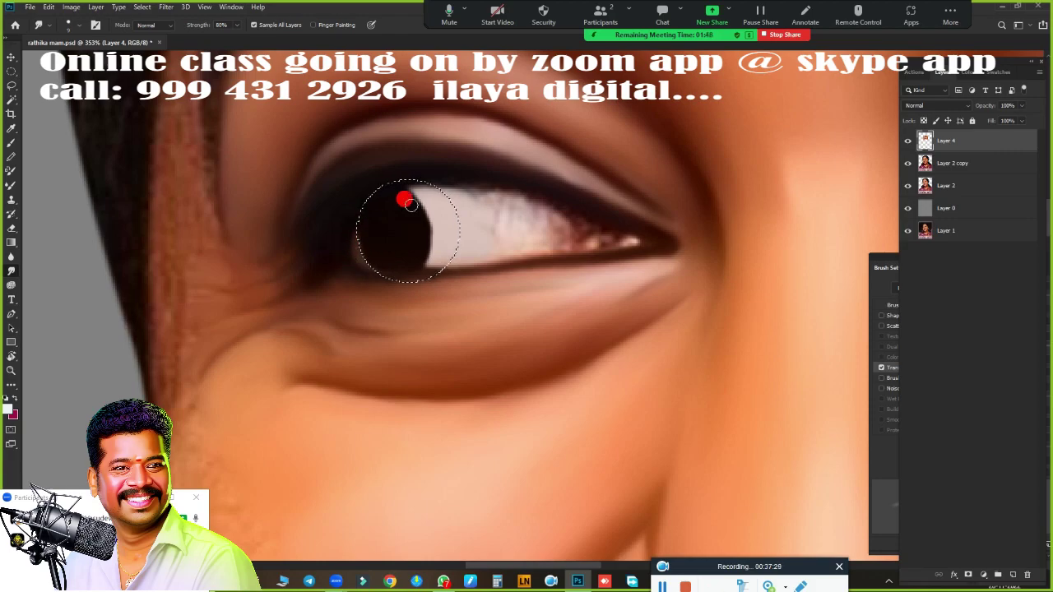
scroll(410, 204, "down", 3)
scroll(400, 321, "down", 2)
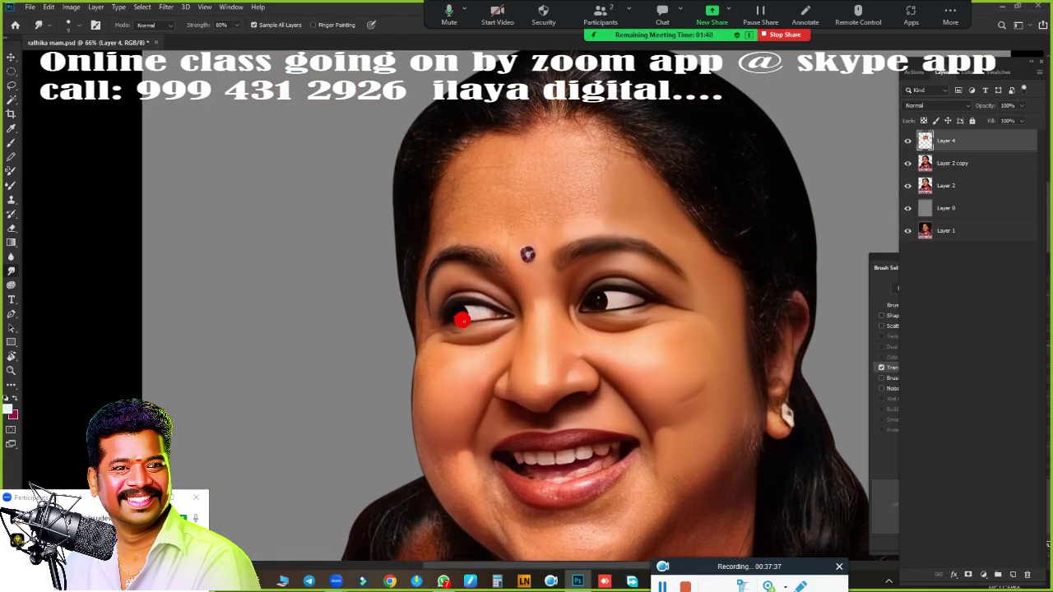
scroll(462, 320, "up", 4)
scroll(376, 282, "down", 2)
scroll(527, 272, "up", 2)
Redraw the circular marquee around the iris and pupil for further smudging
key("m")
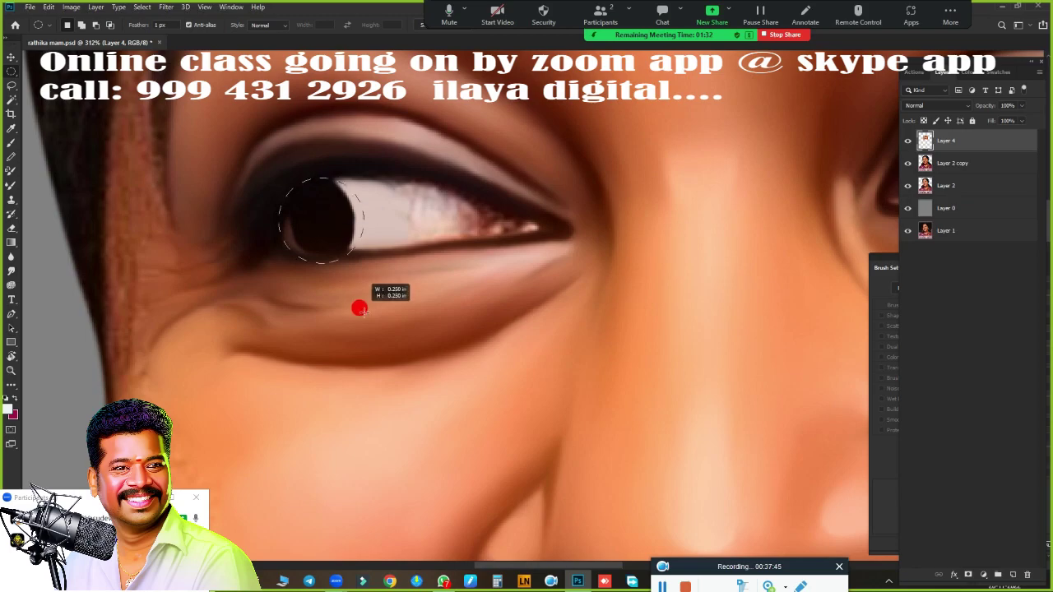
left_click_drag(360, 310, 365, 304)
key("r")
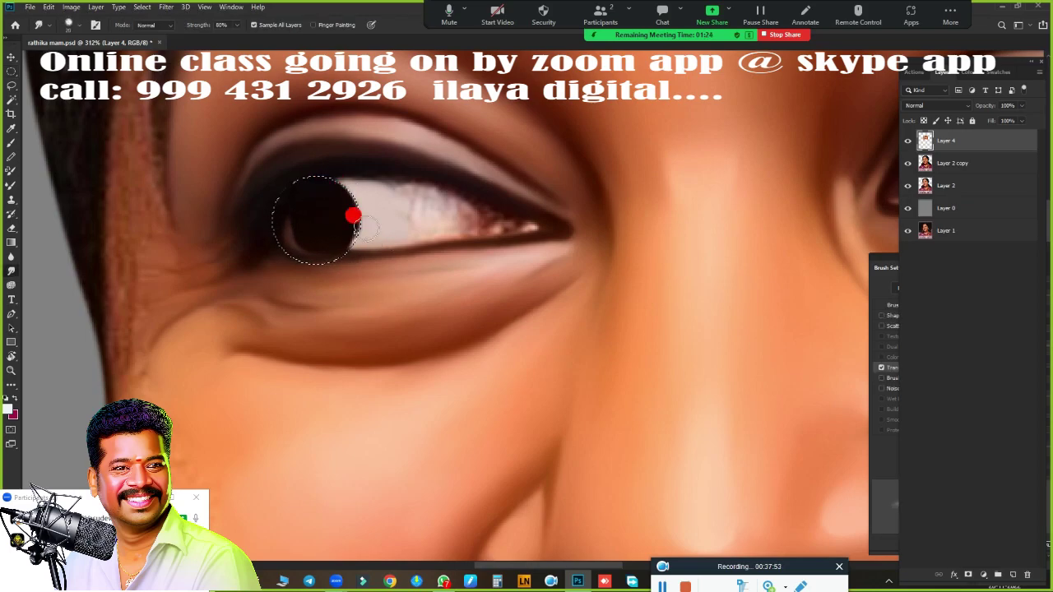
scroll(345, 341, "down", 3)
scroll(411, 367, "up", 3)
key("m")
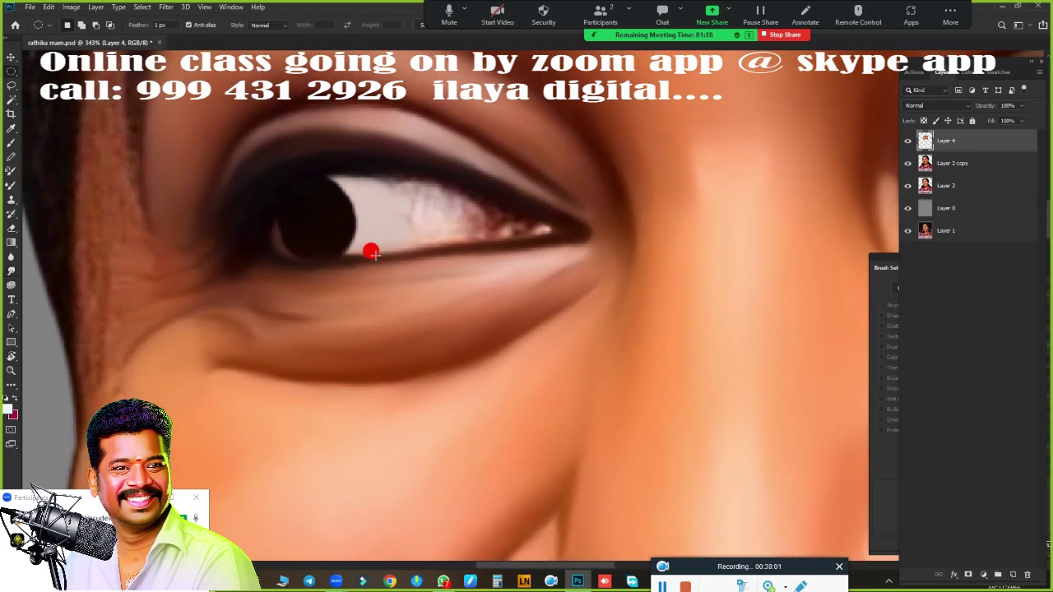
left_click_drag(369, 250, 369, 305)
key("r")
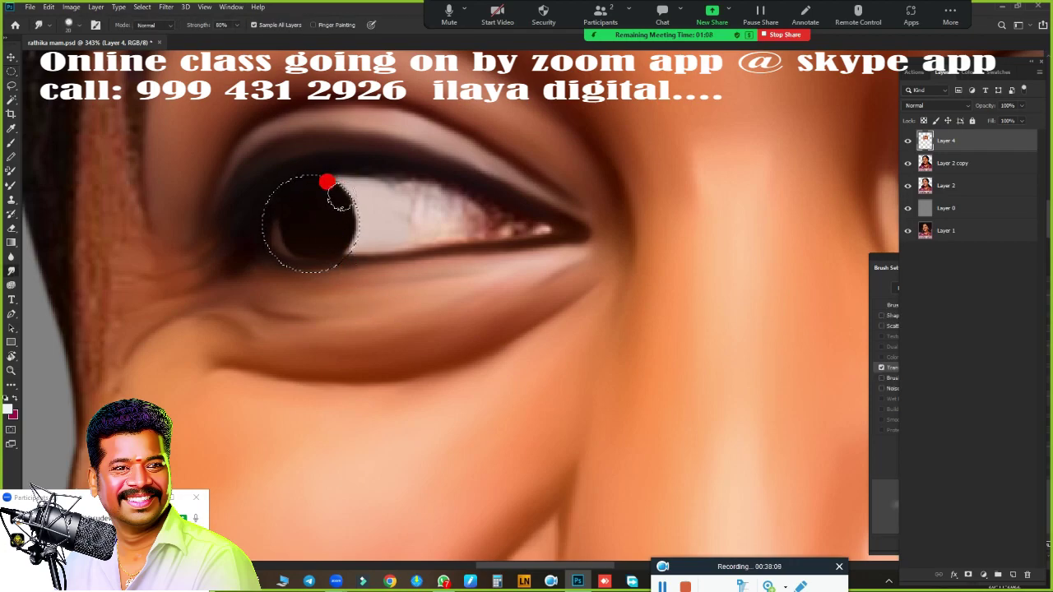
Deselect, then smooth the pupil's lower-left edge and the eye white texture
key("ctrl+d")
scroll(305, 340, "down", 3)
scroll(564, 263, "up", 3)
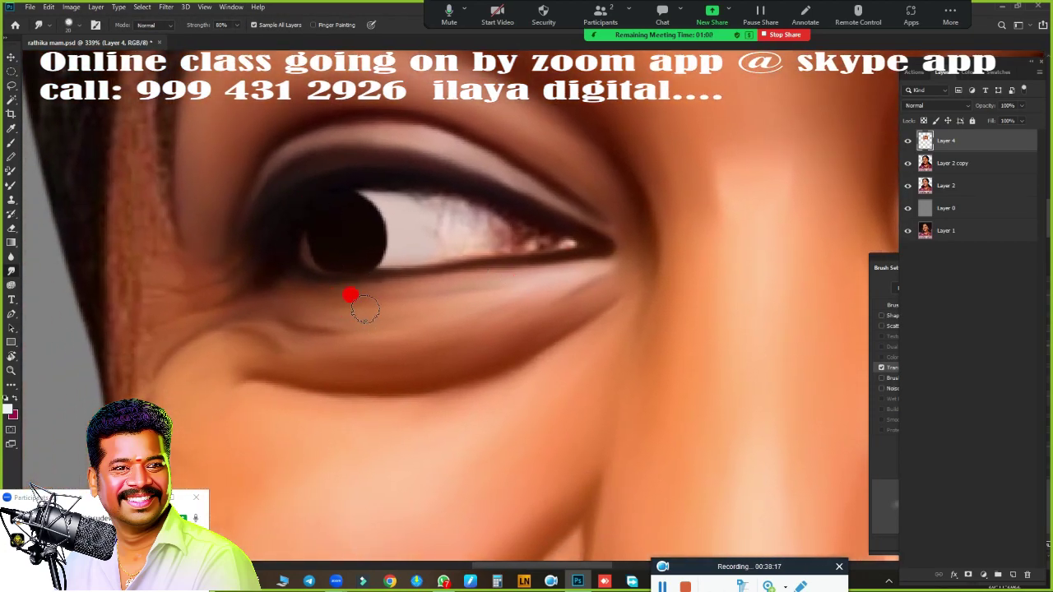
left_click_drag(314, 225, 319, 248)
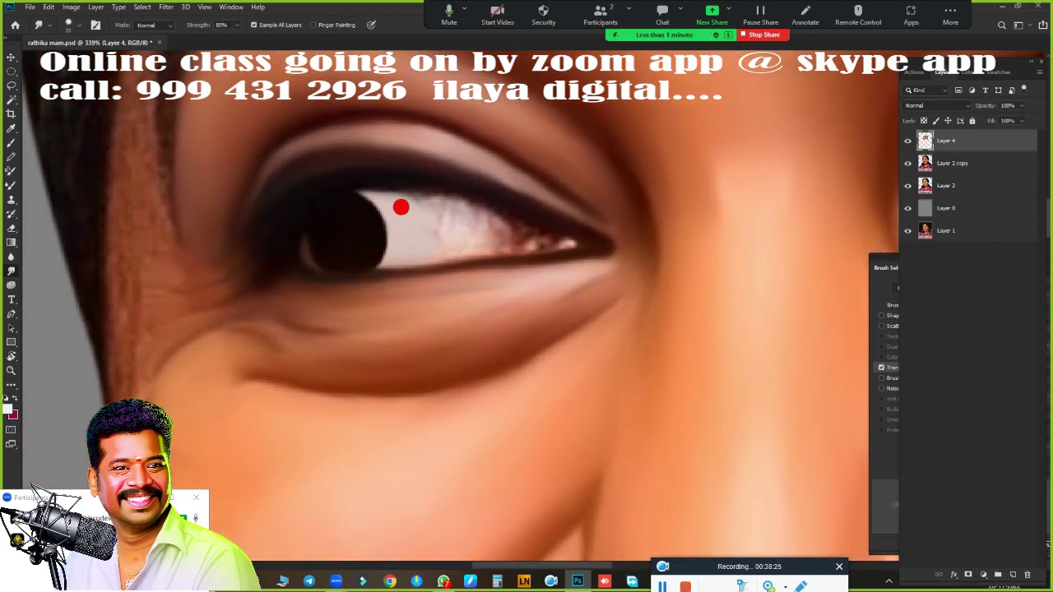
mouse_move(400, 207)
left_mouse_down()
mouse_move(435, 214)
mouse_move(416, 228)
mouse_move(420, 193)
mouse_move(474, 209)
mouse_move(390, 172)
mouse_move(478, 191)
left_mouse_up()
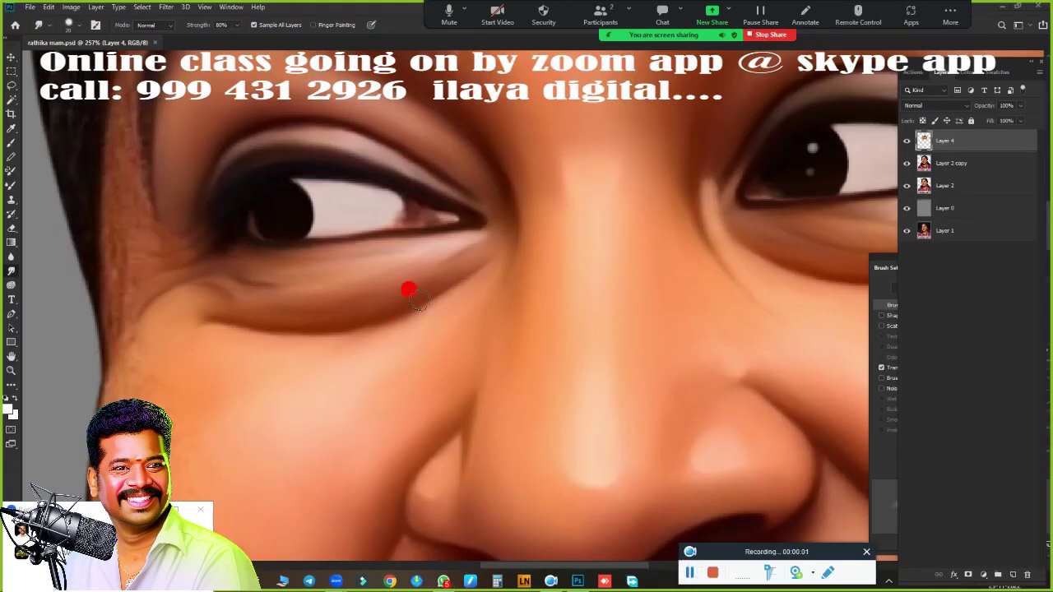
Hide Layer 4 to compare with the original and begin a curved path along the eye
left_click(906, 141)
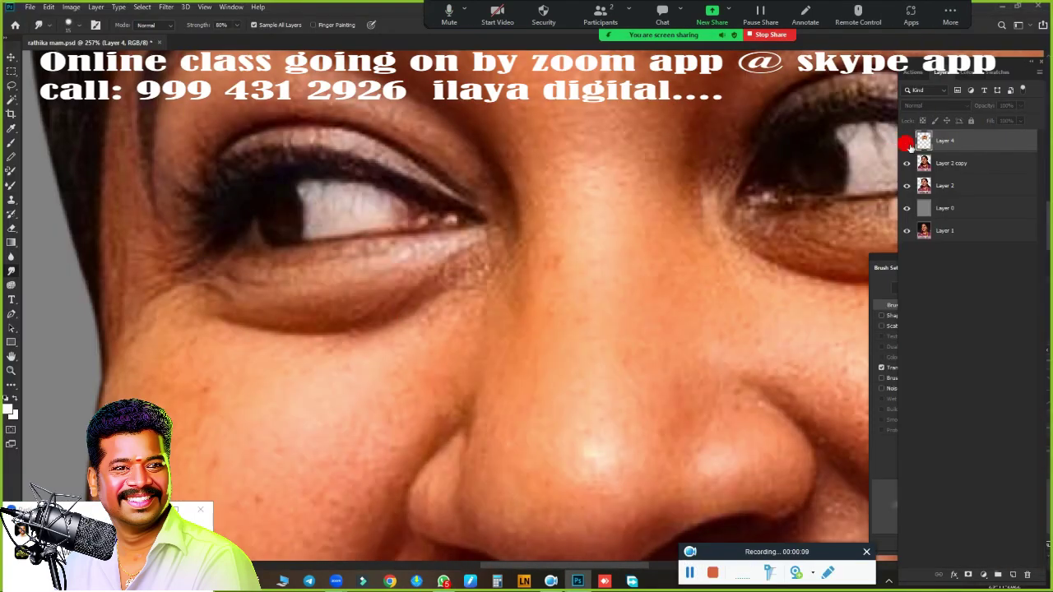
key("p")
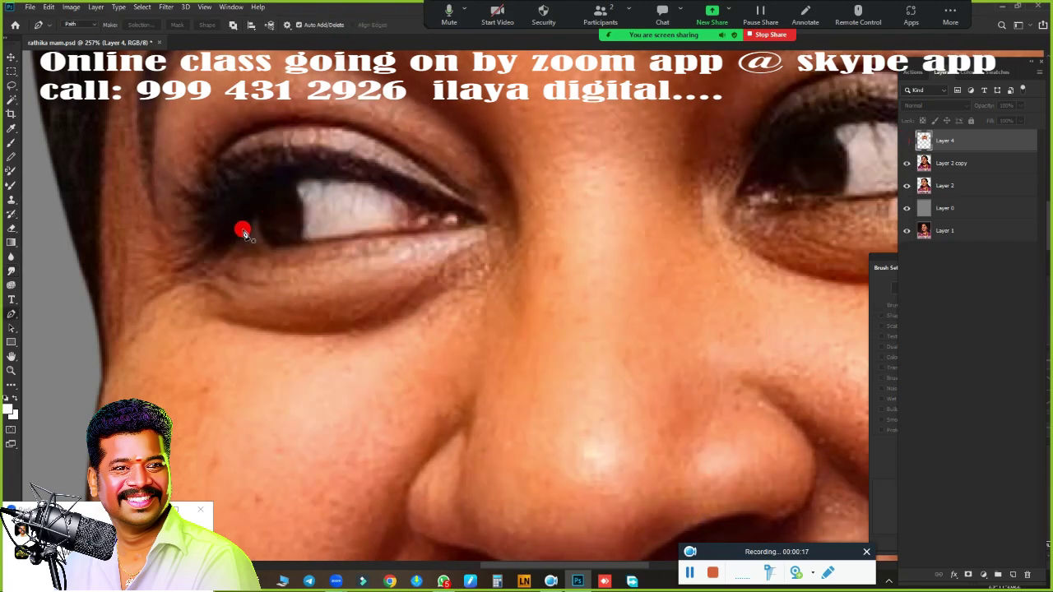
mouse_move(408, 203)
left_mouse_down()
mouse_move(567, 271)
mouse_move(555, 274)
left_mouse_up()
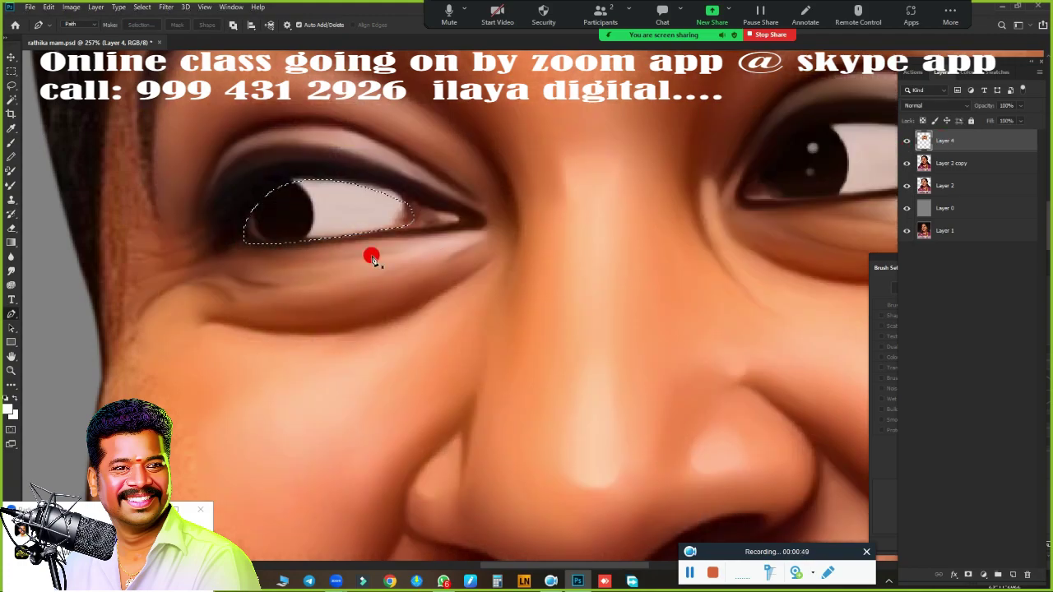
scroll(372, 259, "up", 3)
Smudge the iris lower edge, pink corner shading, lash line and eye white smooth
key("r")
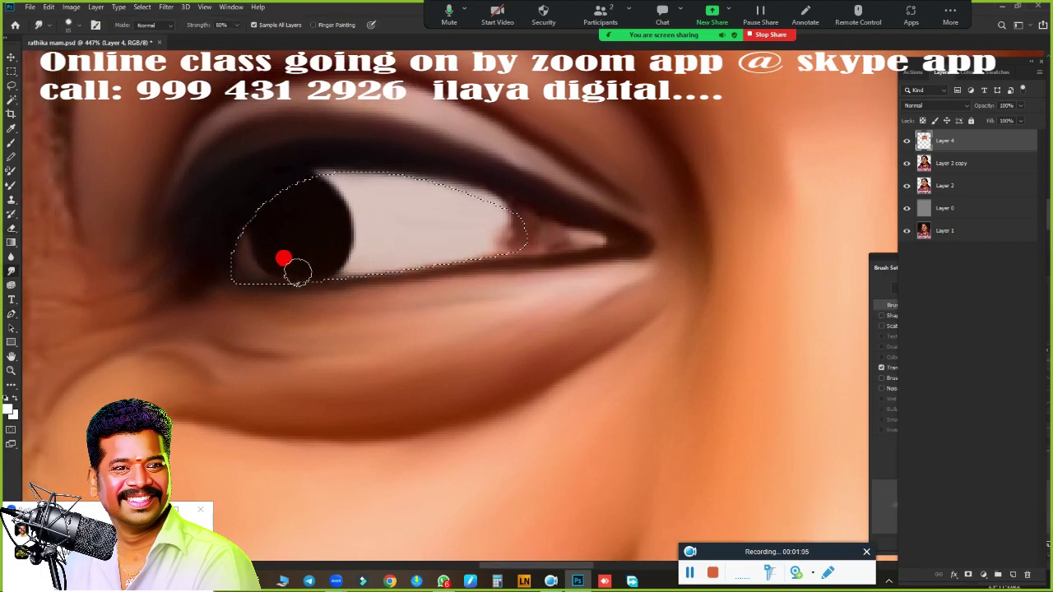
left_click_drag(298, 282, 309, 250)
mouse_move(477, 217)
left_mouse_down()
mouse_move(496, 230)
mouse_move(501, 189)
left_mouse_up()
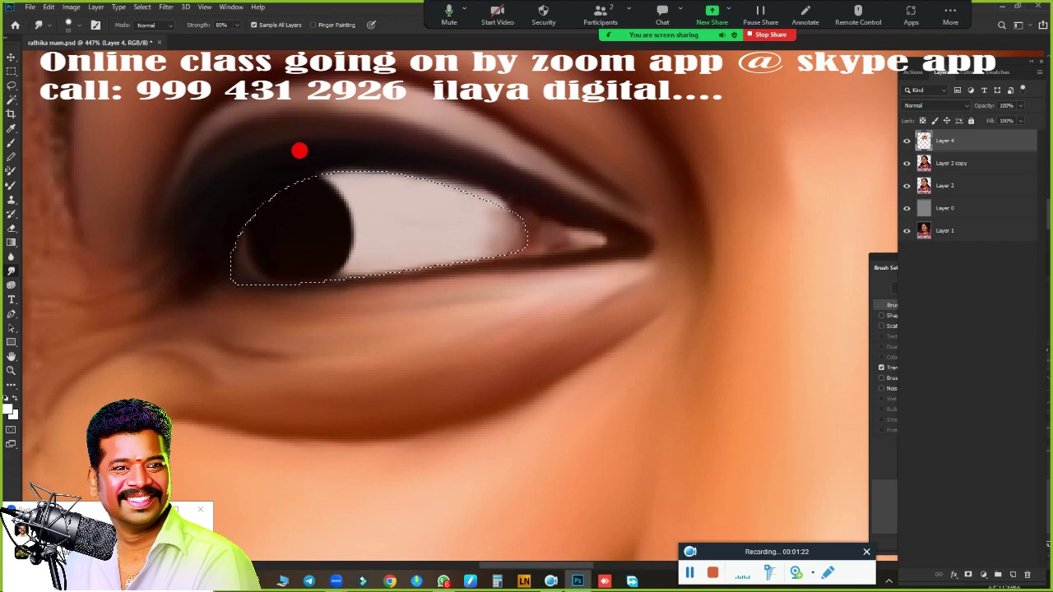
key("b")
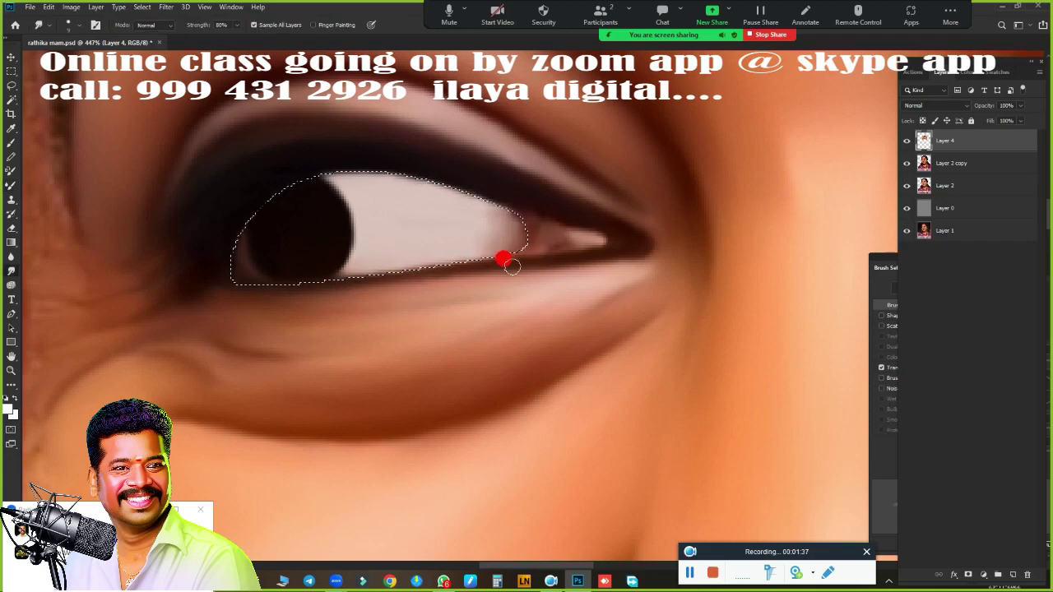
key("r")
scroll(390, 329, "down", 3)
scroll(481, 207, "up", 3)
left_click_drag(480, 207, 505, 199)
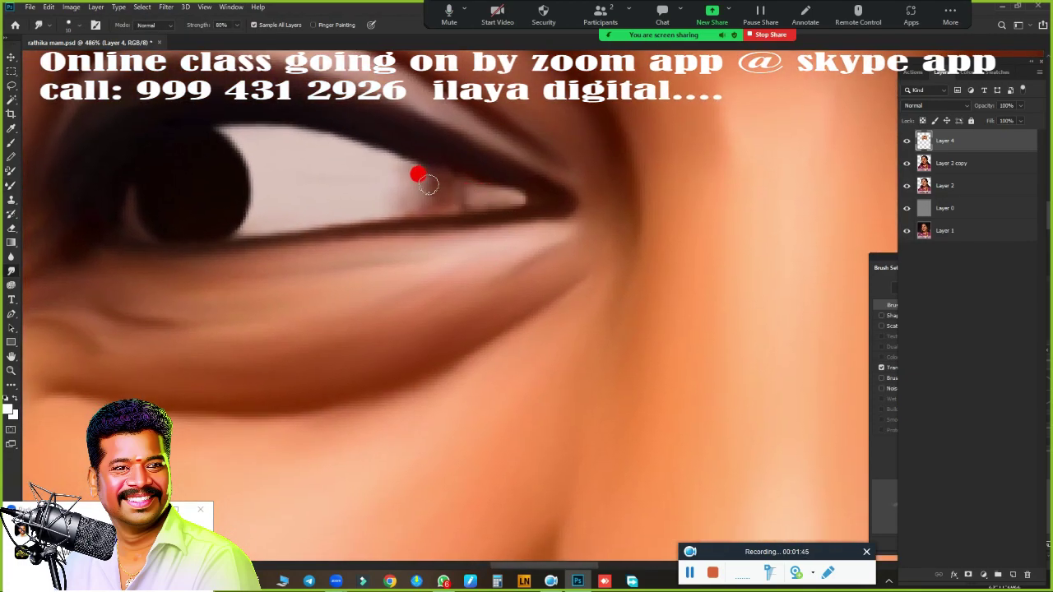
mouse_move(418, 194)
left_mouse_down()
mouse_move(381, 200)
mouse_move(345, 162)
mouse_move(376, 164)
mouse_move(377, 191)
mouse_move(317, 189)
left_mouse_up()
scroll(318, 189, "down", 5)
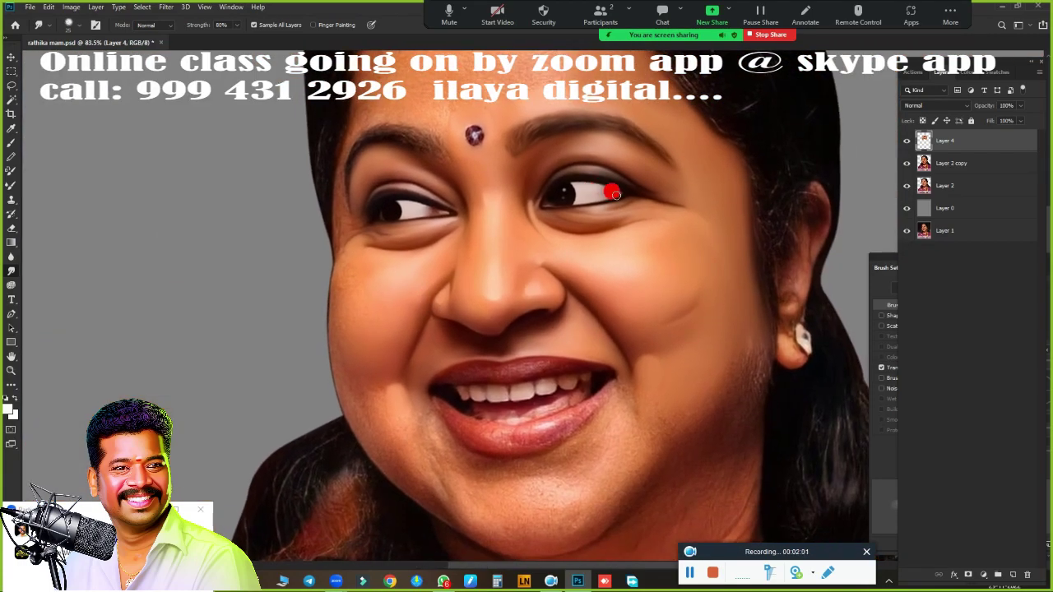
Copy the pupil highlight to a new layer and position it on the other eye
key("l")
key("ctrl+j")
key("ctrl+t")
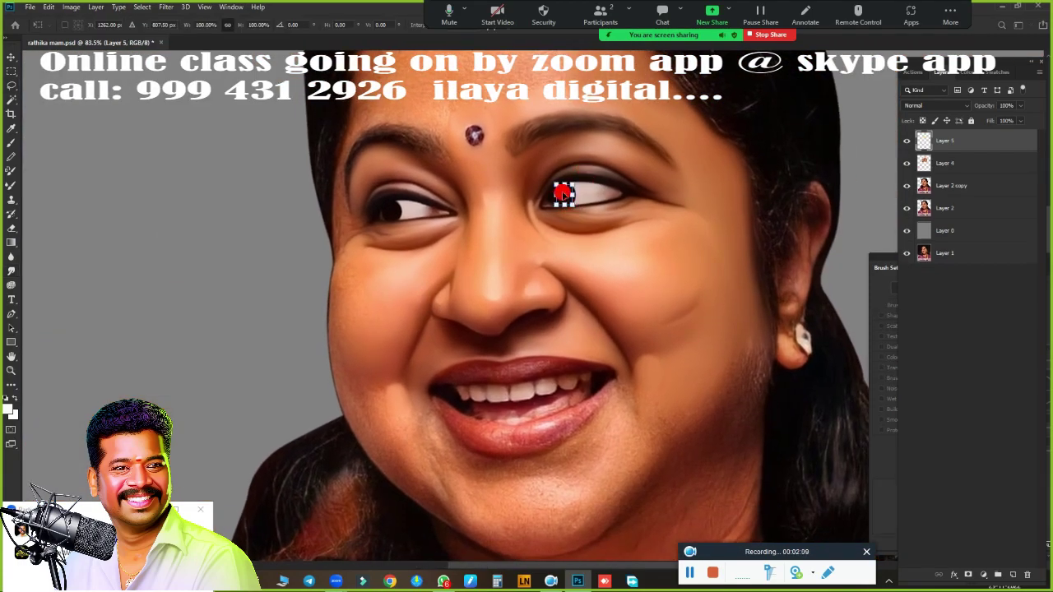
left_click_drag(564, 191, 383, 207)
scroll(490, 247, "up", 5)
key("Up")
key("Up")
key("Up")
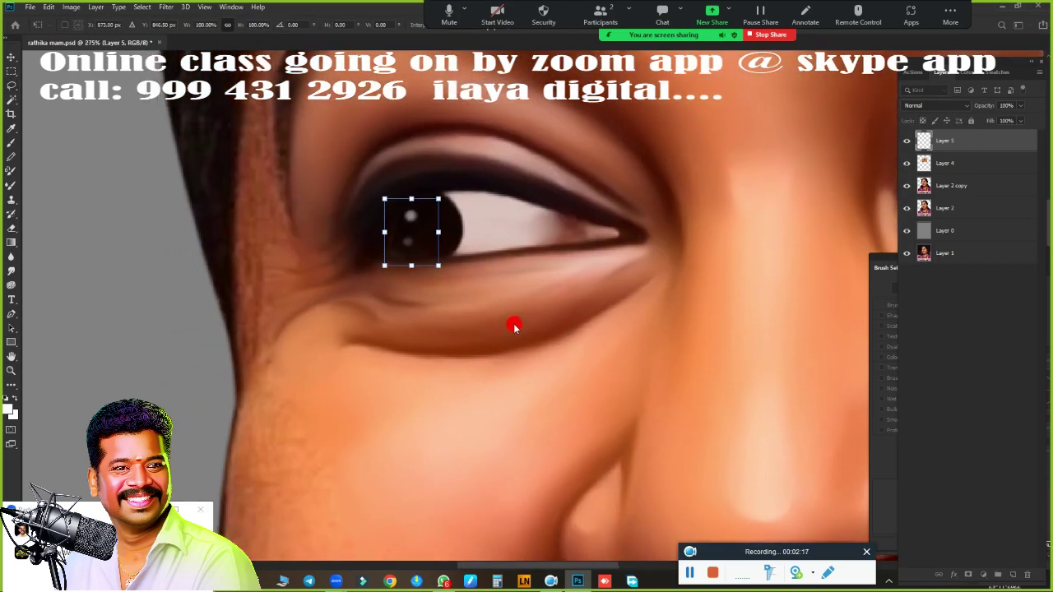
key("Right")
key("Right")
key("Right")
key("Right")
key("Right")
key("Right")
key("Right")
key("Right")
key("Return")
scroll(513, 325, "down", 3)
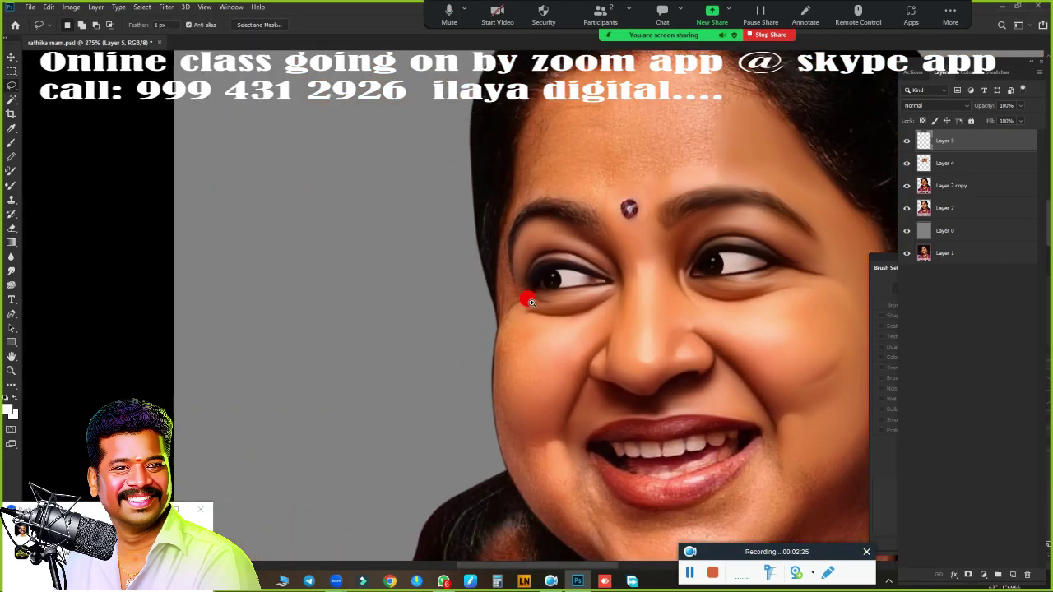
scroll(526, 298, "up", 2)
Merge the highlight layer down, then smudge the chin, jaw edge and cheek outline
key("ctrl+e")
scroll(318, 357, "down", 1)
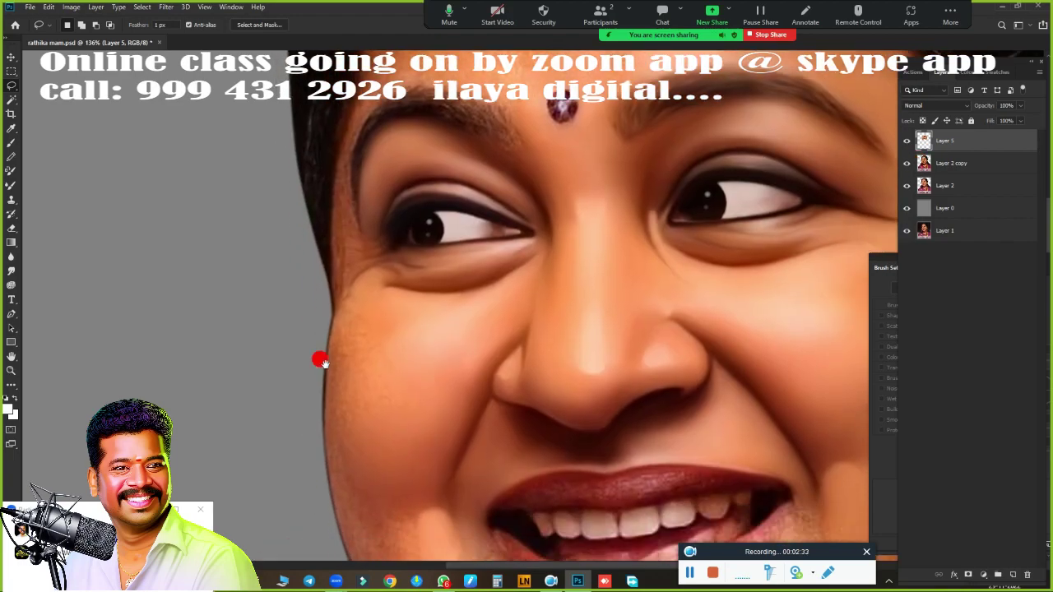
left_click_drag(318, 357, 356, 247)
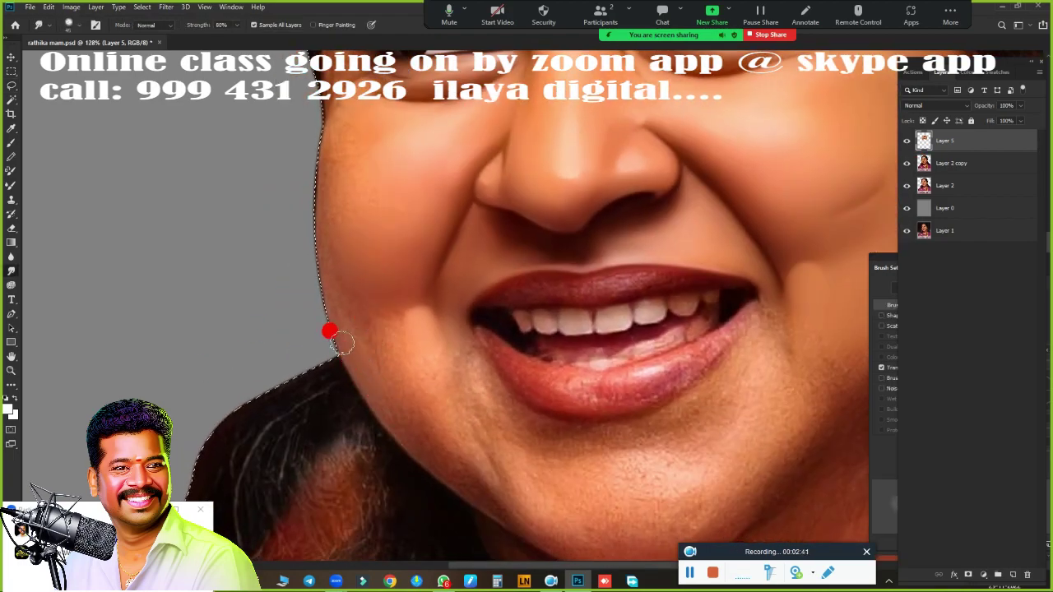
left_click(897, 367)
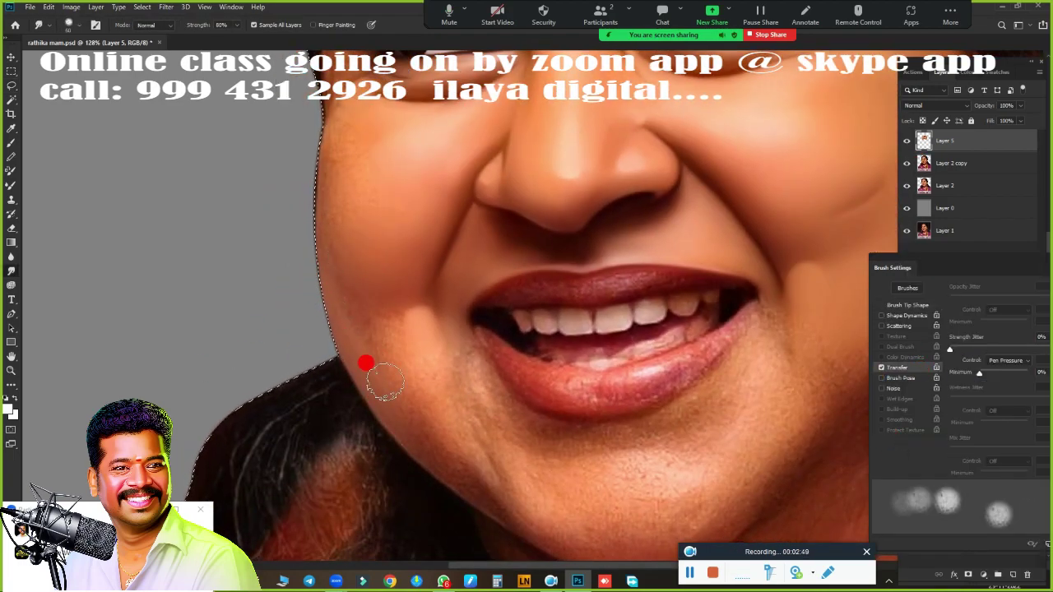
mouse_move(373, 340)
left_mouse_down()
mouse_move(371, 392)
mouse_move(463, 441)
mouse_move(423, 360)
mouse_move(458, 454)
mouse_move(357, 277)
mouse_move(321, 287)
left_mouse_up()
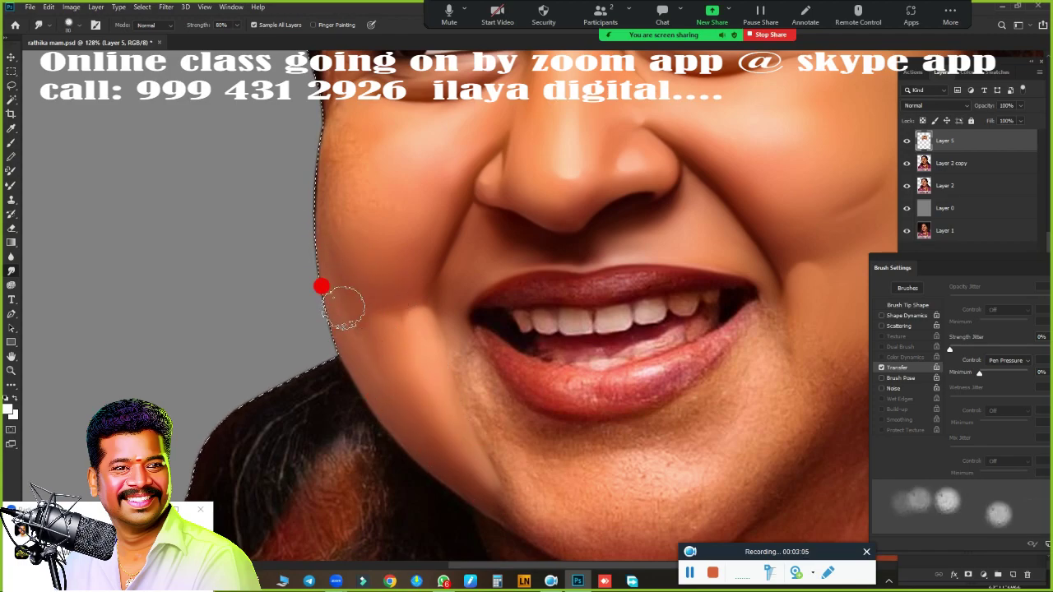
mouse_move(383, 336)
left_mouse_down()
mouse_move(318, 146)
mouse_move(387, 118)
mouse_move(284, 179)
left_mouse_up()
scroll(291, 131, "up", 5)
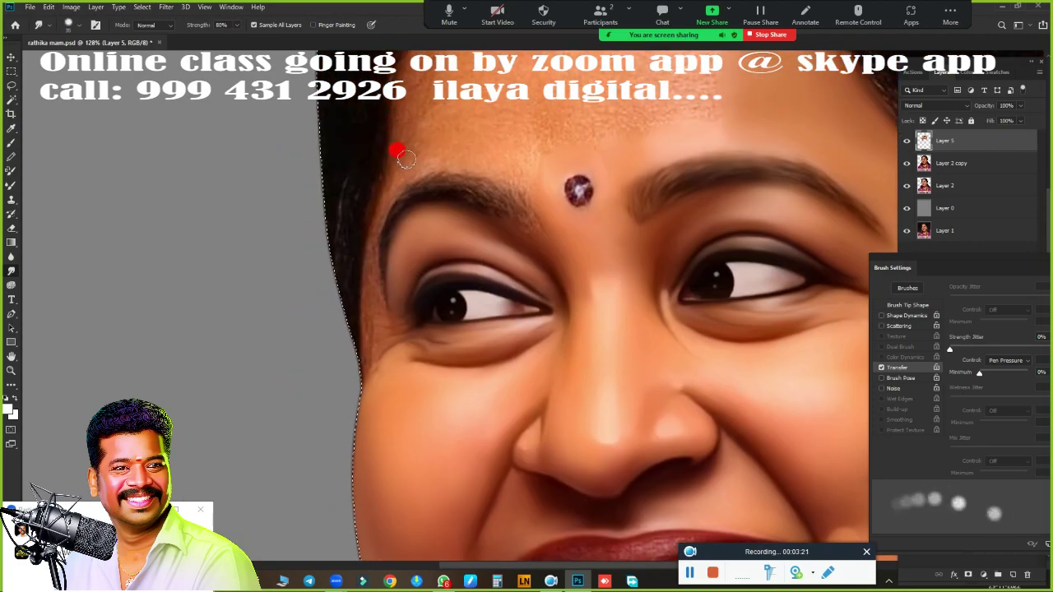
mouse_move(373, 239)
left_mouse_down()
mouse_move(362, 370)
mouse_move(376, 277)
mouse_move(379, 317)
mouse_move(364, 296)
left_mouse_up()
mouse_move(358, 367)
left_mouse_down()
mouse_move(317, 436)
mouse_move(404, 341)
mouse_move(357, 364)
mouse_move(341, 453)
mouse_move(404, 106)
mouse_move(372, 201)
left_mouse_up()
Smooth the brow and forehead skin, then soften the eyebrow along its length
scroll(368, 376, "up", 3)
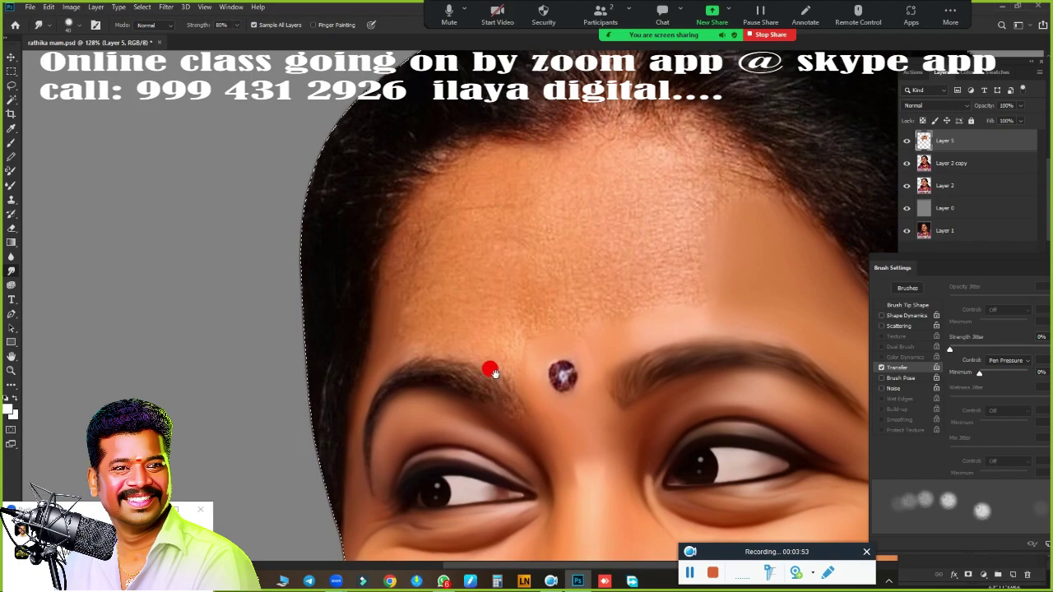
mouse_move(489, 369)
left_mouse_down()
mouse_move(433, 318)
mouse_move(397, 335)
left_mouse_up()
mouse_move(489, 359)
left_mouse_down()
mouse_move(434, 245)
mouse_move(529, 176)
mouse_move(445, 302)
mouse_move(502, 333)
mouse_move(445, 186)
mouse_move(399, 312)
mouse_move(415, 306)
mouse_move(409, 290)
mouse_move(470, 169)
mouse_move(463, 242)
mouse_move(623, 189)
mouse_move(615, 148)
mouse_move(700, 158)
mouse_move(716, 172)
mouse_move(716, 152)
mouse_move(646, 216)
mouse_move(682, 235)
mouse_move(623, 247)
mouse_move(535, 314)
mouse_move(629, 179)
left_mouse_up()
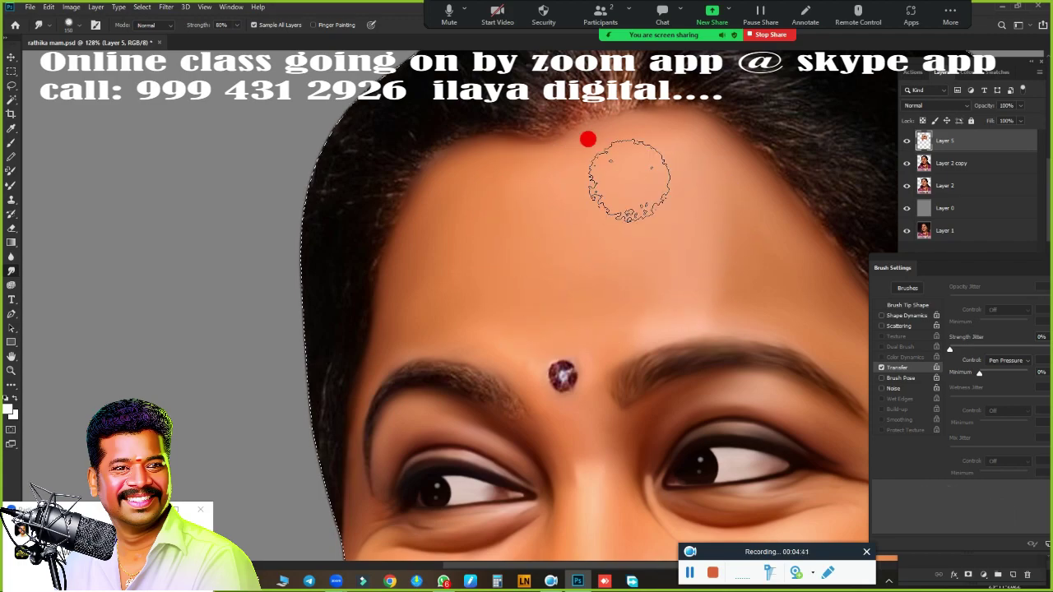
scroll(526, 164, "down", 2)
mouse_move(479, 176)
left_mouse_down()
mouse_move(457, 200)
mouse_move(600, 178)
left_mouse_up()
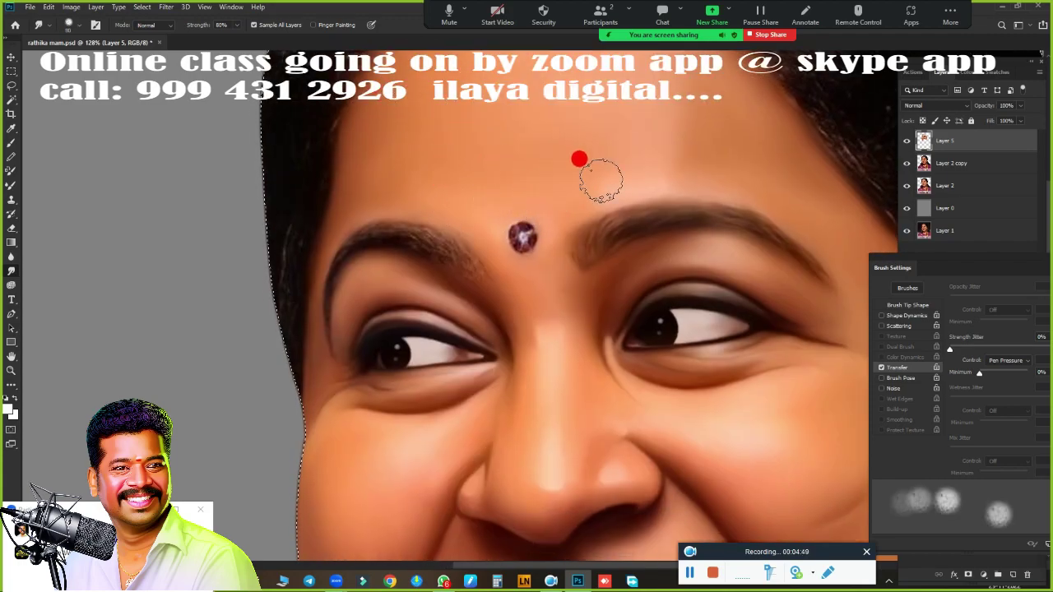
key("ctrl+plus")
mouse_move(249, 268)
left_mouse_down()
mouse_move(247, 341)
mouse_move(263, 228)
mouse_move(348, 190)
left_mouse_up()
mouse_move(411, 186)
left_mouse_down()
mouse_move(425, 186)
mouse_move(430, 209)
mouse_move(274, 233)
mouse_move(247, 331)
mouse_move(535, 277)
mouse_move(577, 197)
mouse_move(578, 209)
left_mouse_up()
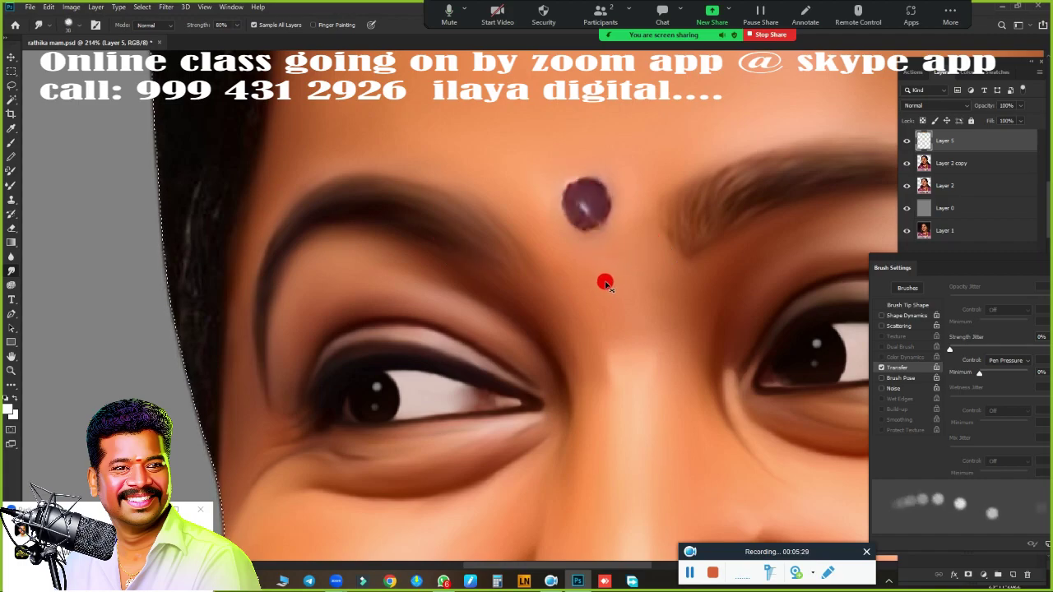
Select the bindi with an elliptical marquee and smudge it into a clean dark dot
left_click(11, 71)
left_click(276, 175)
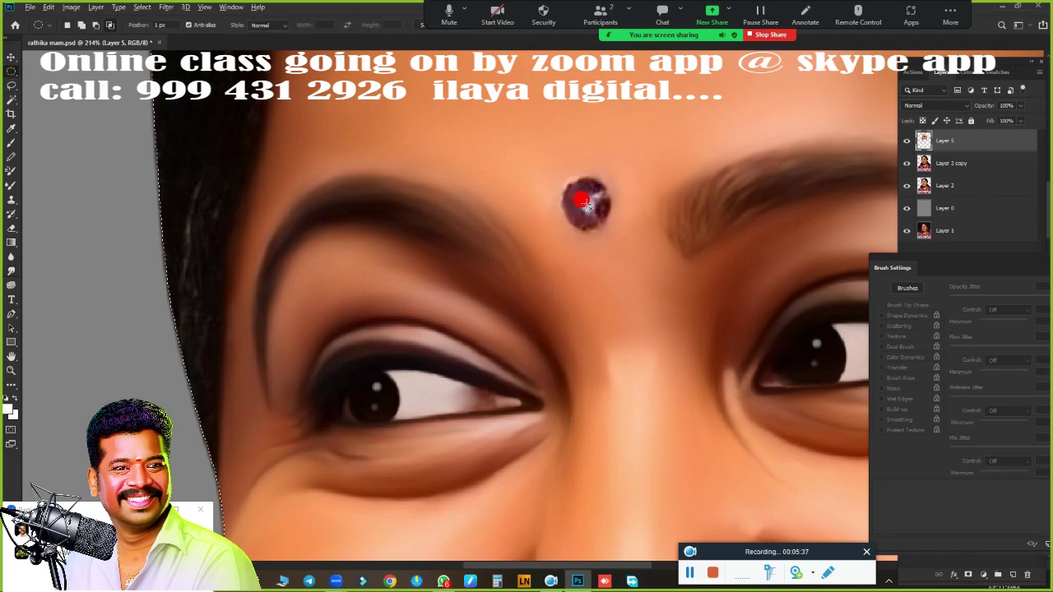
left_click_drag(606, 233, 606, 235)
key("r")
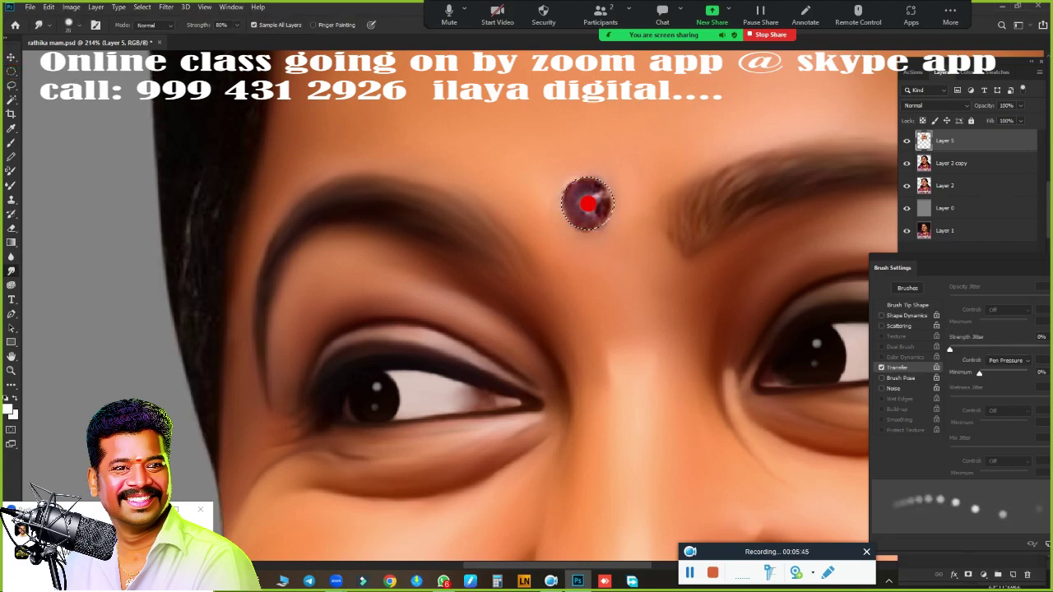
mouse_move(592, 190)
left_mouse_down()
mouse_move(601, 200)
mouse_move(584, 189)
left_mouse_up()
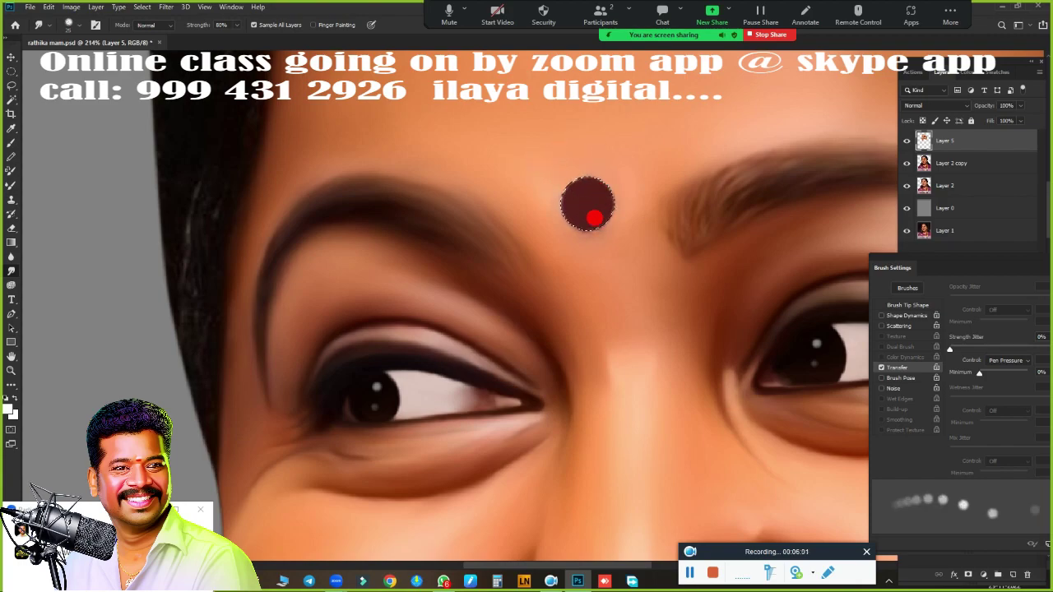
Add an empty Layer 6, toggle Layer 5 visibility to compare, and view the whole face
left_click(1008, 570)
left_click(907, 163)
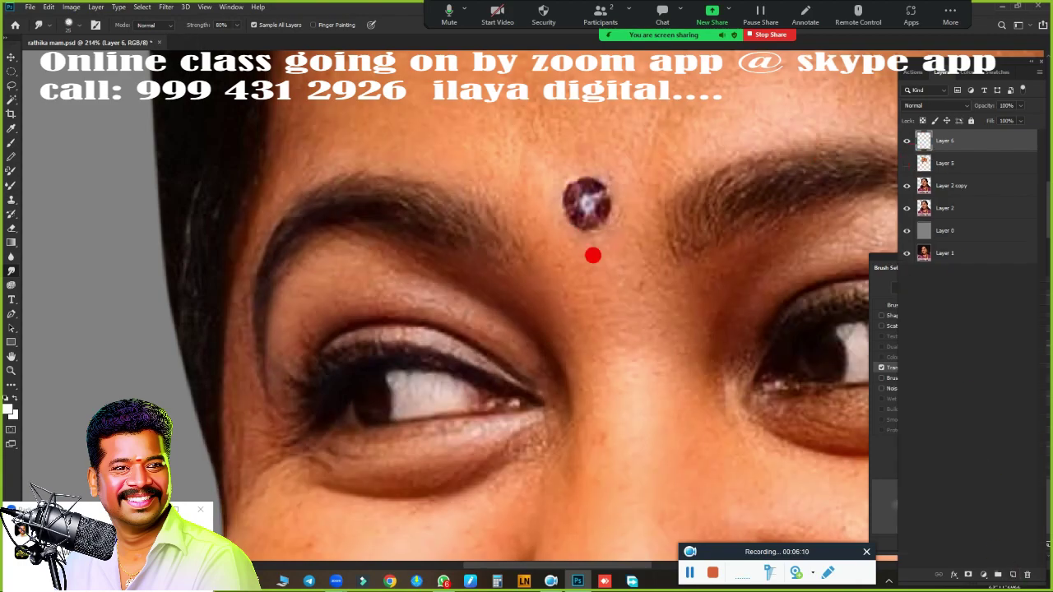
left_click(907, 163)
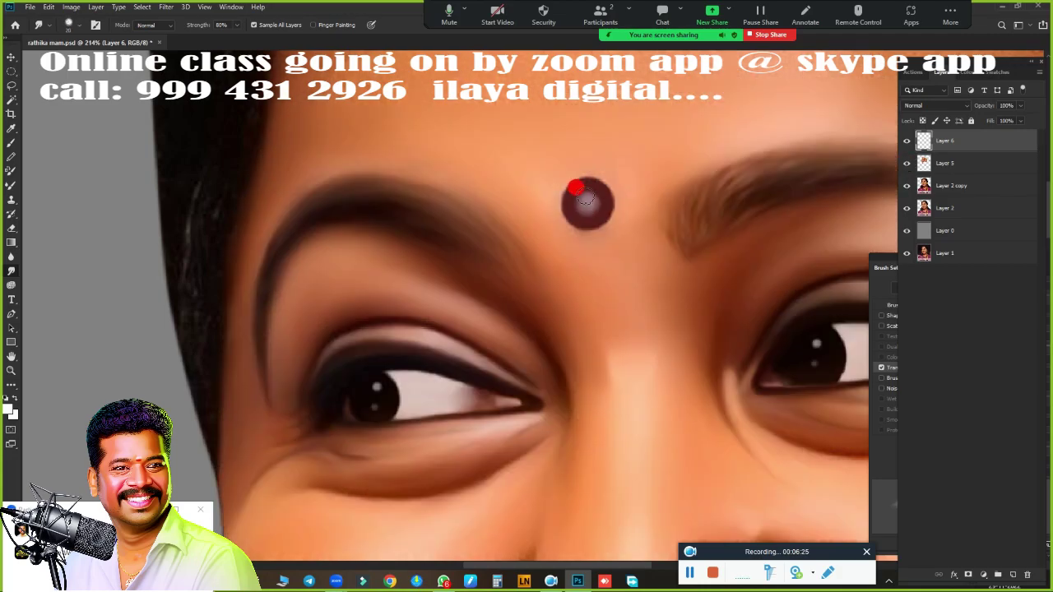
key("ctrl+0")
Zoom in on the mouth and smudge the front and neighbouring upper teeth smooth and pale
scroll(504, 194, "up", 3)
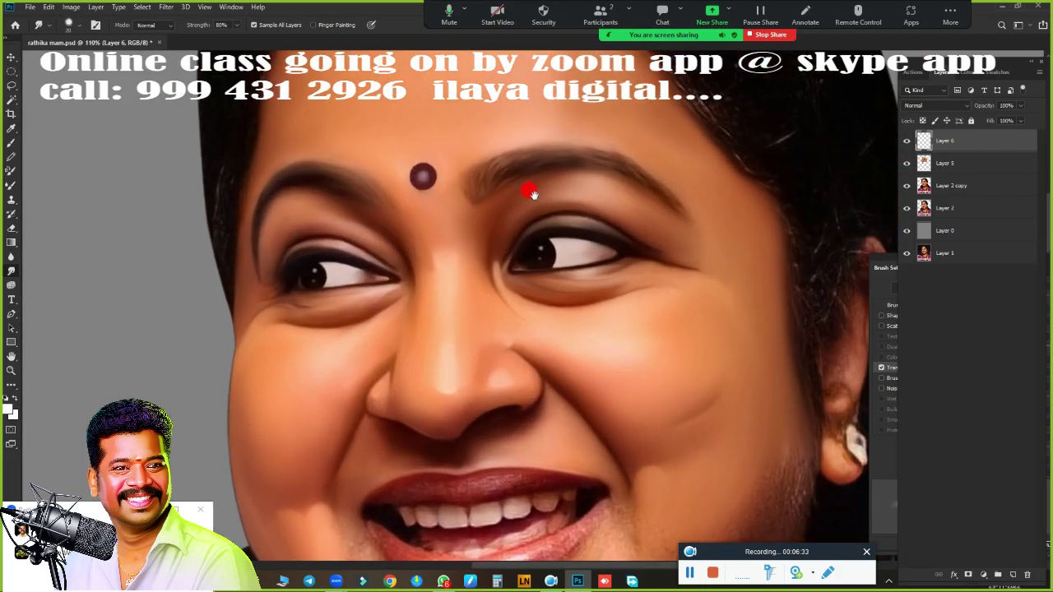
scroll(531, 188, "up", 2)
scroll(566, 230, "up", 2)
scroll(728, 223, "up", 1)
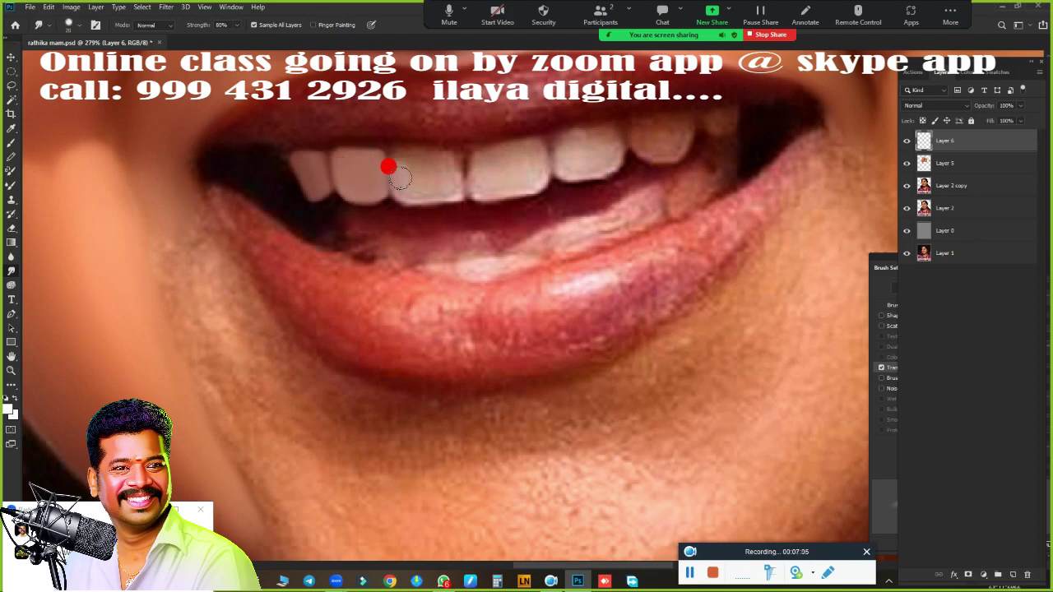
mouse_move(388, 167)
left_mouse_down()
mouse_move(411, 146)
mouse_move(387, 172)
mouse_move(451, 181)
mouse_move(477, 141)
mouse_move(487, 144)
mouse_move(475, 162)
mouse_move(576, 134)
mouse_move(559, 127)
mouse_move(596, 138)
mouse_move(584, 131)
left_mouse_up()
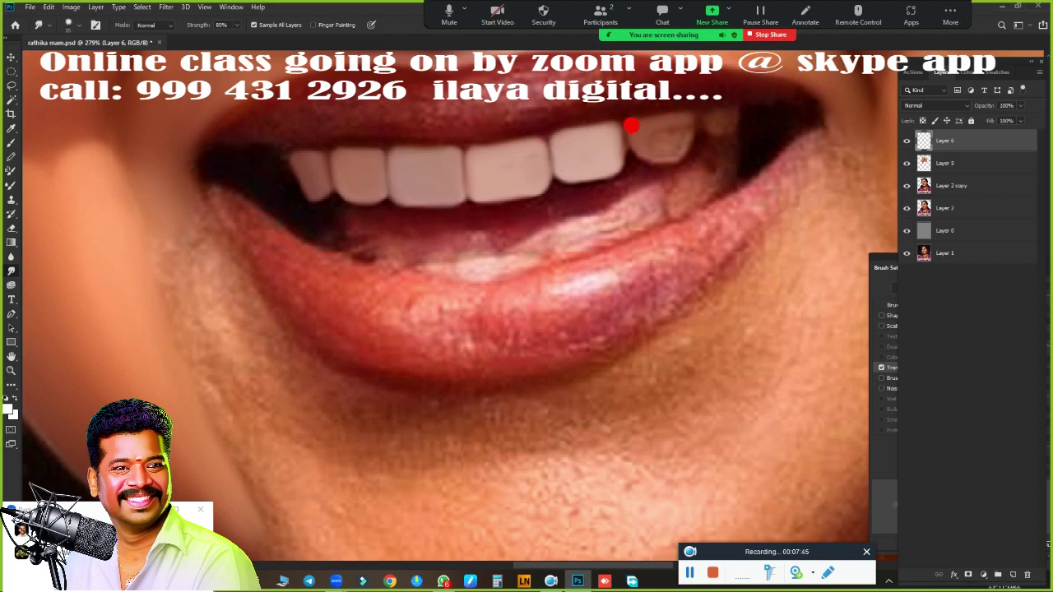
left_click_drag(668, 137, 650, 161)
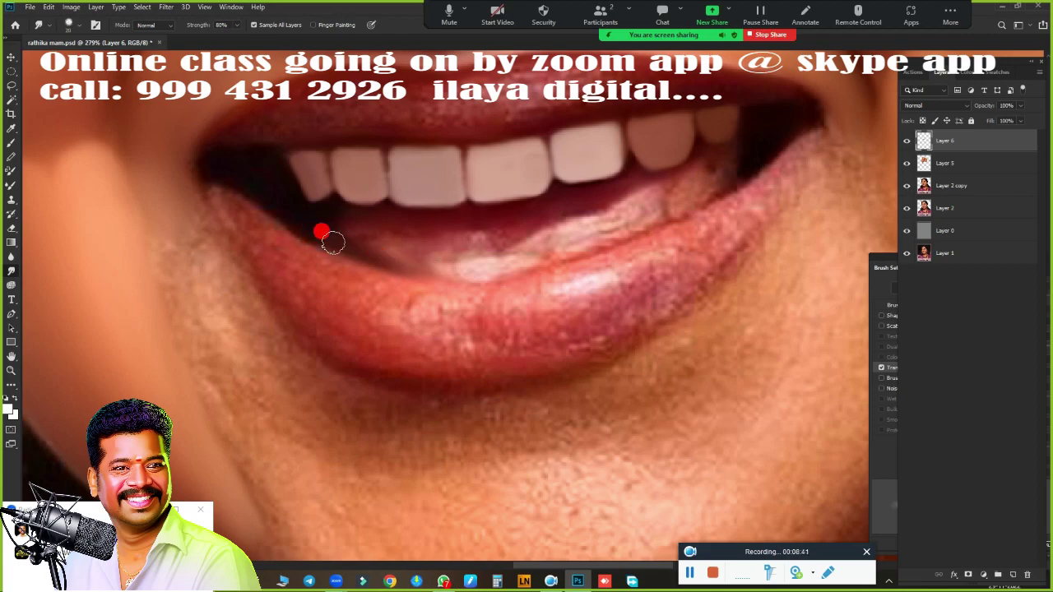
Darken the inner edge of the lower lip with the Mixer Brush and blend it
key("b")
left_click_drag(652, 229, 570, 255)
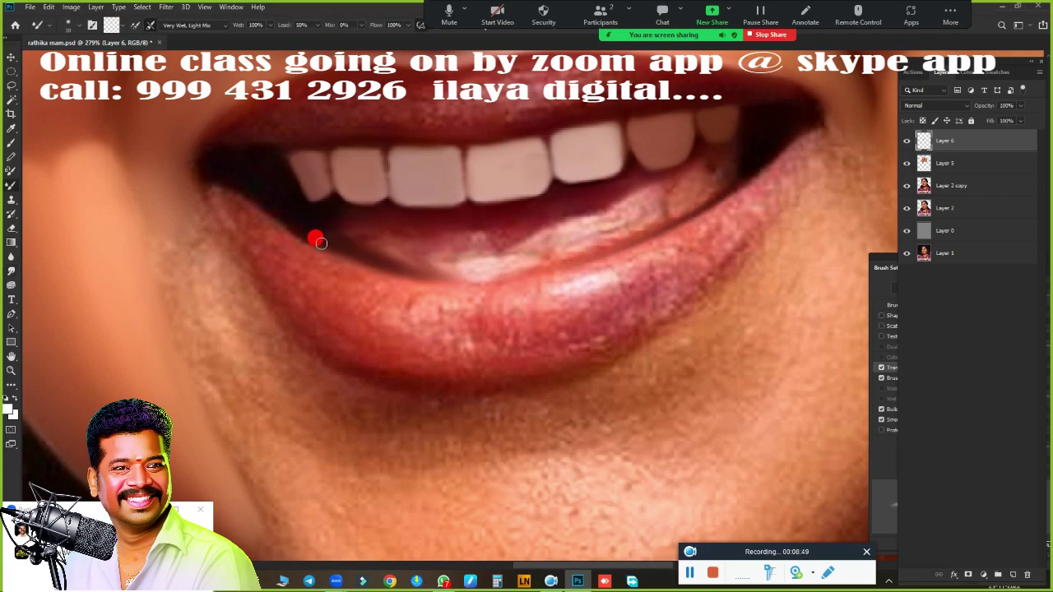
mouse_move(321, 243)
left_mouse_down()
mouse_move(489, 268)
mouse_move(630, 233)
mouse_move(508, 310)
left_mouse_up()
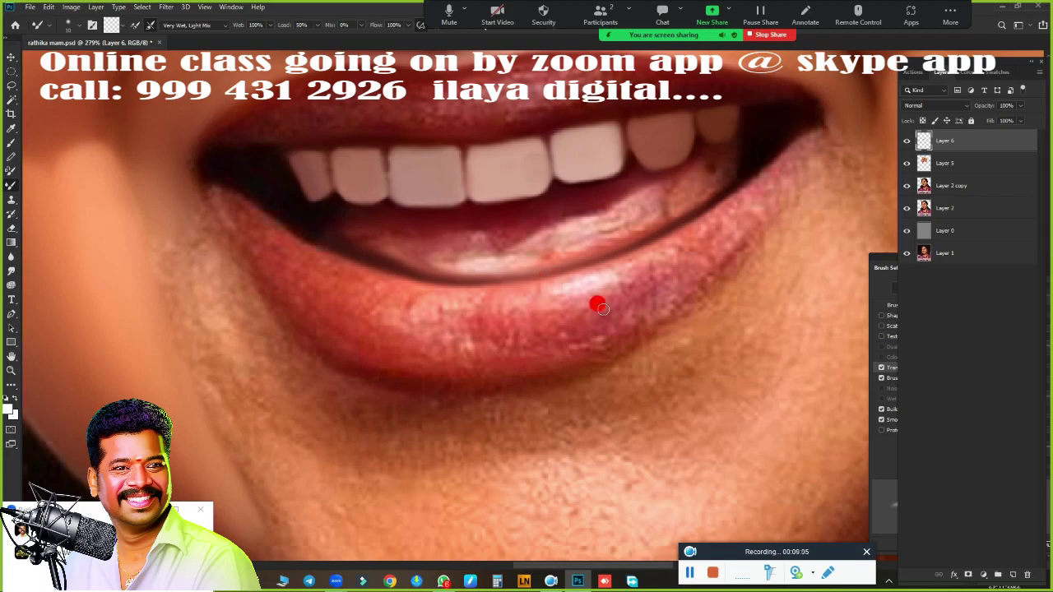
key("r")
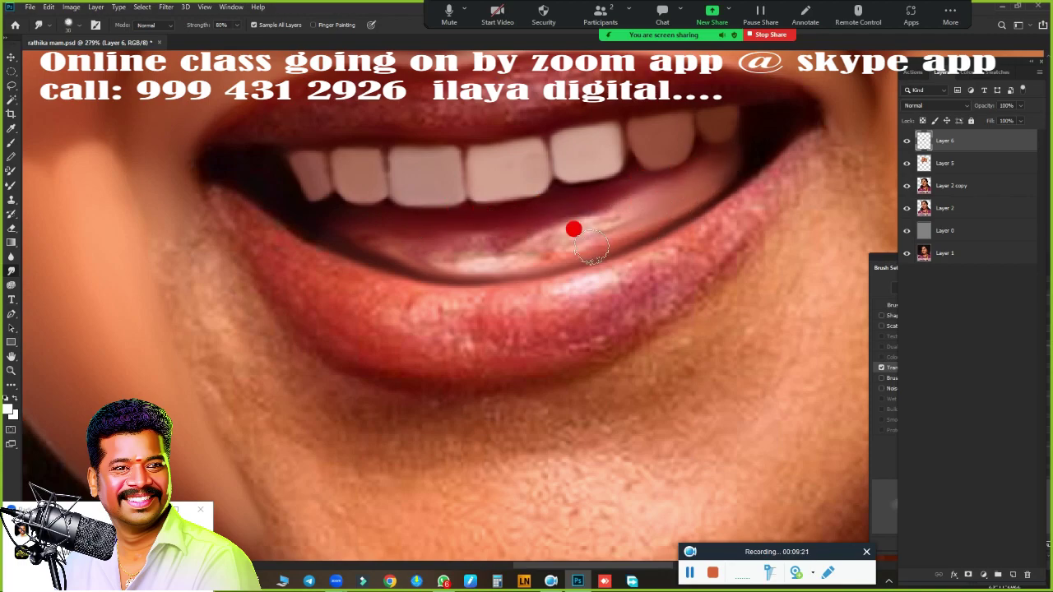
mouse_move(574, 228)
left_mouse_down()
mouse_move(345, 232)
mouse_move(608, 212)
mouse_move(421, 122)
left_mouse_up()
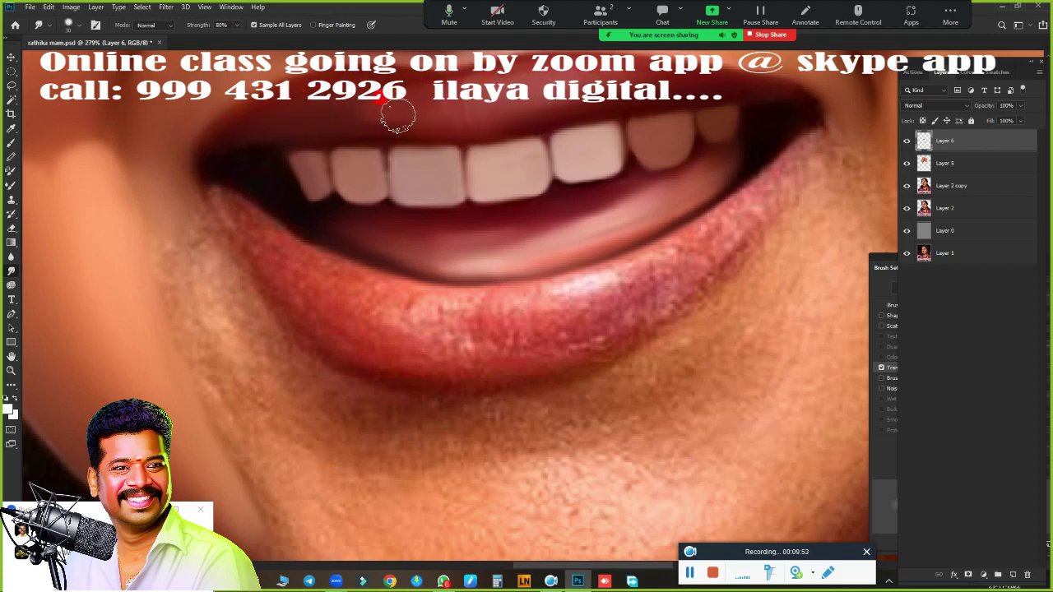
Smudge away the lower lip's purplish blemish, texture and bright reflections
left_click_drag(654, 321, 557, 312)
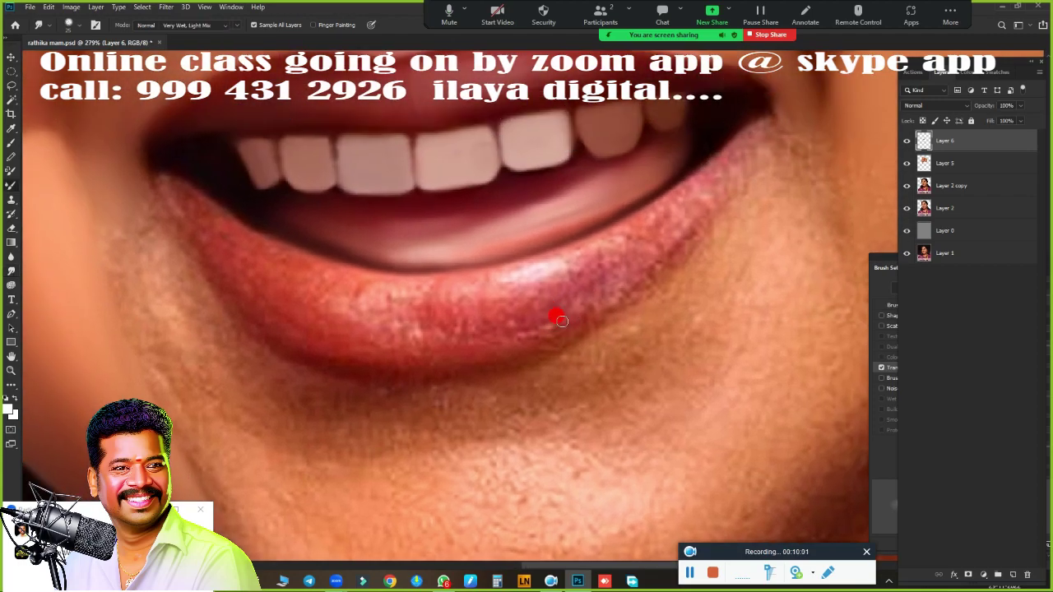
key("b")
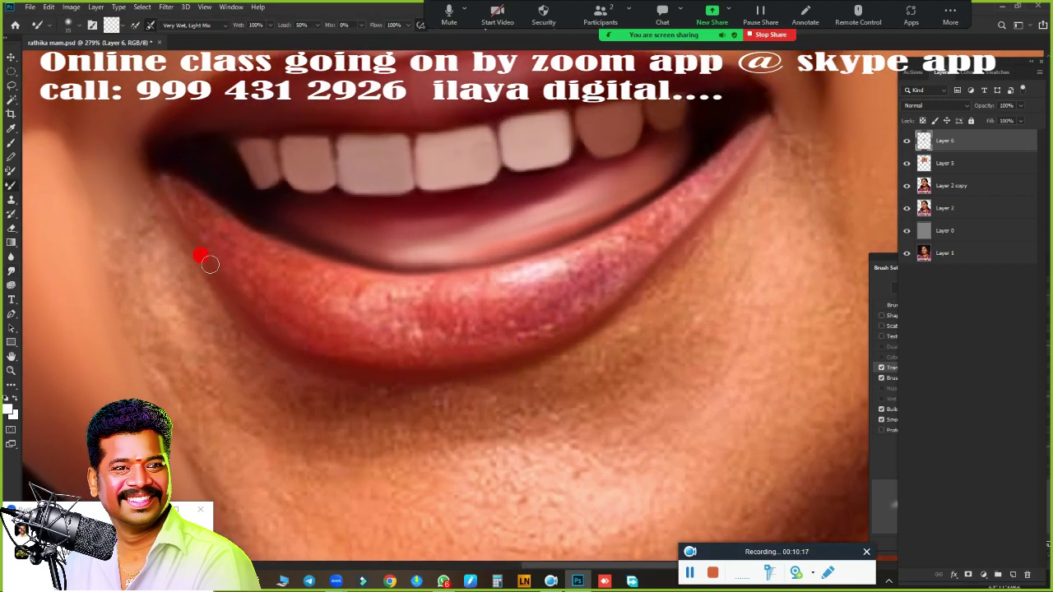
key("r")
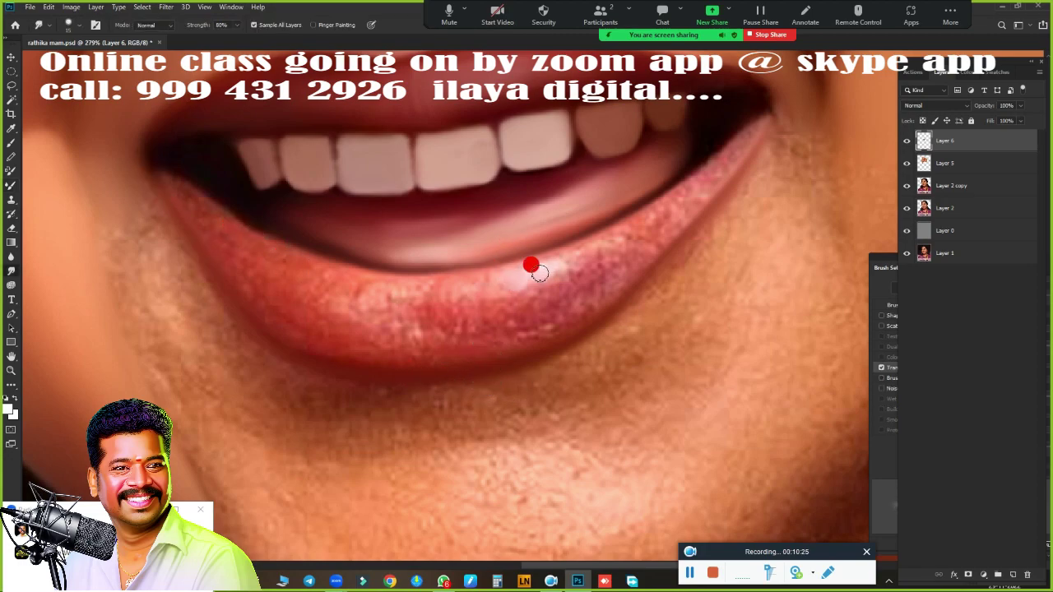
mouse_move(416, 294)
left_mouse_down()
mouse_move(630, 206)
mouse_move(719, 138)
left_mouse_up()
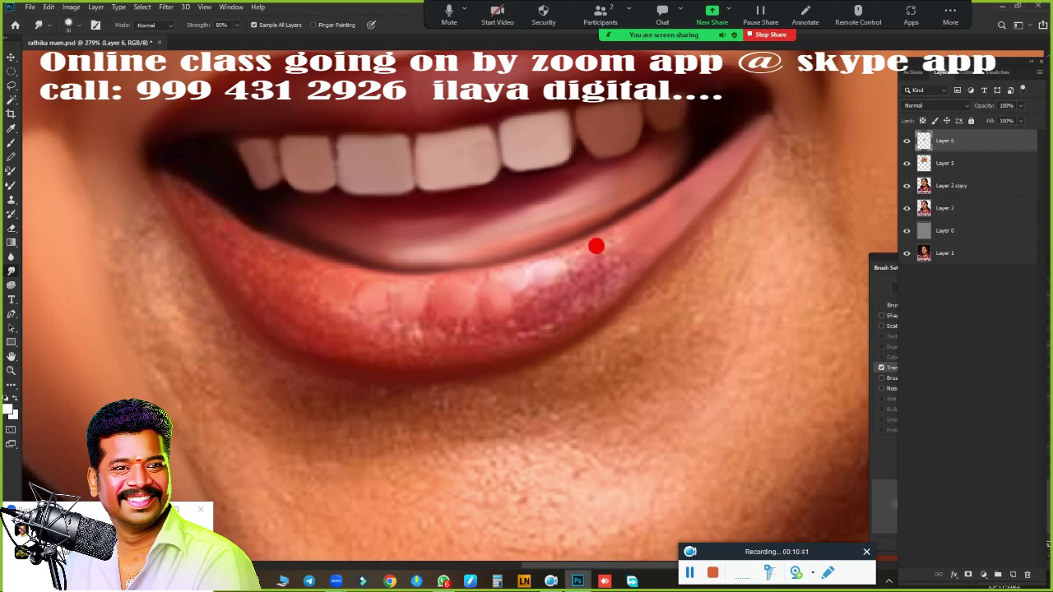
left_click_drag(505, 301, 653, 195)
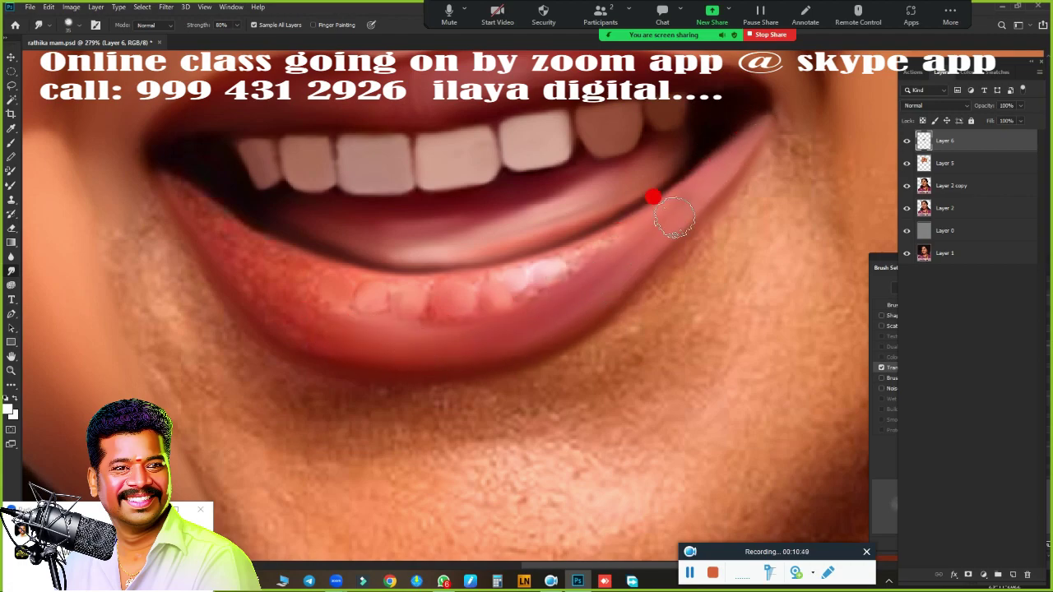
left_click_drag(290, 248, 218, 253)
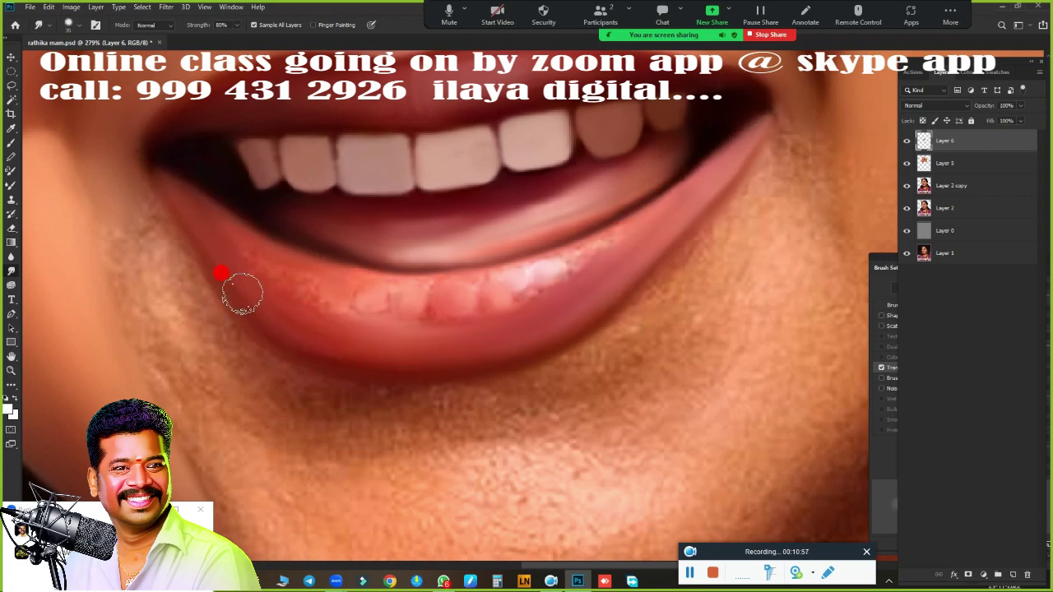
mouse_move(242, 294)
left_mouse_down()
mouse_move(287, 314)
mouse_move(508, 321)
mouse_move(498, 324)
left_mouse_up()
mouse_move(228, 260)
left_mouse_down()
mouse_move(564, 230)
mouse_move(452, 268)
mouse_move(493, 282)
mouse_move(418, 285)
mouse_move(356, 302)
mouse_move(556, 263)
mouse_move(461, 243)
left_mouse_up()
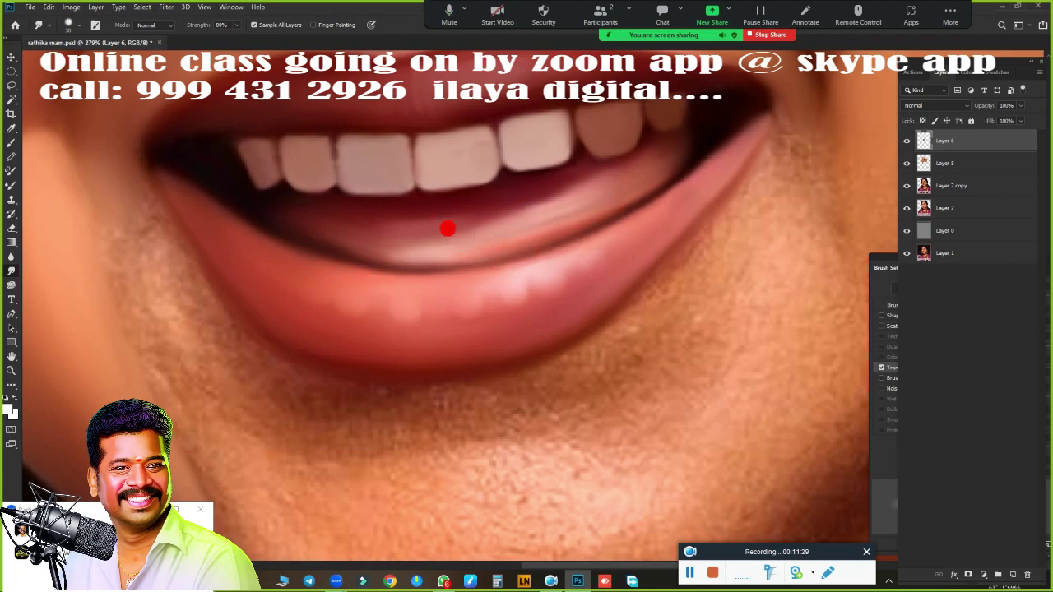
mouse_move(528, 213)
left_mouse_down()
mouse_move(650, 357)
mouse_move(568, 505)
mouse_move(614, 238)
mouse_move(569, 354)
mouse_move(505, 287)
mouse_move(467, 306)
left_mouse_up()
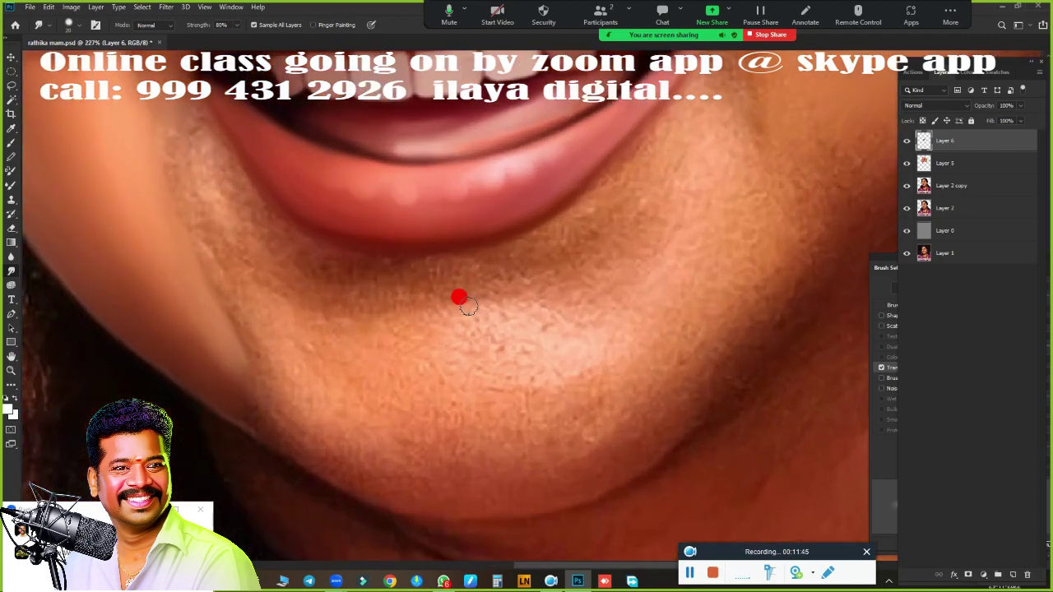
Smudge the crease under the lower lip and the chin skin until the pore texture disappears
mouse_move(406, 280)
left_mouse_down()
mouse_move(449, 249)
mouse_move(355, 252)
mouse_move(418, 270)
mouse_move(605, 177)
mouse_move(595, 164)
mouse_move(618, 198)
mouse_move(592, 171)
mouse_move(425, 256)
mouse_move(528, 252)
mouse_move(390, 266)
left_mouse_up()
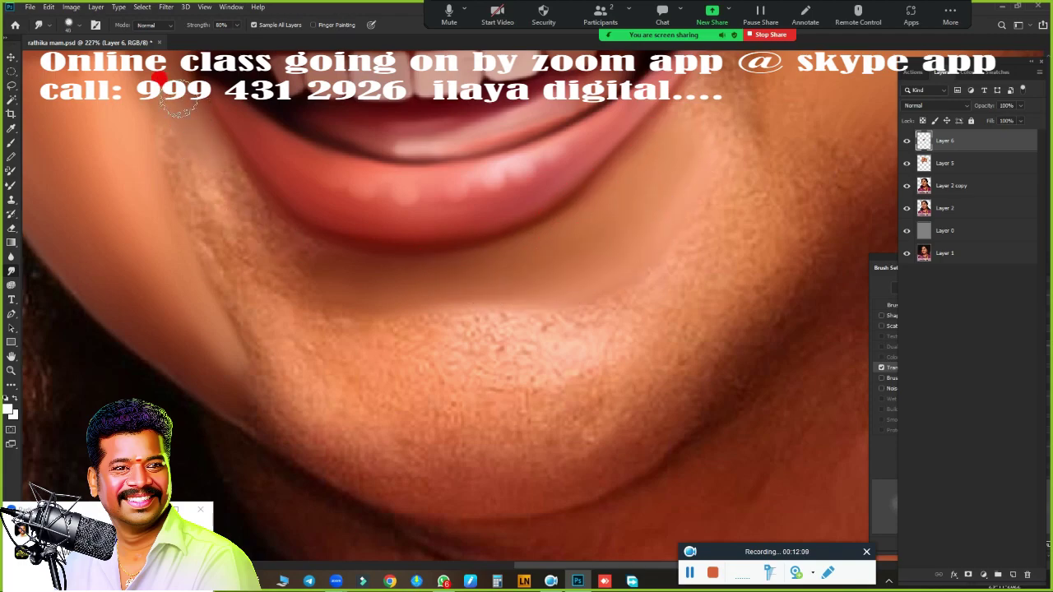
mouse_move(224, 153)
left_mouse_down()
mouse_move(301, 234)
mouse_move(430, 272)
mouse_move(217, 240)
mouse_move(246, 232)
mouse_move(427, 301)
mouse_move(642, 277)
left_mouse_up()
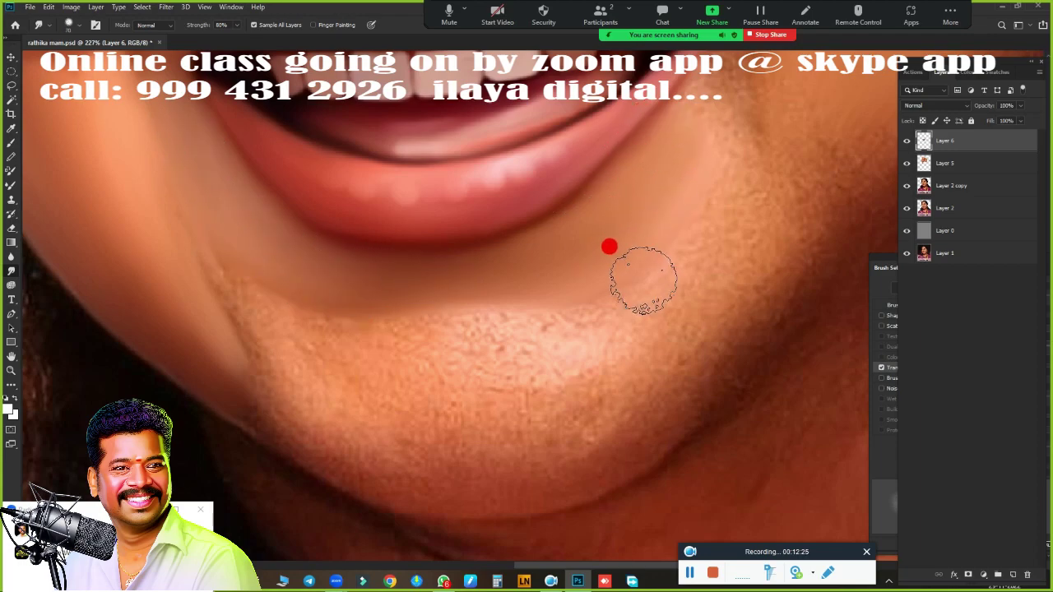
key("ctrl+1")
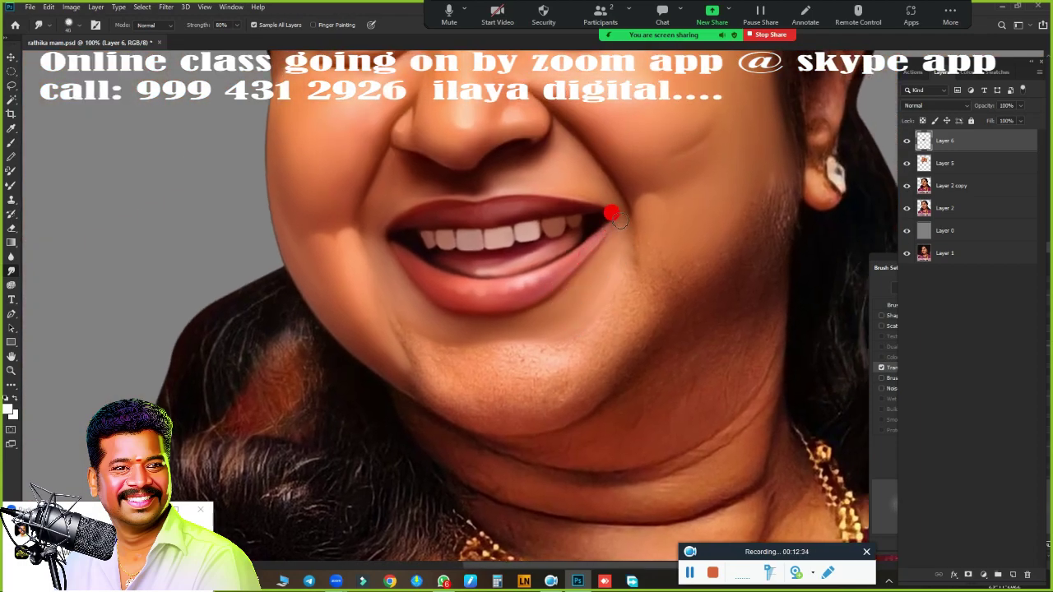
left_click_drag(634, 239, 595, 289)
scroll(595, 289, "up", 3)
mouse_move(705, 251)
left_mouse_down()
mouse_move(628, 190)
mouse_move(447, 339)
mouse_move(350, 354)
mouse_move(486, 338)
mouse_move(625, 242)
mouse_move(651, 162)
mouse_move(468, 264)
mouse_move(499, 266)
mouse_move(444, 240)
mouse_move(465, 296)
mouse_move(456, 205)
mouse_move(538, 252)
mouse_move(227, 173)
mouse_move(364, 248)
mouse_move(386, 310)
mouse_move(453, 231)
mouse_move(398, 277)
mouse_move(596, 222)
left_mouse_up()
scroll(596, 222, "down", 5)
scroll(543, 179, "up", 3)
Smudge the chin and neck skin smooth down toward the necklace
scroll(549, 244, "up", 1)
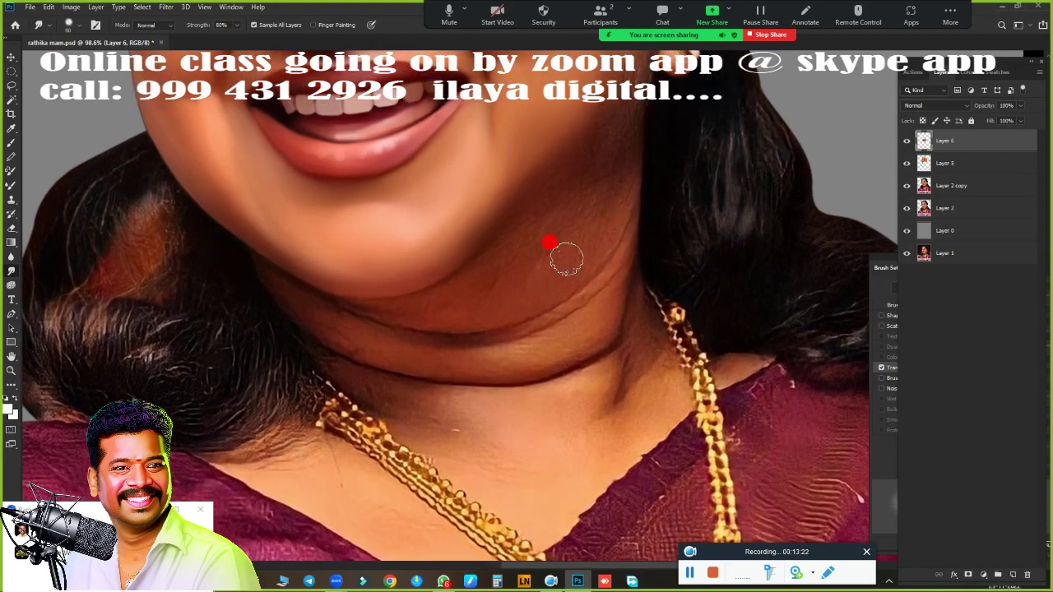
left_click_drag(369, 349, 451, 288)
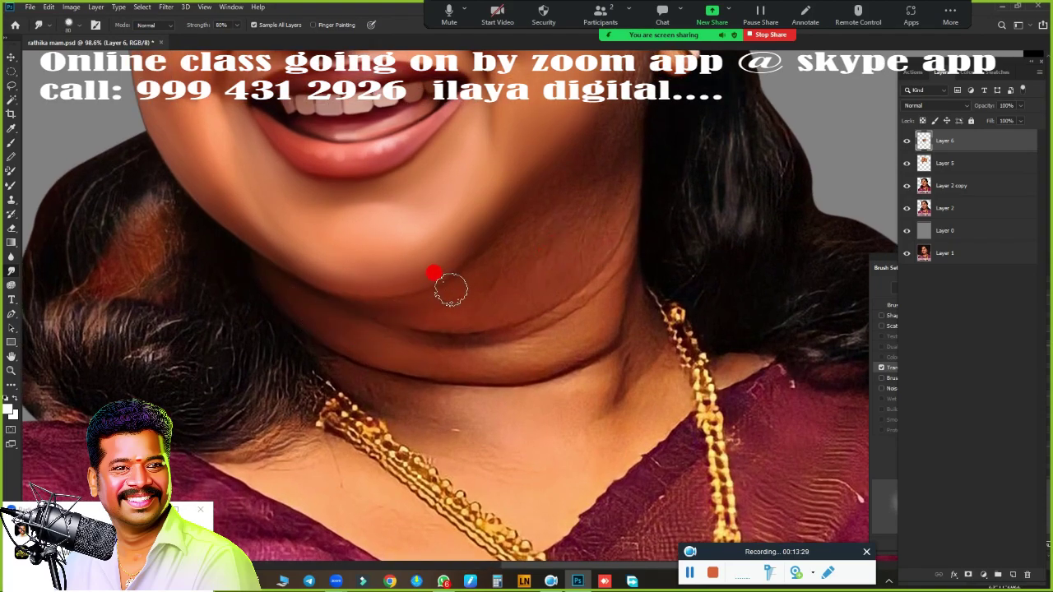
mouse_move(320, 315)
left_mouse_down()
mouse_move(297, 326)
mouse_move(479, 416)
mouse_move(584, 173)
mouse_move(590, 300)
mouse_move(552, 263)
mouse_move(472, 320)
mouse_move(567, 188)
mouse_move(482, 194)
mouse_move(437, 233)
mouse_move(616, 348)
mouse_move(413, 379)
mouse_move(682, 323)
mouse_move(714, 354)
left_mouse_up()
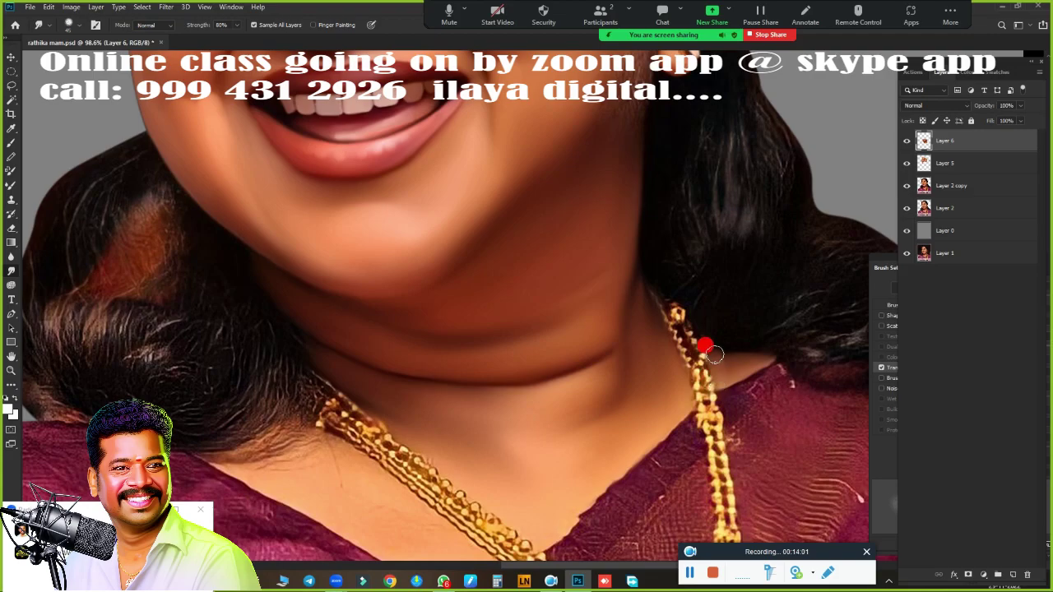
scroll(704, 318, "down", 5)
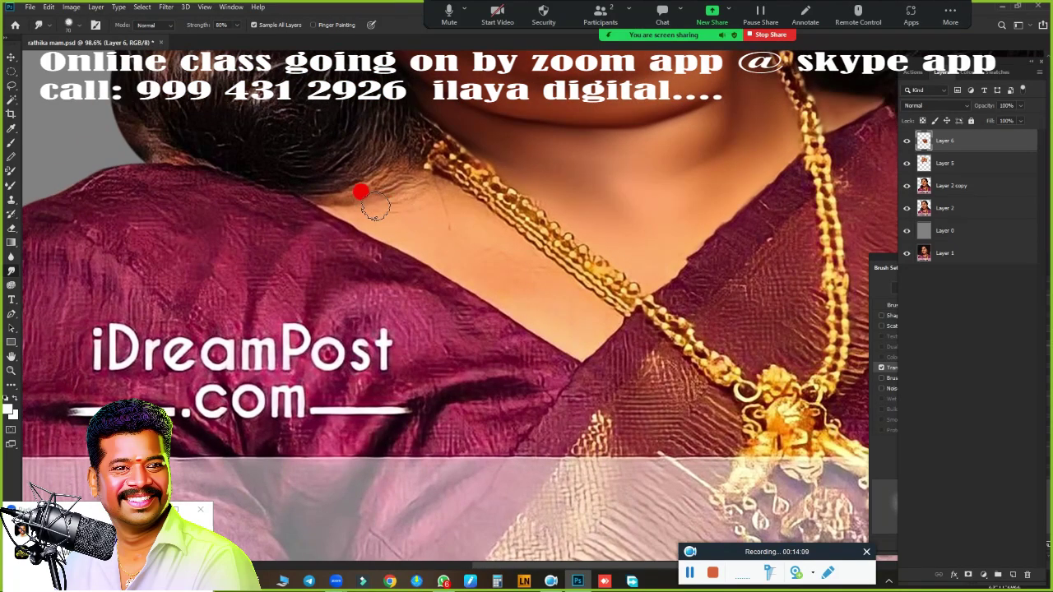
left_click_drag(345, 181, 562, 291)
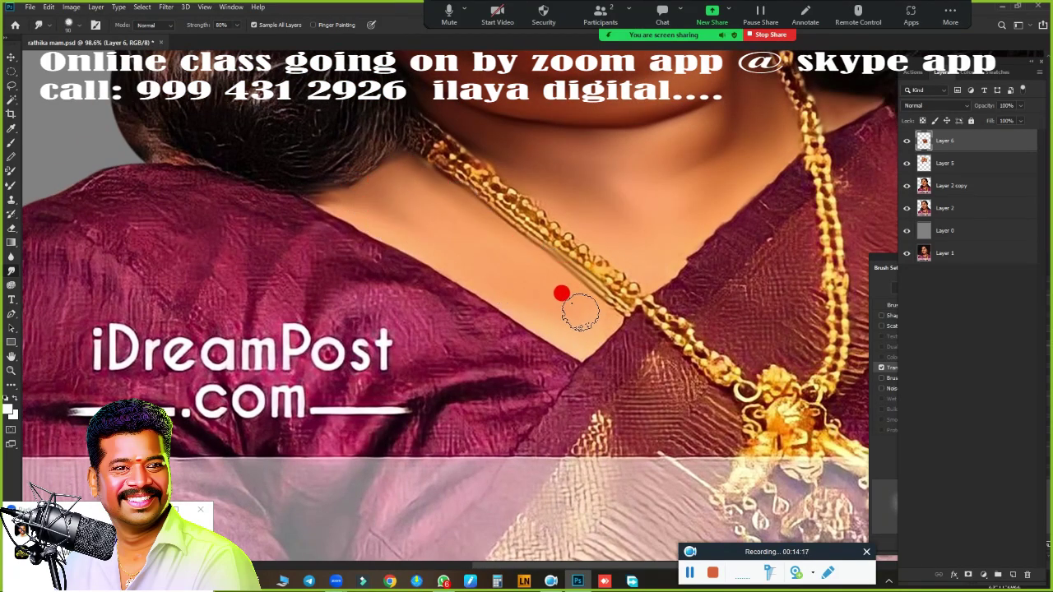
Smooth the cheek beside the ear and reshape the ear lobe edge, then load the head outline selection
scroll(470, 498, "up", 5)
scroll(462, 432, "up", 3)
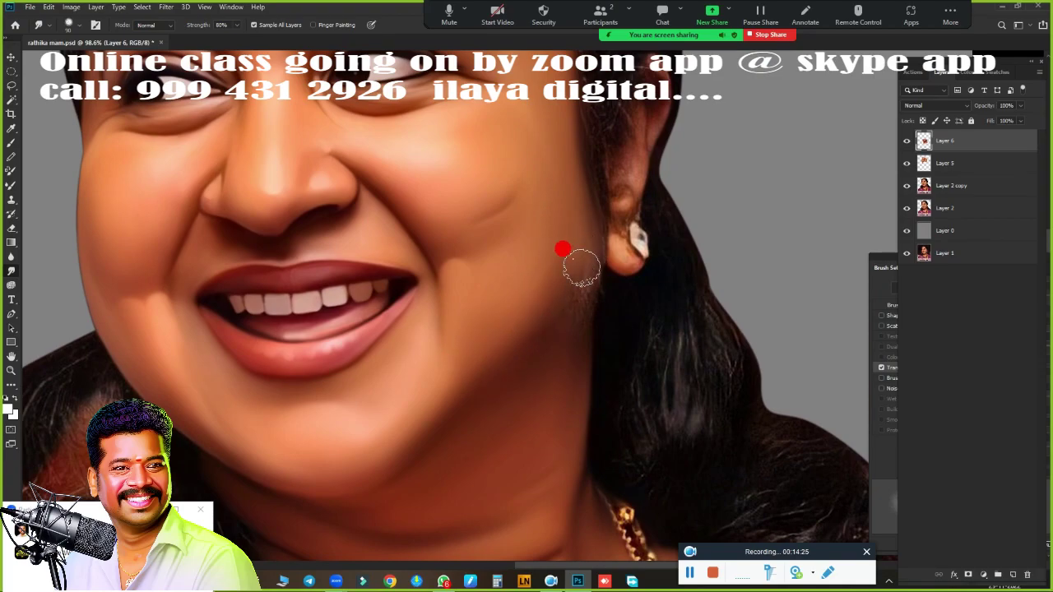
left_click_drag(563, 253, 587, 241)
scroll(587, 241, "up", 3)
scroll(538, 373, "up", 2)
scroll(567, 310, "right", 2)
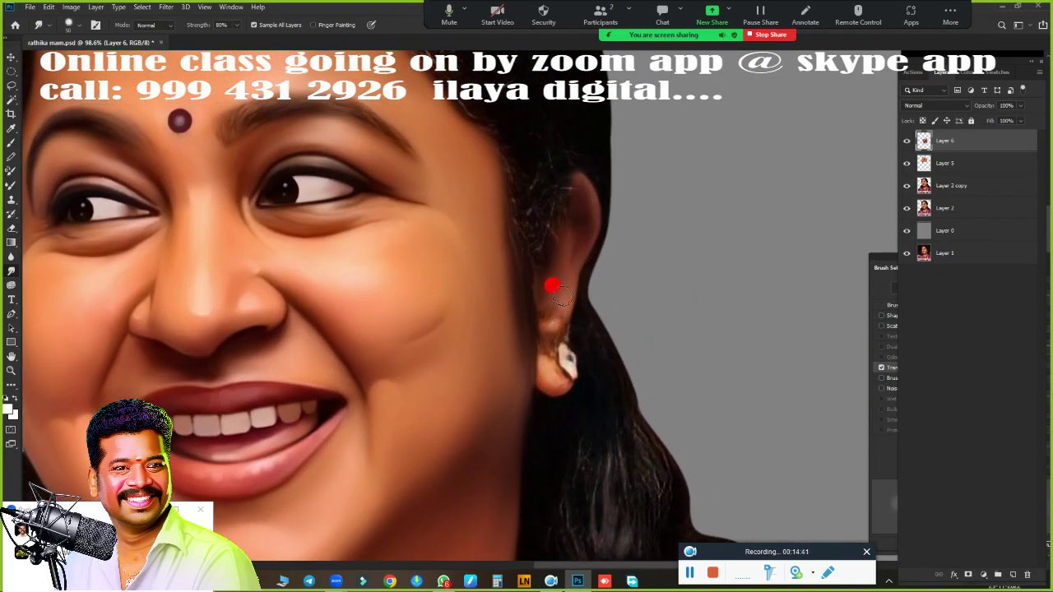
left_click_drag(561, 297, 542, 373)
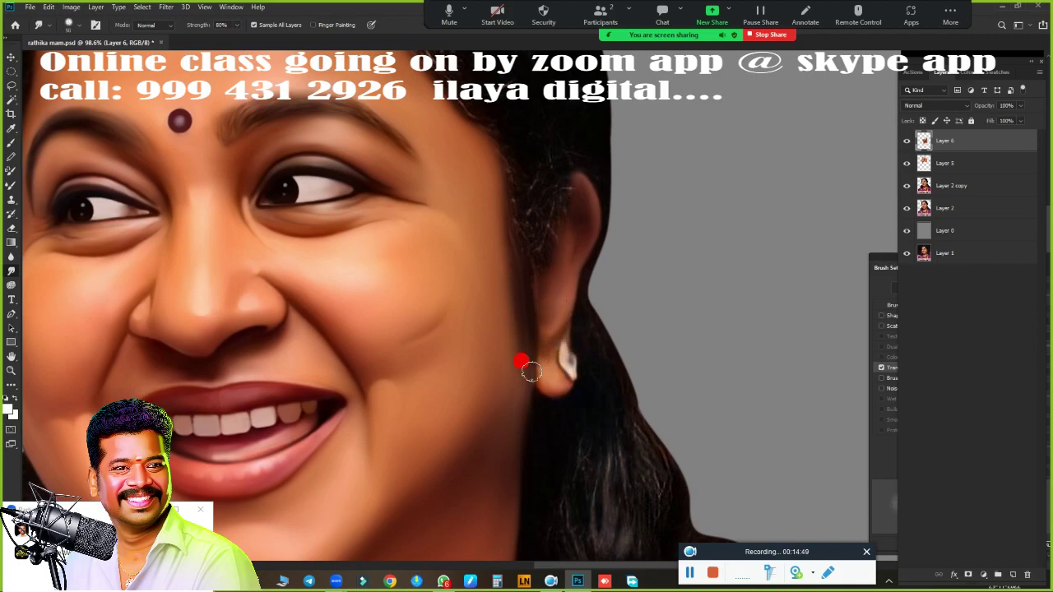
scroll(465, 213, "down", 5)
left_click(944, 163)
Combine the top painting layers into one, briefly trying the Eraser before returning to Smudge
key("Delete")
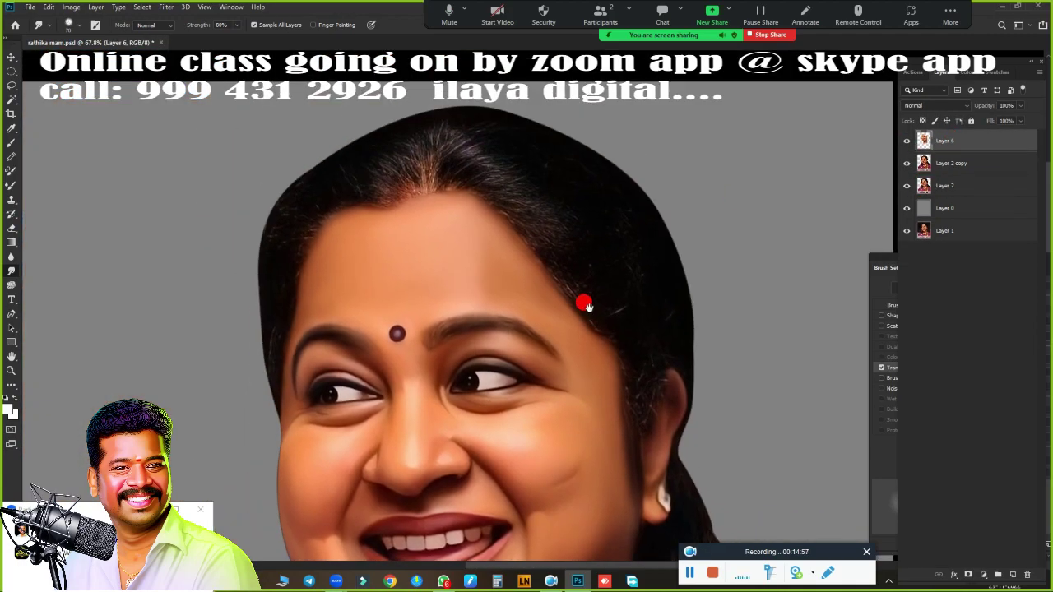
scroll(625, 228, "up", 5)
key("e")
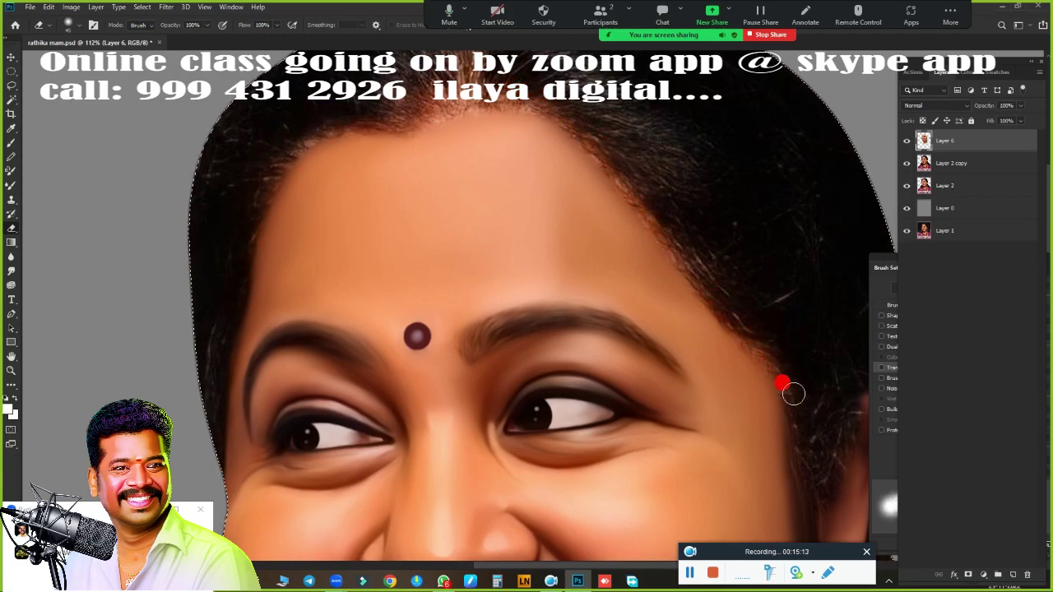
scroll(765, 329, "down", 3)
scroll(575, 205, "up", 5)
key("r")
Blend the grey and white strands at the top-centre hairline into the dark hair
scroll(502, 212, "up", 3)
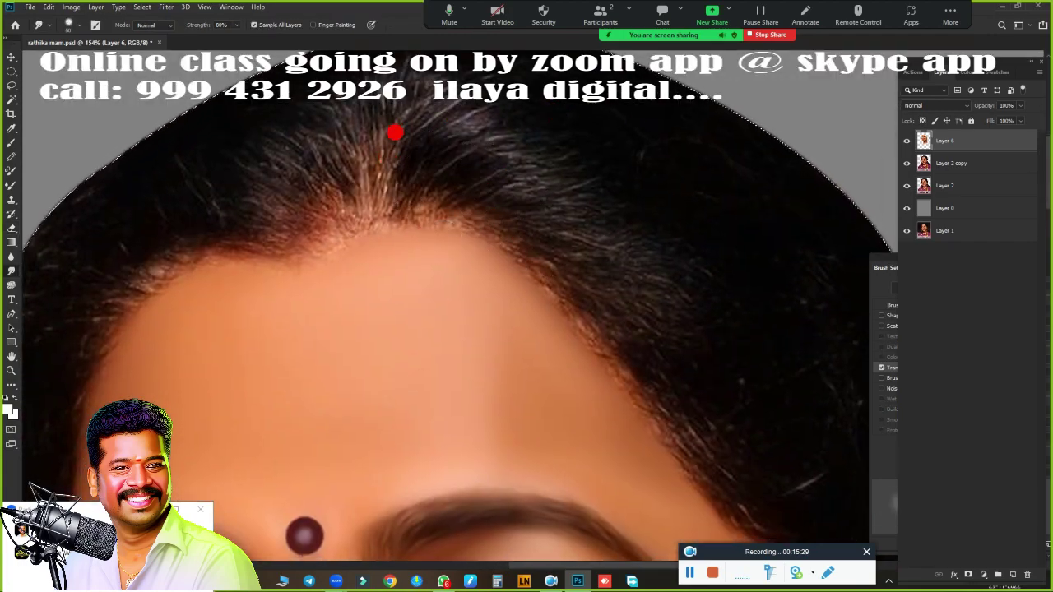
left_click_drag(407, 152, 619, 220)
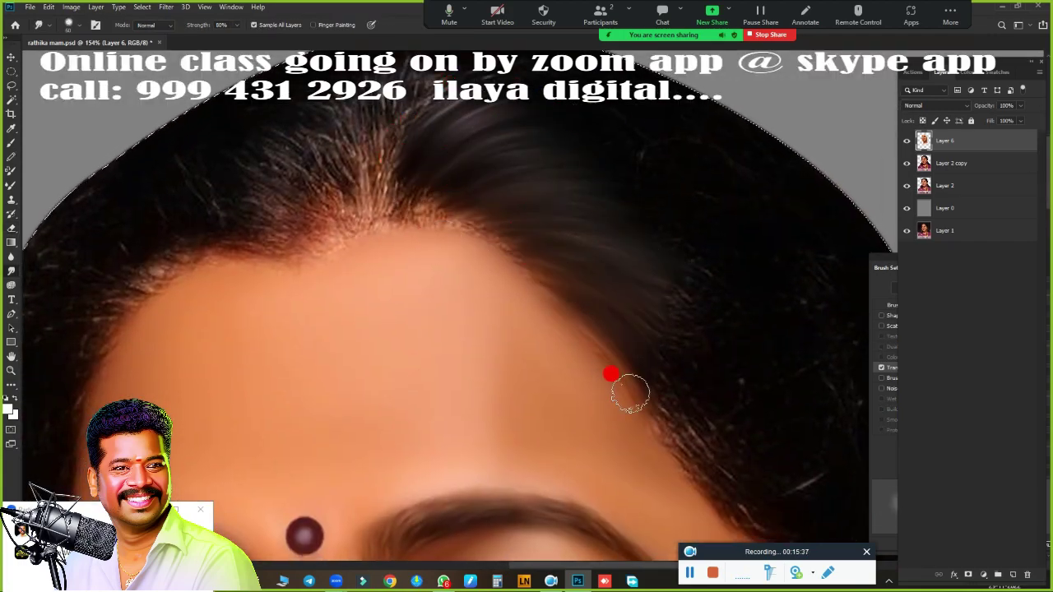
scroll(625, 362, "up", 3)
scroll(625, 362, "left", 5)
mouse_move(582, 195)
left_mouse_down()
mouse_move(565, 263)
mouse_move(430, 261)
mouse_move(477, 282)
left_mouse_up()
scroll(610, 110, "down", 4)
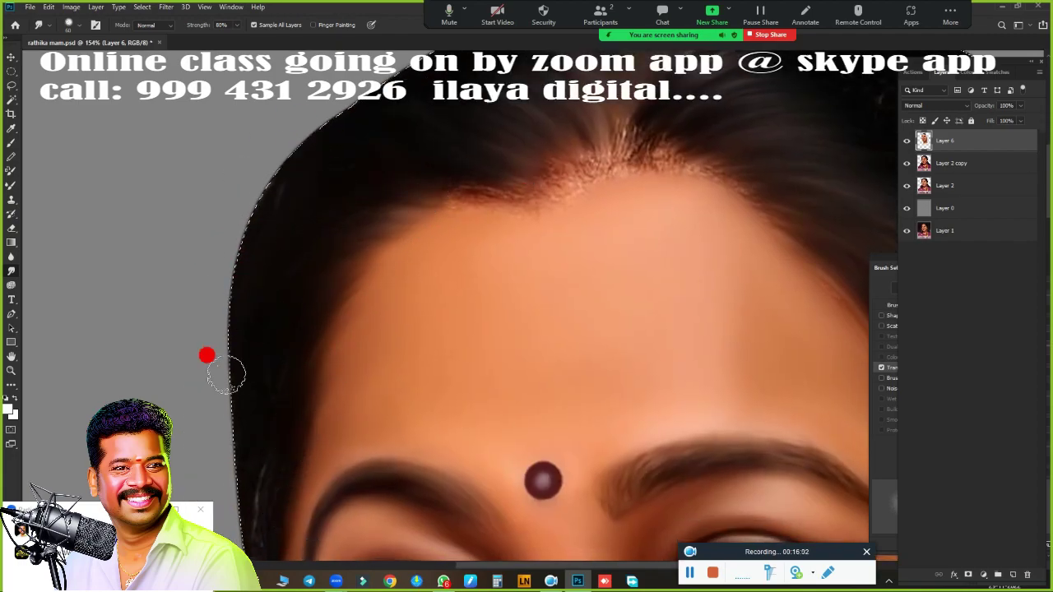
left_click_drag(599, 140, 409, 278)
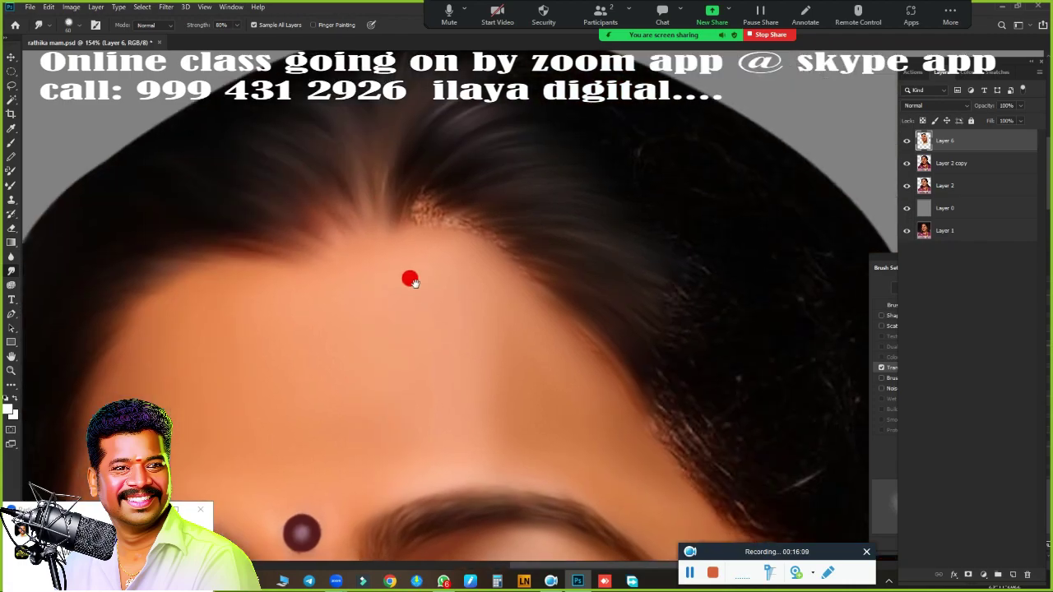
scroll(647, 282, "down", 2)
scroll(635, 193, "down", 3)
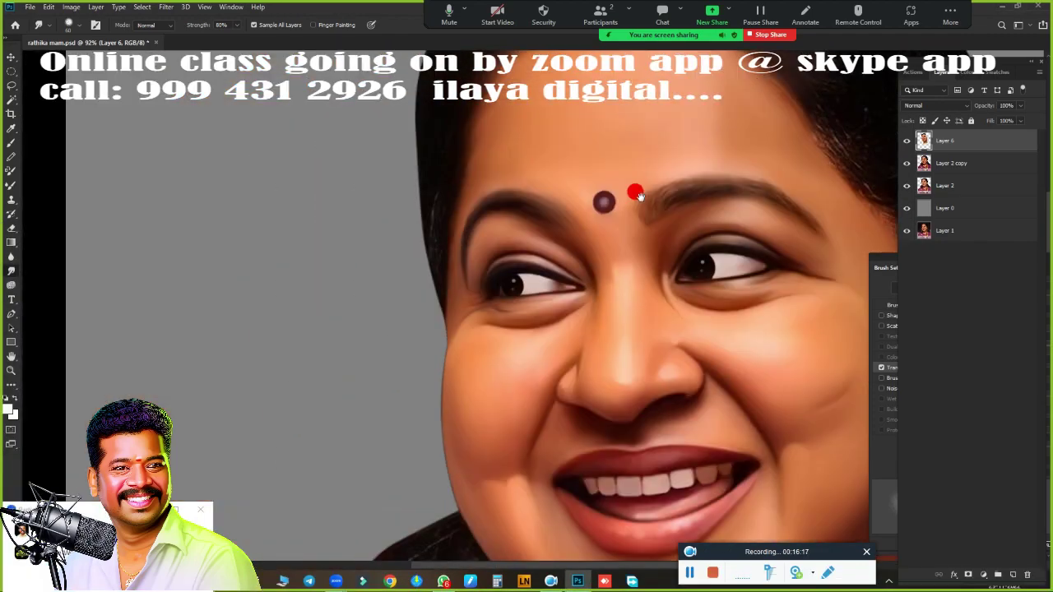
mouse_move(436, 244)
left_mouse_down()
mouse_move(238, 474)
mouse_move(470, 197)
left_mouse_up()
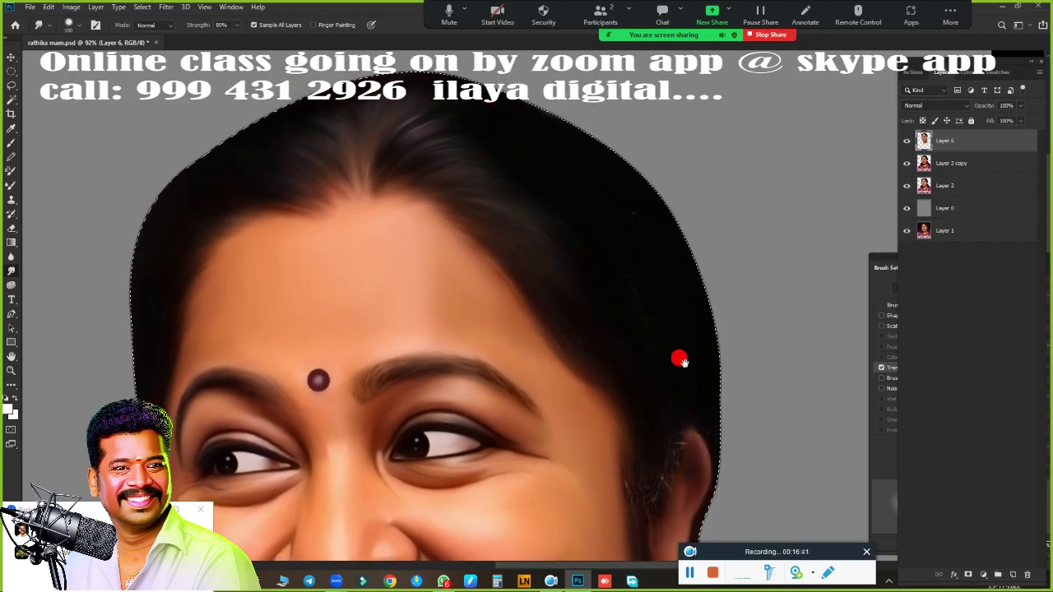
Smudge the hair beside the cheek, around the ear, neck and shoulder, and the lower bun smooth
left_click_drag(679, 357, 564, 116)
left_click_drag(593, 248, 608, 266)
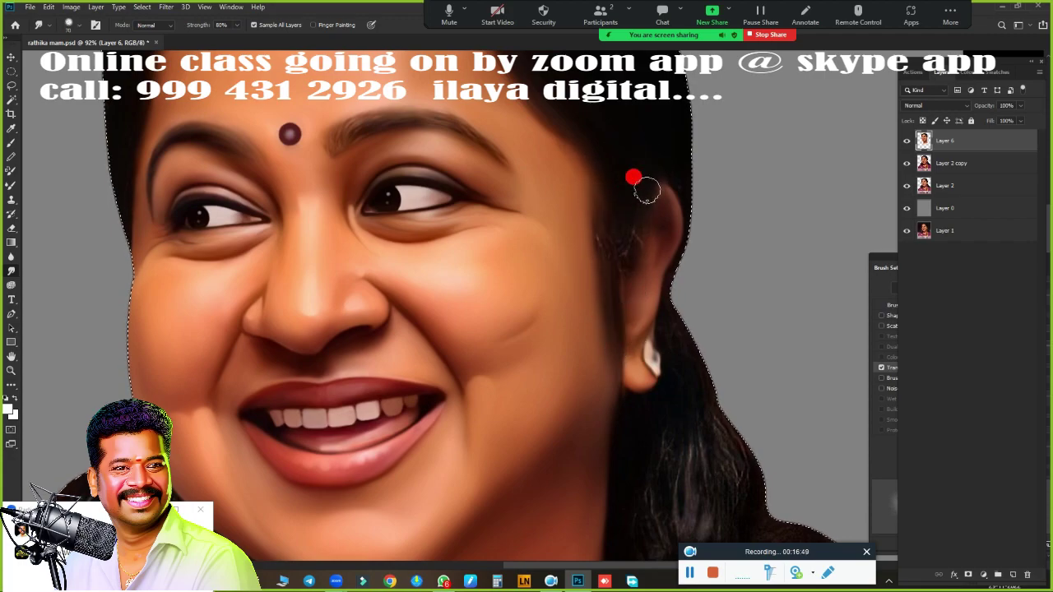
left_click_drag(658, 299, 576, 113)
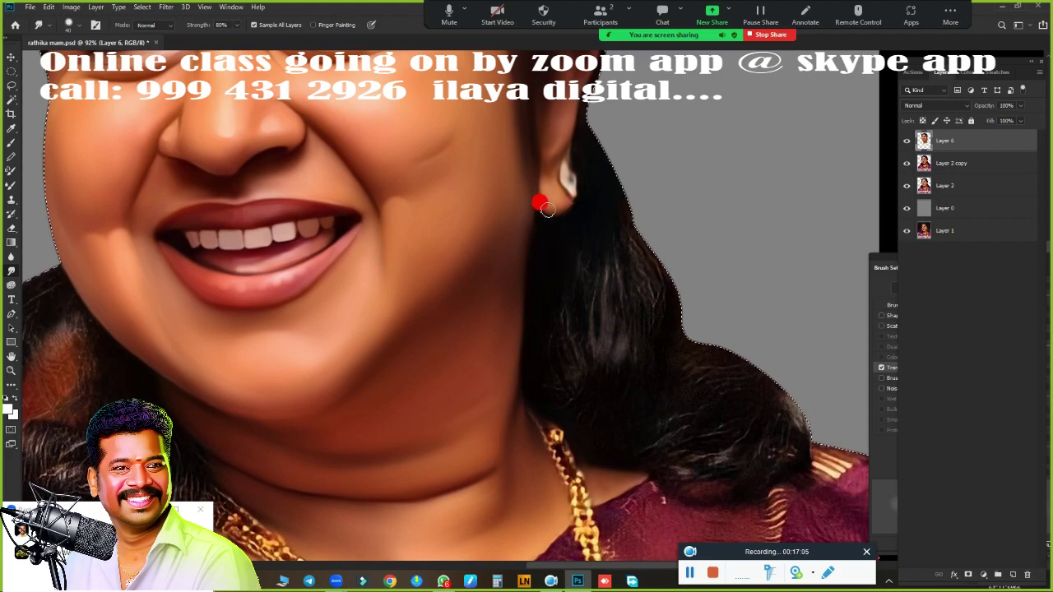
mouse_move(635, 237)
left_mouse_down()
mouse_move(611, 294)
mouse_move(575, 258)
mouse_move(684, 381)
left_mouse_up()
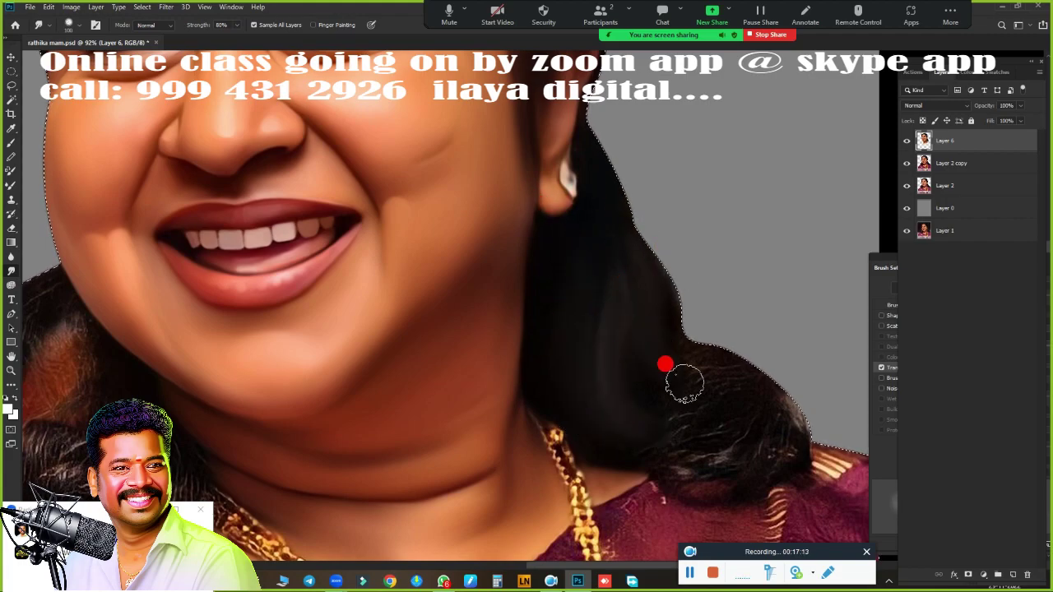
left_click_drag(701, 245, 640, 190)
left_click_drag(623, 313, 676, 221)
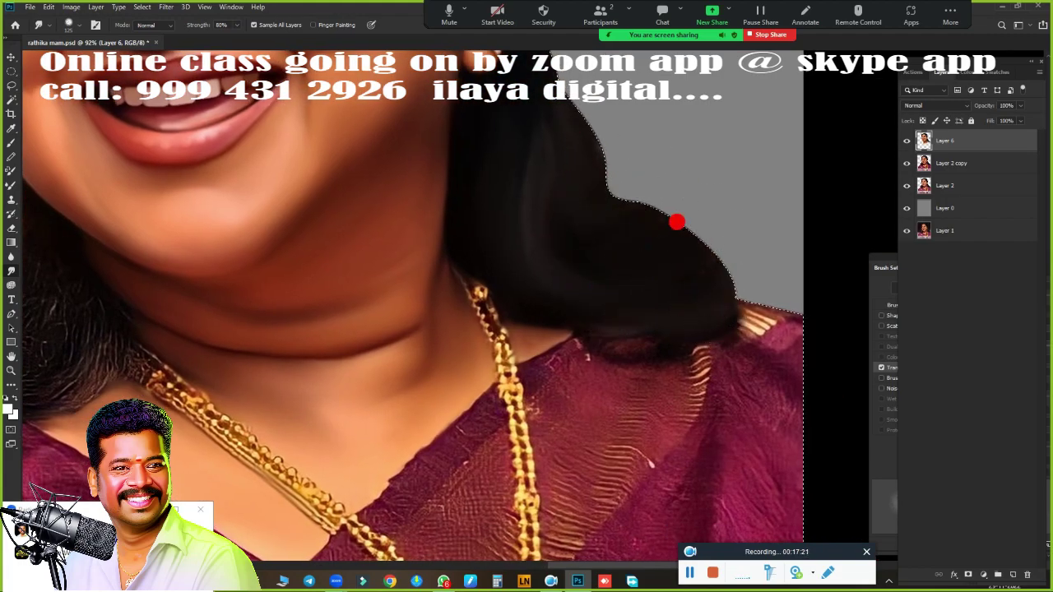
scroll(684, 302, "left", 10)
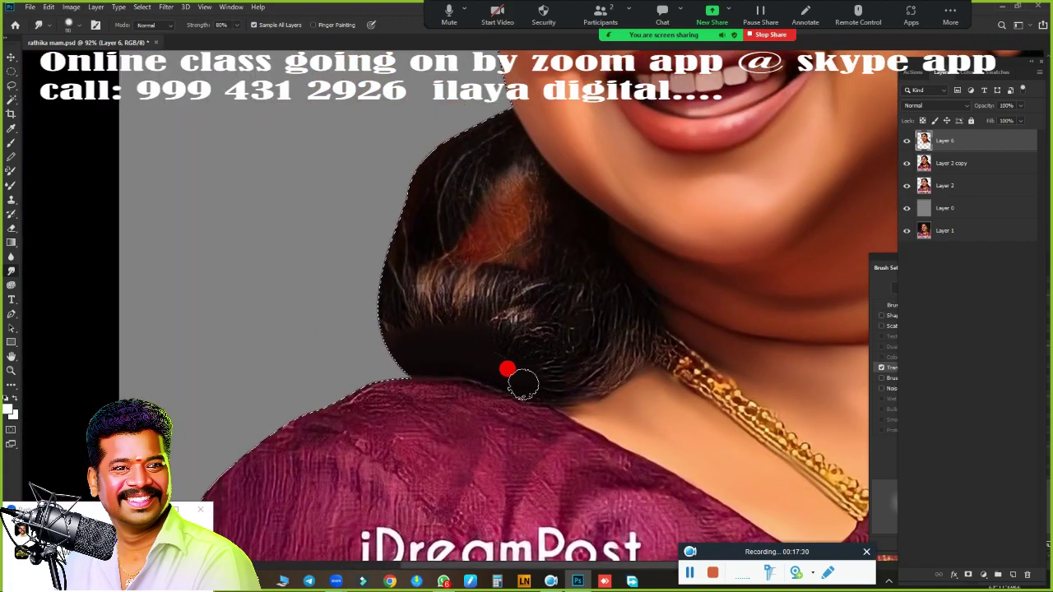
left_click_drag(419, 309, 552, 291)
mouse_move(633, 300)
left_mouse_down()
mouse_move(622, 348)
mouse_move(517, 193)
mouse_move(501, 145)
mouse_move(444, 233)
mouse_move(564, 247)
mouse_move(365, 176)
mouse_move(423, 247)
mouse_move(444, 154)
mouse_move(548, 211)
mouse_move(536, 200)
mouse_move(448, 257)
left_mouse_up()
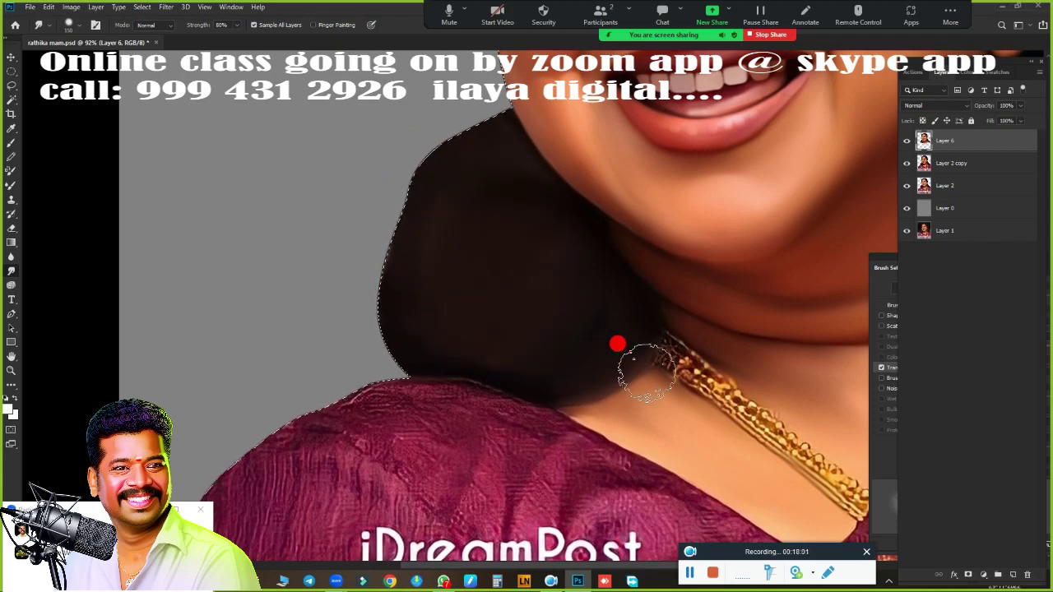
key("ctrl+0")
Smear maroon saree fabric over the LIFETIME and ACHIEVEMENT text, watermark and pink banner
scroll(510, 283, "up", 3)
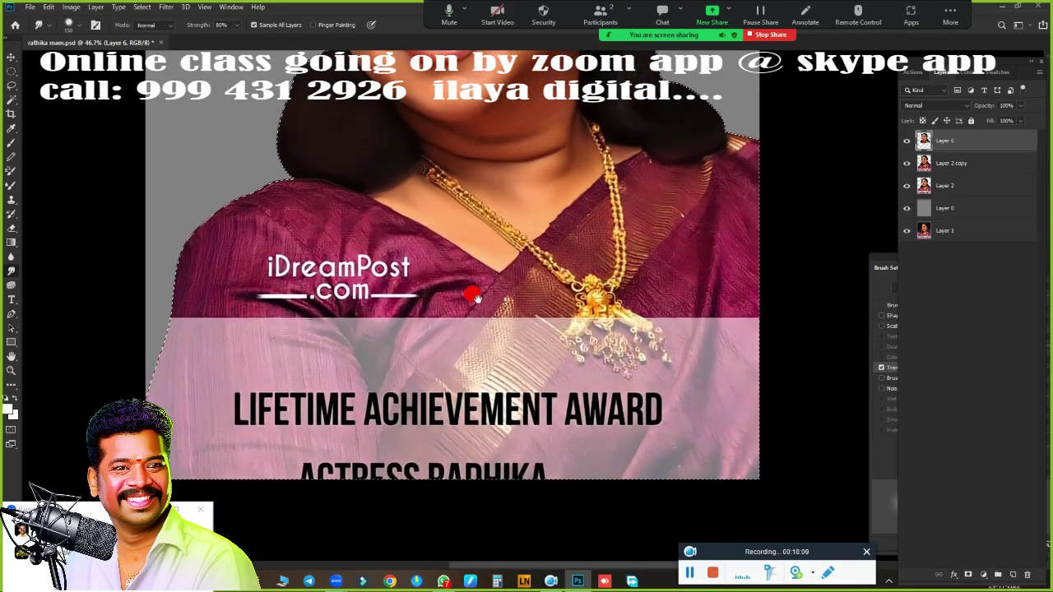
scroll(428, 259, "up", 2)
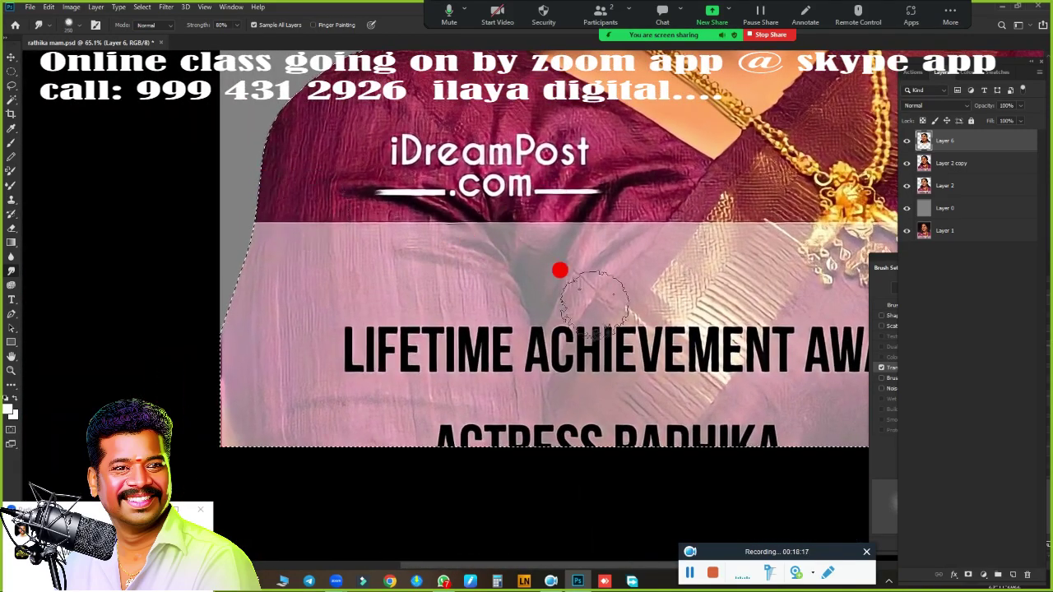
mouse_move(272, 181)
left_mouse_down()
mouse_move(230, 218)
mouse_move(353, 206)
mouse_move(460, 296)
mouse_move(324, 219)
mouse_move(294, 308)
mouse_move(364, 294)
mouse_move(466, 347)
mouse_move(251, 387)
mouse_move(437, 203)
mouse_move(444, 179)
left_mouse_up()
scroll(420, 358, "up", 3)
mouse_move(421, 358)
left_mouse_down()
mouse_move(348, 266)
mouse_move(356, 336)
mouse_move(475, 195)
mouse_move(554, 289)
left_mouse_up()
scroll(553, 289, "right", 3)
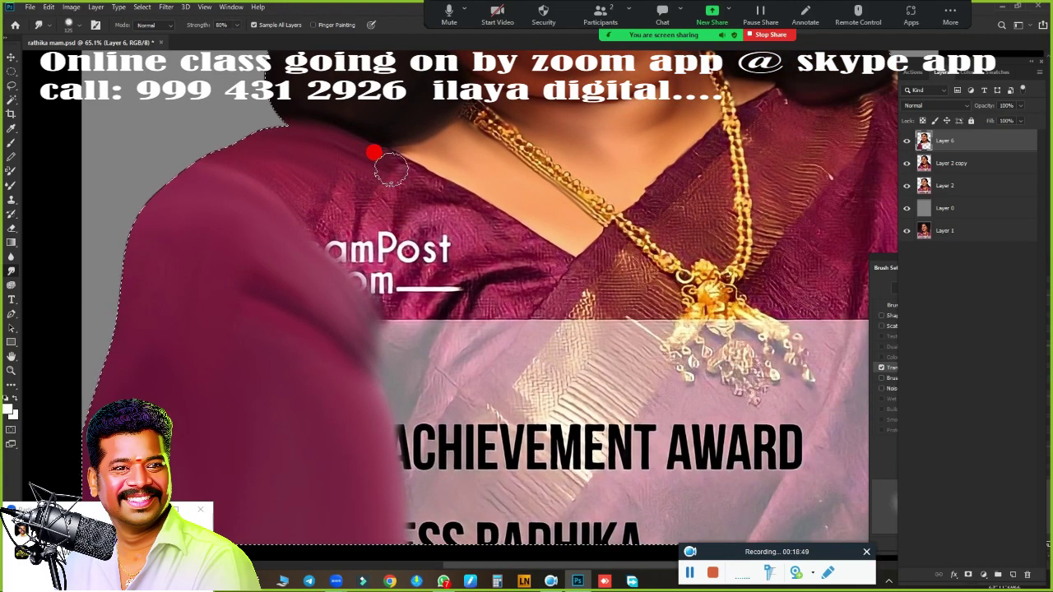
mouse_move(376, 153)
left_mouse_down()
mouse_move(482, 206)
mouse_move(530, 247)
mouse_move(442, 358)
mouse_move(387, 376)
mouse_move(404, 292)
mouse_move(282, 179)
mouse_move(348, 228)
mouse_move(303, 219)
mouse_move(387, 371)
mouse_move(369, 434)
mouse_move(200, 252)
left_mouse_up()
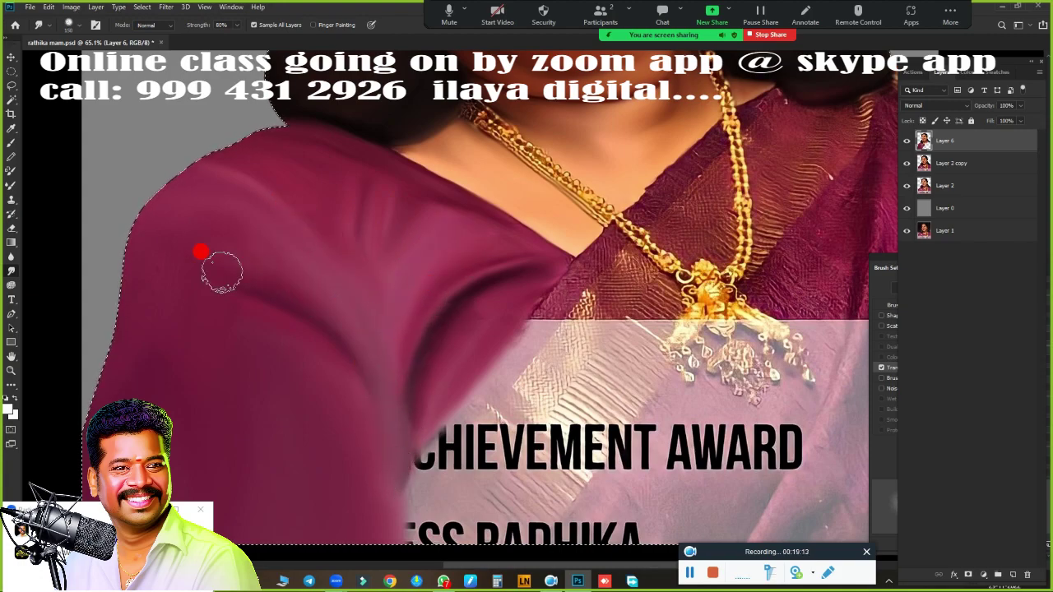
mouse_move(181, 168)
left_mouse_down()
mouse_move(433, 345)
mouse_move(562, 244)
mouse_move(500, 310)
mouse_move(511, 153)
mouse_move(367, 290)
left_mouse_up()
mouse_move(626, 155)
left_mouse_down()
mouse_move(646, 146)
mouse_move(574, 282)
mouse_move(511, 234)
mouse_move(588, 208)
mouse_move(622, 222)
mouse_move(470, 258)
mouse_move(552, 294)
left_mouse_up()
With a much smaller brush, tidy the neckline beside the necklace and the striped shoulder fabric
scroll(448, 346, "up", 5)
key("bracketleft")
key("bracketleft")
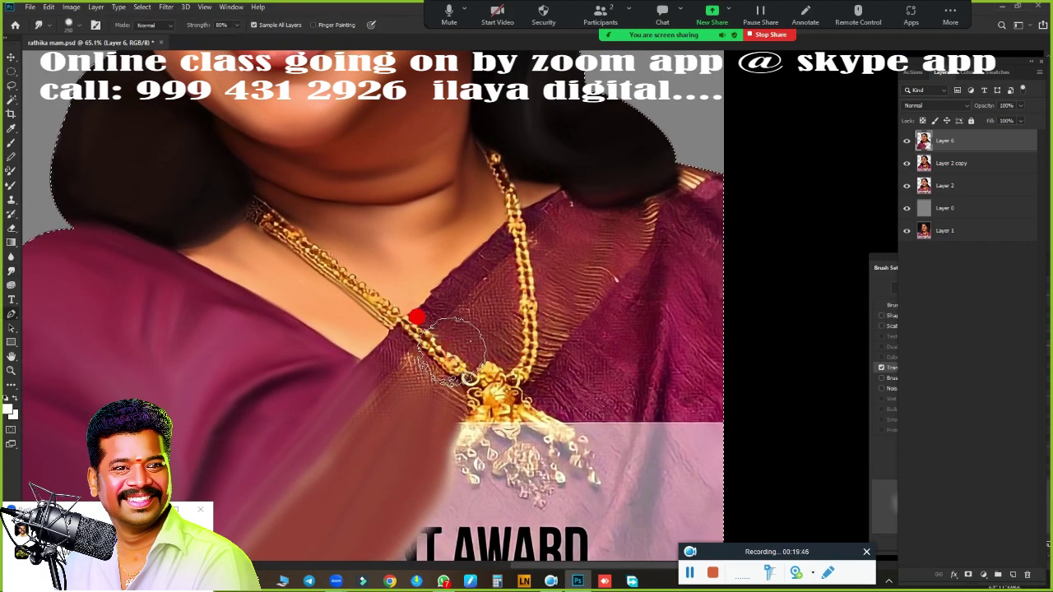
key("bracketleft")
key("bracketleft")
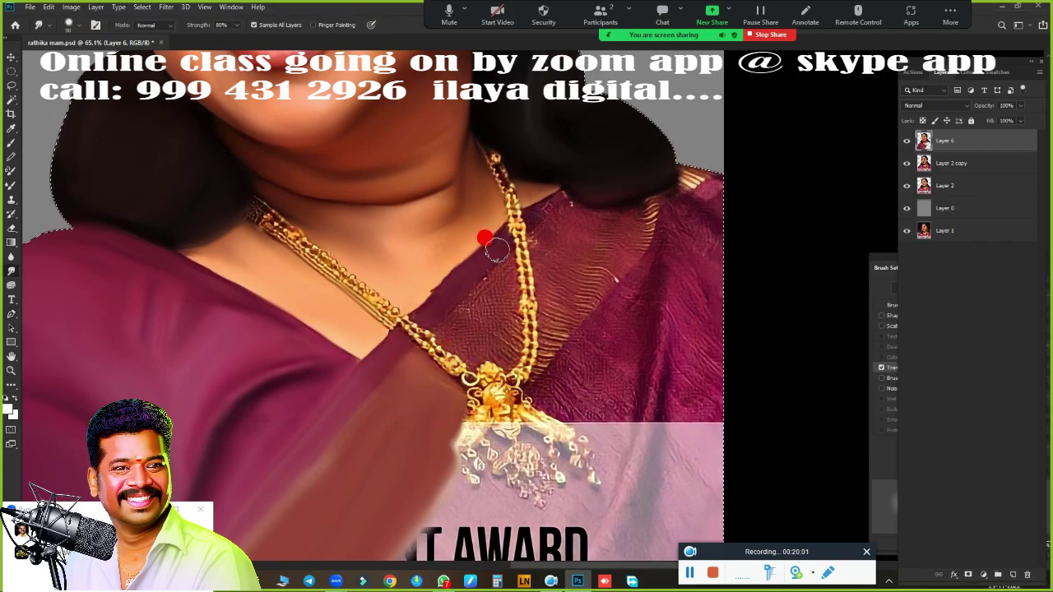
left_click_drag(497, 249, 510, 290)
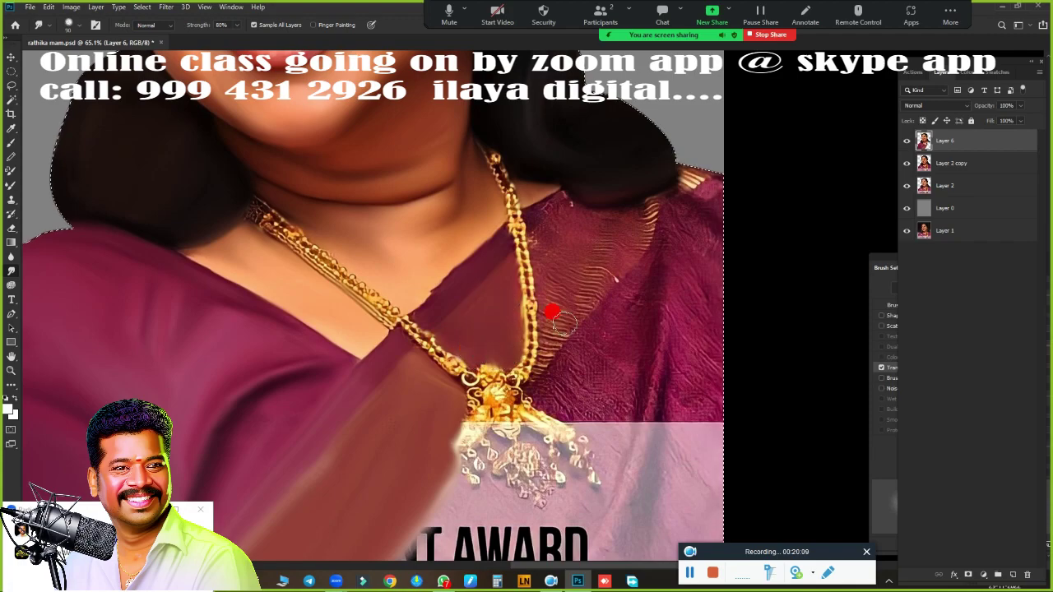
mouse_move(629, 226)
left_mouse_down()
mouse_move(616, 261)
mouse_move(681, 180)
left_mouse_up()
scroll(620, 298, "down", 3)
scroll(545, 242, "down", 1)
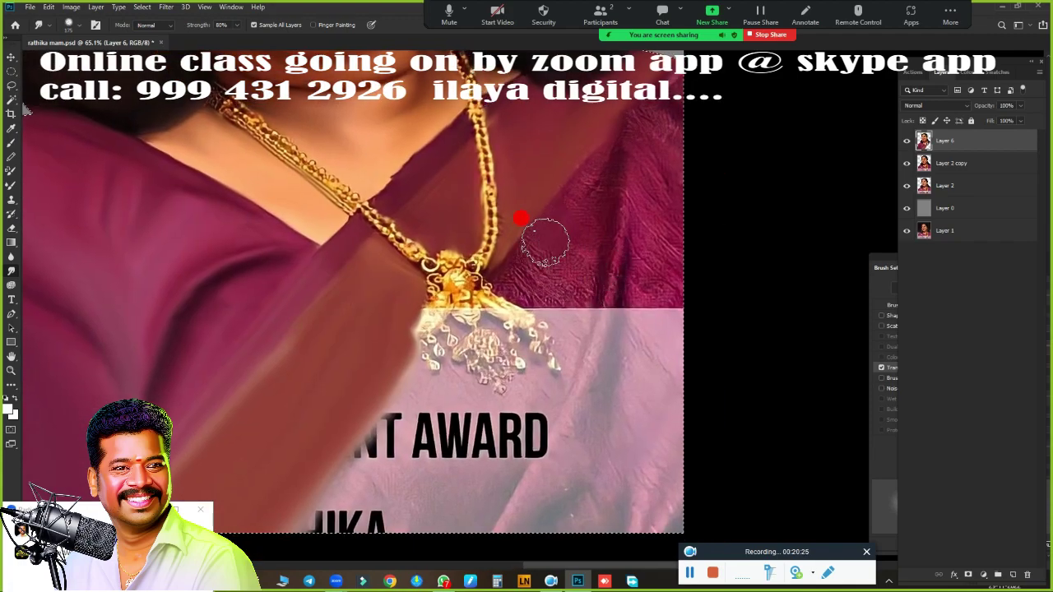
Blend the magenta fabric into the pink band and cover the remaining award text and pendant glow
mouse_move(654, 148)
left_mouse_down()
mouse_move(576, 211)
mouse_move(548, 278)
mouse_move(600, 265)
mouse_move(663, 308)
mouse_move(583, 439)
mouse_move(633, 486)
left_mouse_up()
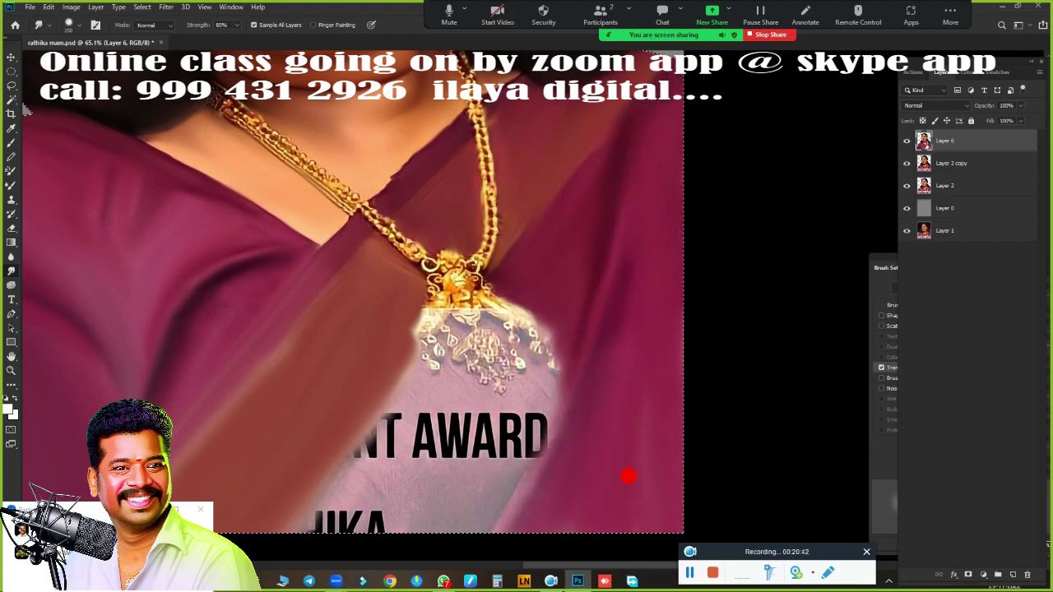
mouse_move(536, 376)
left_mouse_down()
mouse_move(466, 507)
mouse_move(376, 400)
mouse_move(420, 416)
mouse_move(386, 371)
mouse_move(305, 407)
mouse_move(369, 351)
left_mouse_up()
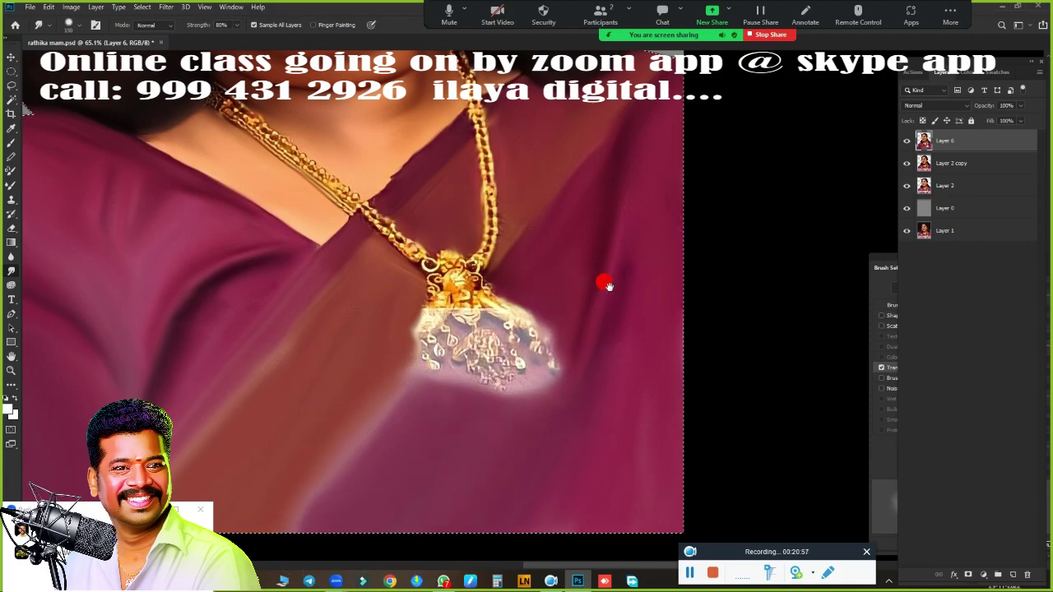
mouse_move(427, 389)
left_mouse_down()
mouse_move(515, 277)
mouse_move(534, 357)
mouse_move(504, 246)
mouse_move(258, 453)
mouse_move(257, 505)
left_mouse_up()
left_click_drag(436, 354, 532, 201)
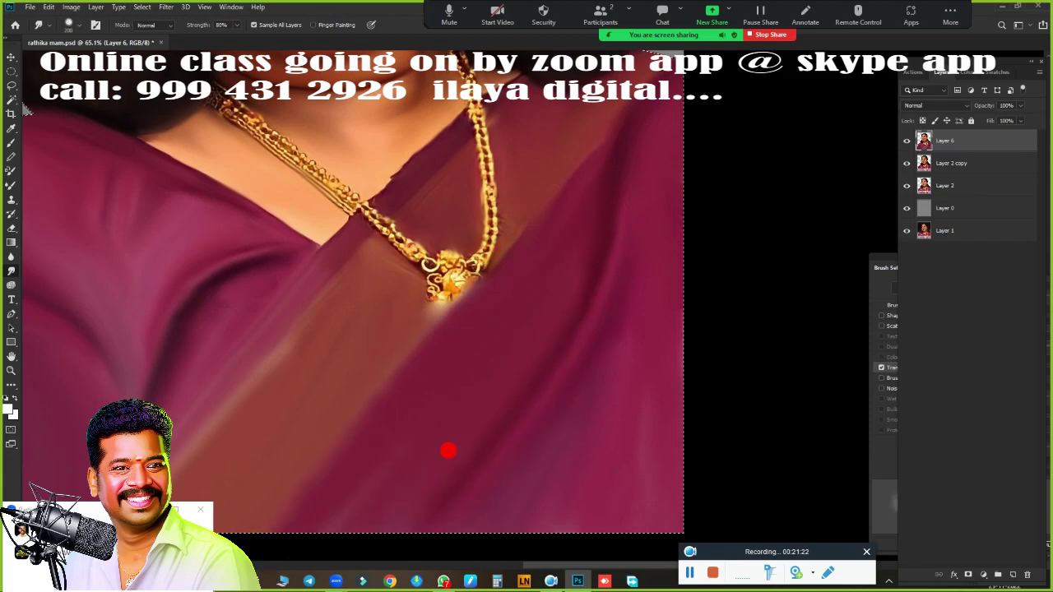
scroll(448, 451, "down", 3)
scroll(480, 360, "down", 2)
Move Layers 2 and 1 together lower in the frame with Free Transform
key("ctrl+s")
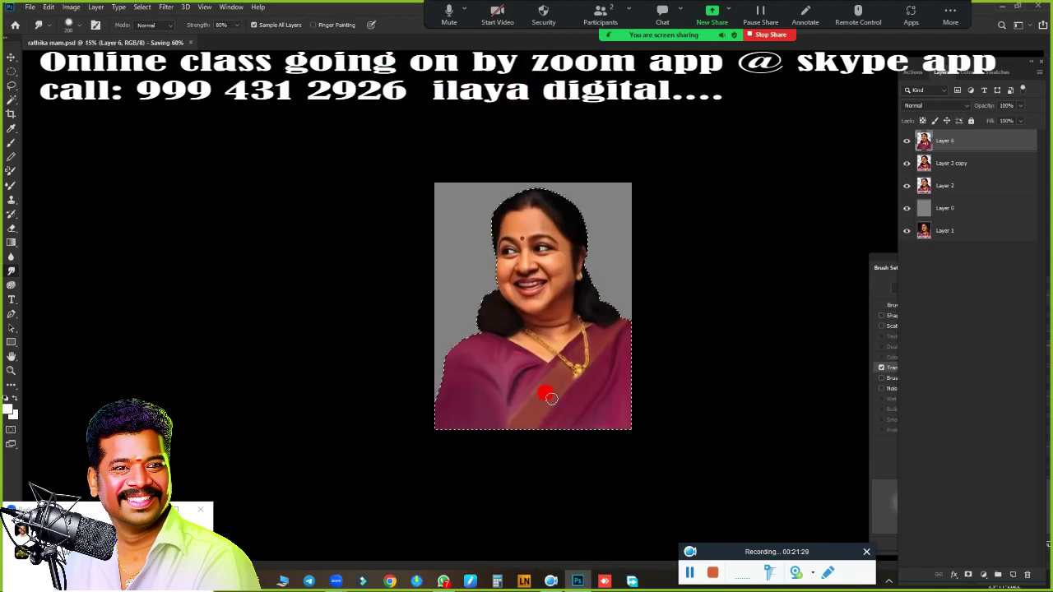
scroll(551, 398, "up", 3)
scroll(543, 378, "down", 1)
left_click(946, 185, "ctrl")
left_click(946, 230, "ctrl")
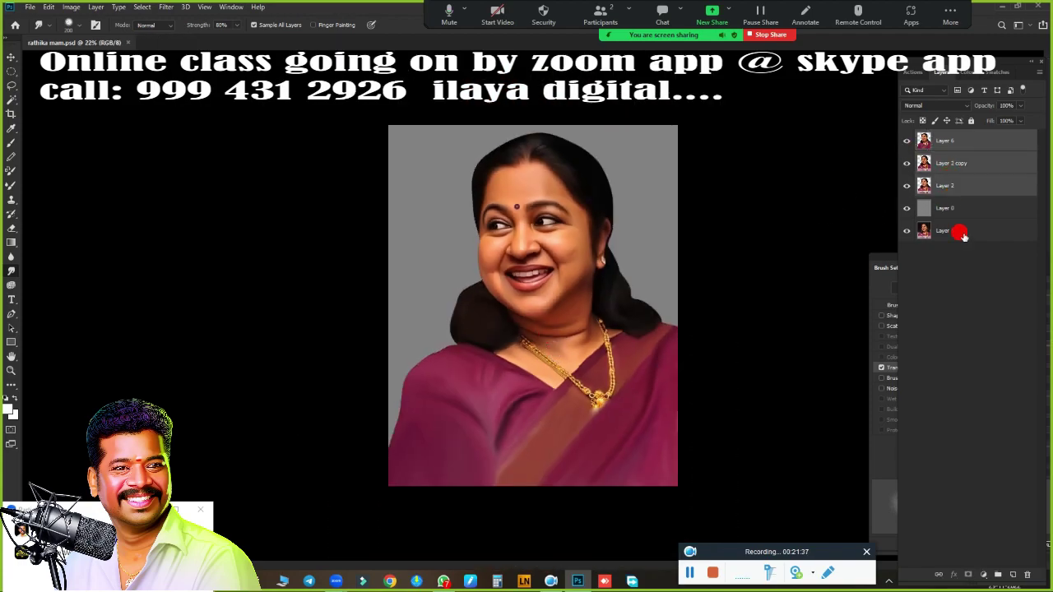
key("ctrl+t")
mouse_move(555, 267)
left_mouse_down()
mouse_move(555, 305)
mouse_move(531, 293)
left_mouse_up()
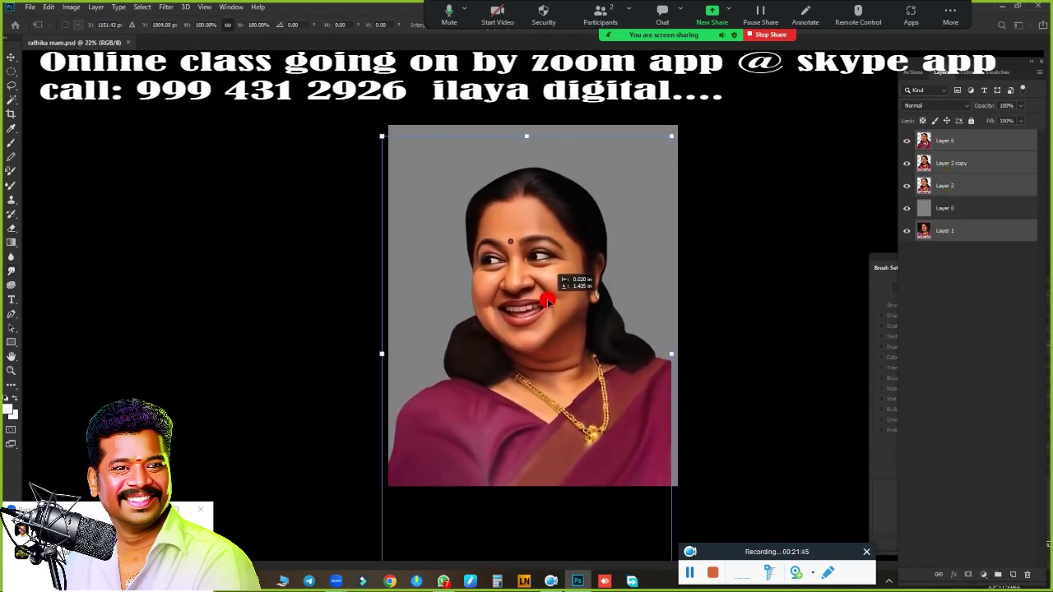
Commit the portrait's new position and merge the painted layers into a Layer 6 copy
key("Return")
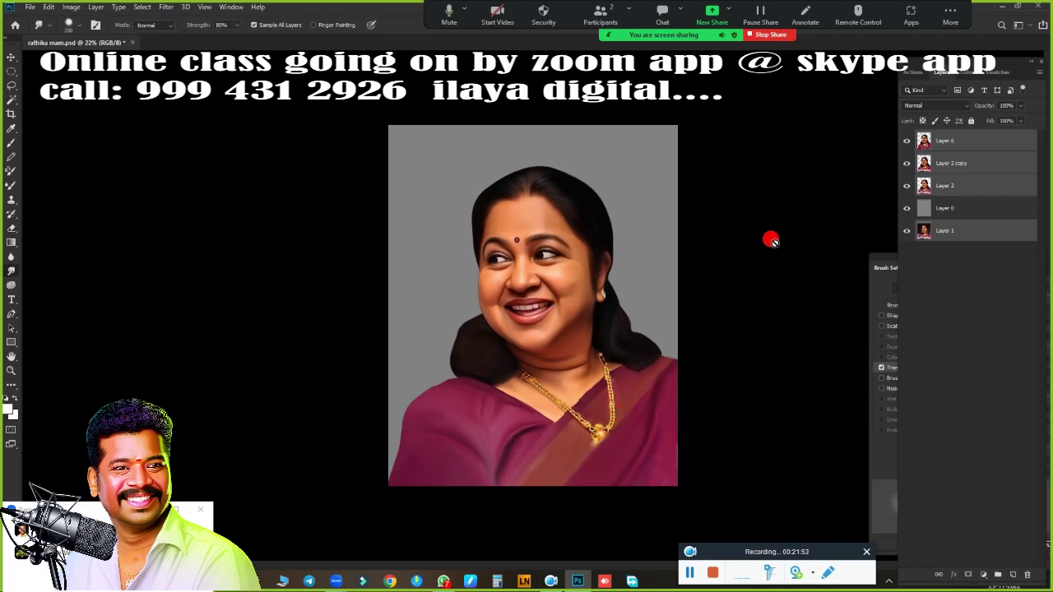
key("ctrl+plus")
key("ctrl+minus")
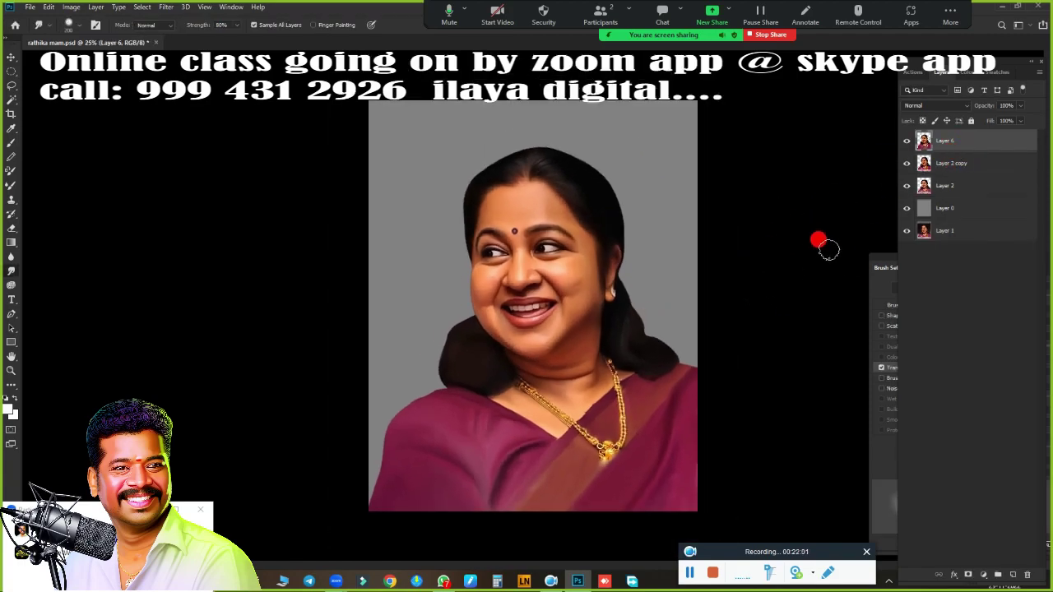
left_click(955, 165)
left_click(950, 141, "shift")
key("ctrl+e")
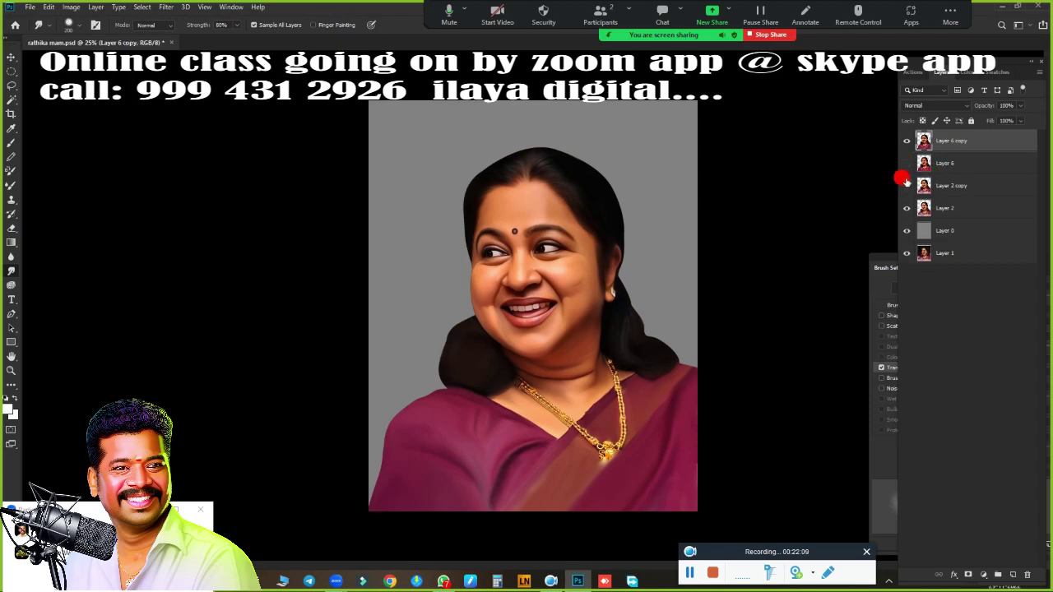
Hide the Layer 2 photo, keep the merged portrait visible, and fill the background black
left_click_drag(907, 141, 907, 185)
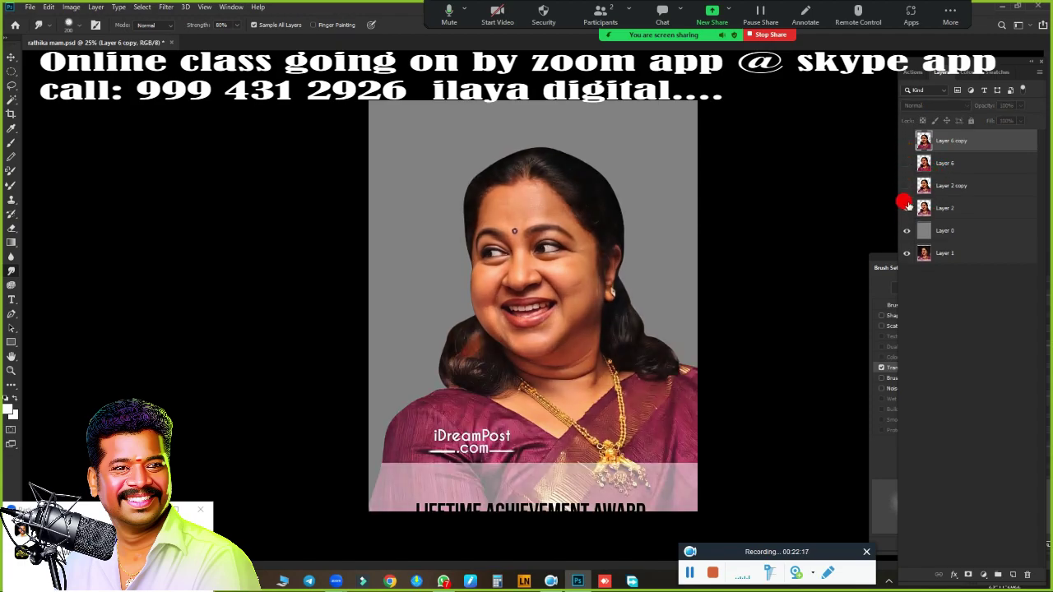
left_click(906, 208)
left_click(906, 141)
mouse_move(526, 239)
left_mouse_down()
mouse_move(634, 247)
mouse_move(576, 235)
mouse_move(607, 241)
left_mouse_up()
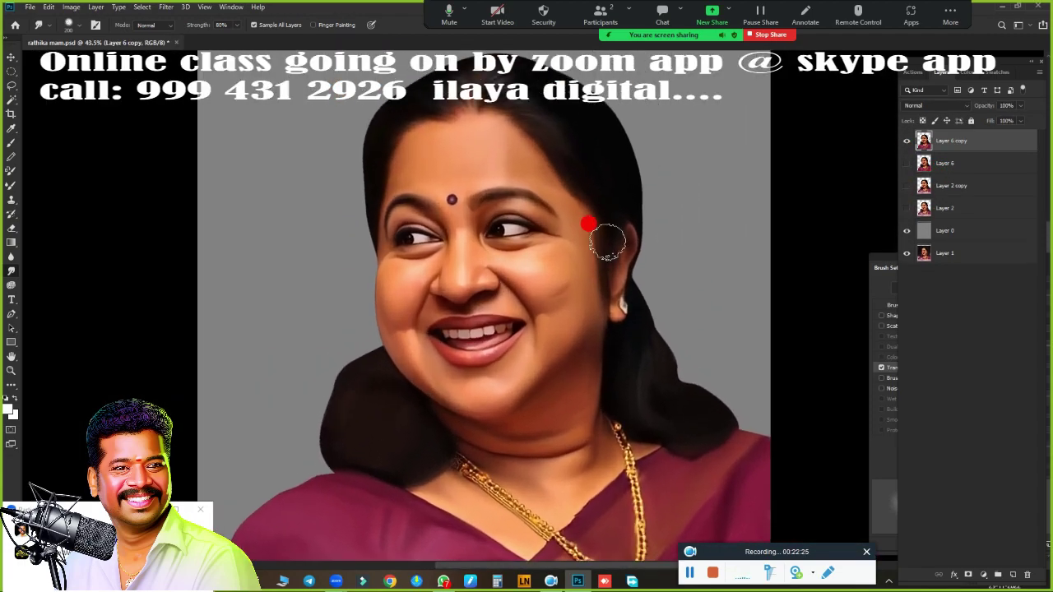
left_click(983, 228)
key("alt+BackSpace")
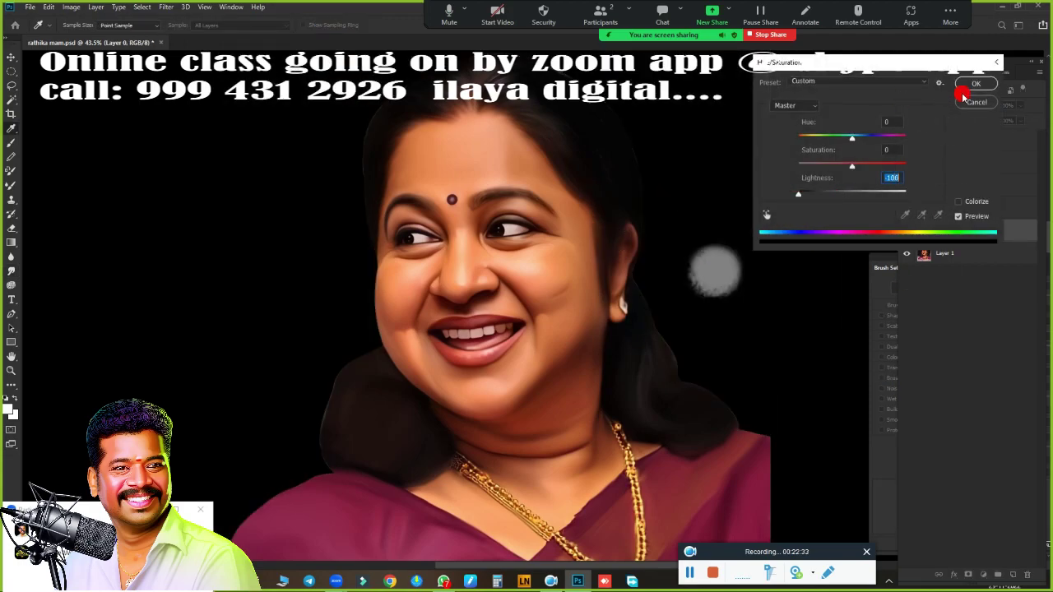
Fill the background Layer 0 with 50% Gray
left_click(1015, 140)
key("l")
left_click_drag(769, 162, 701, 314)
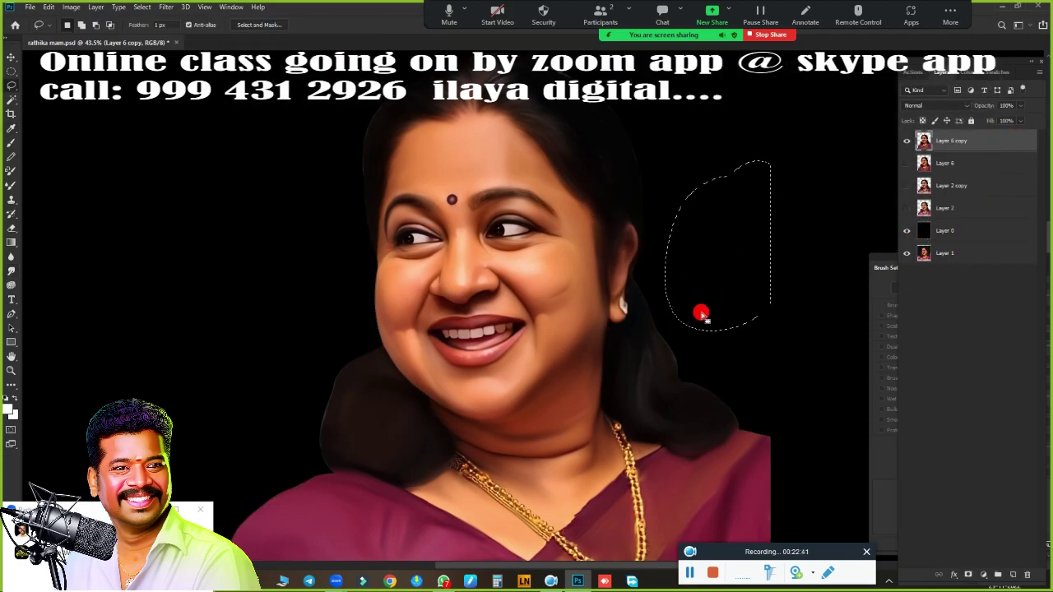
left_click(945, 230)
key("shift+F5")
key("Return")
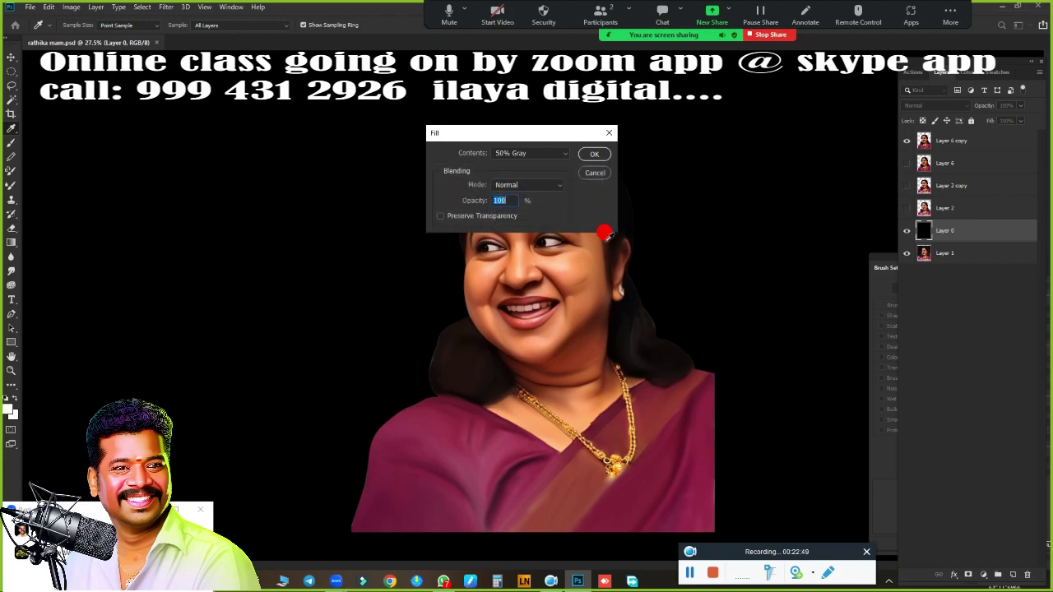
left_click(573, 181)
key("Return")
key("Return")
Reselect the Layer 6 copy with the Move tool active
key("v")
scroll(590, 275, "up", 2)
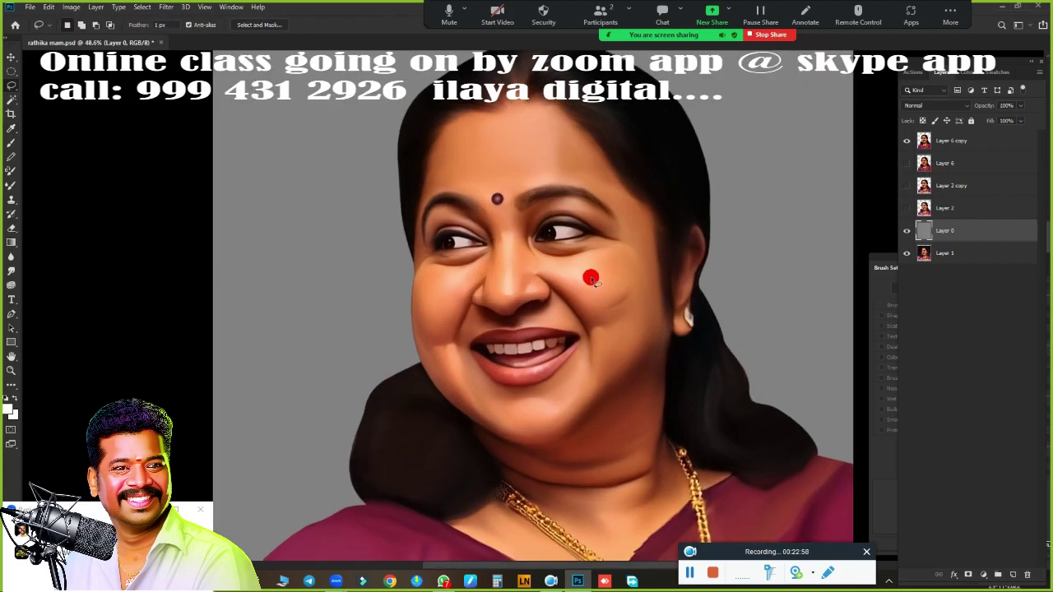
left_click(960, 150)
scroll(658, 207, "up", 3)
Give the portrait a slight Hue/Saturation boost
scroll(616, 268, "down", 2)
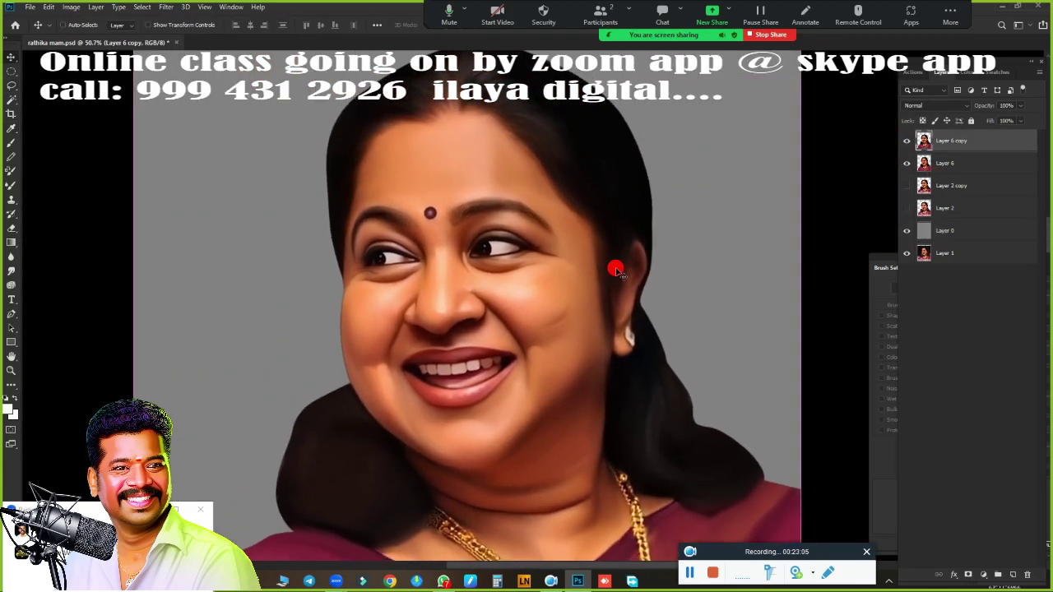
key("ctrl+u")
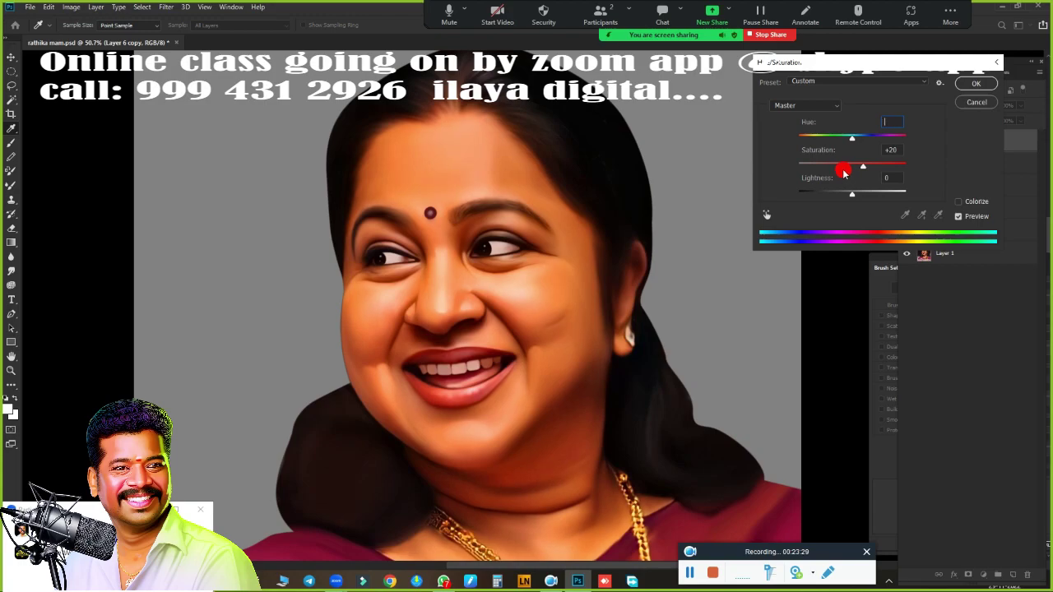
left_click(974, 90)
Select the Highlights with Color Range, adjust their Color Balance, then deselect
left_click(141, 7)
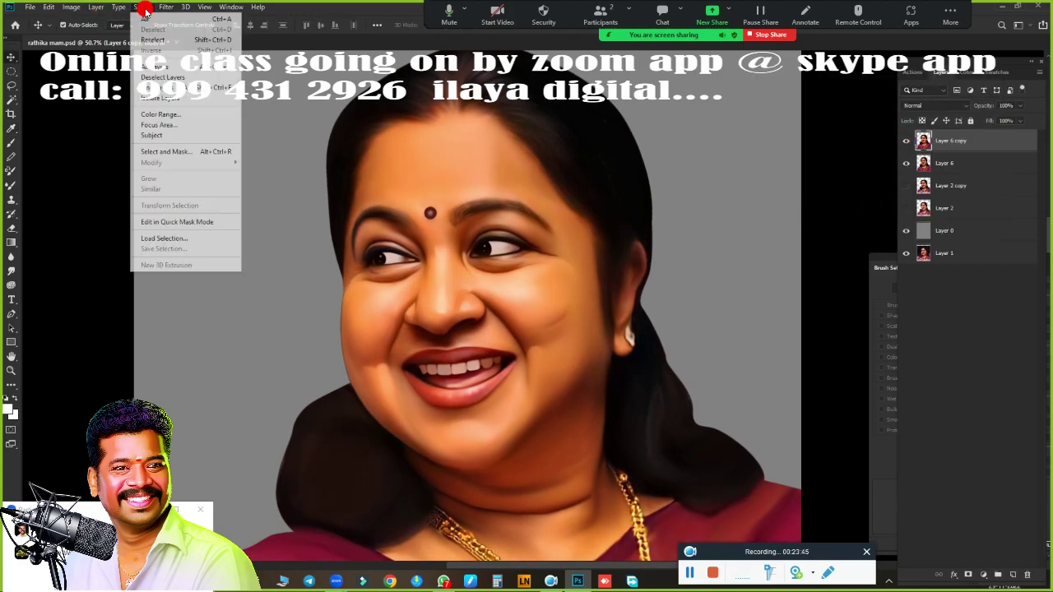
left_click(164, 110)
left_click(790, 72)
left_click(769, 169)
left_click(861, 80)
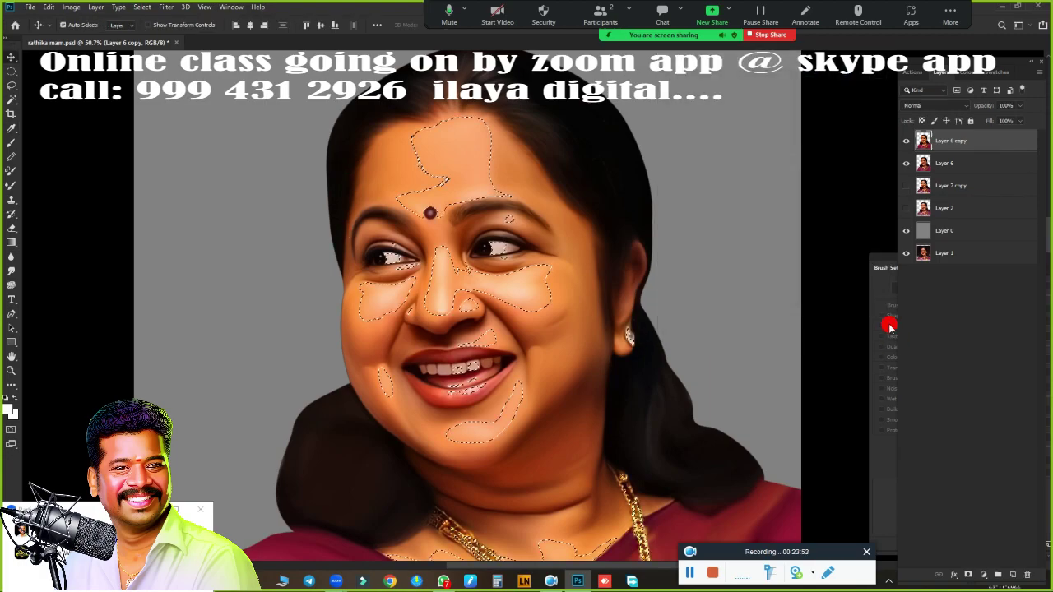
key("ctrl+b")
mouse_move(735, 153)
left_mouse_down()
mouse_move(760, 157)
mouse_move(729, 141)
left_mouse_up()
left_click(707, 184)
left_click(847, 108)
key("ctrl+d")
key("v")
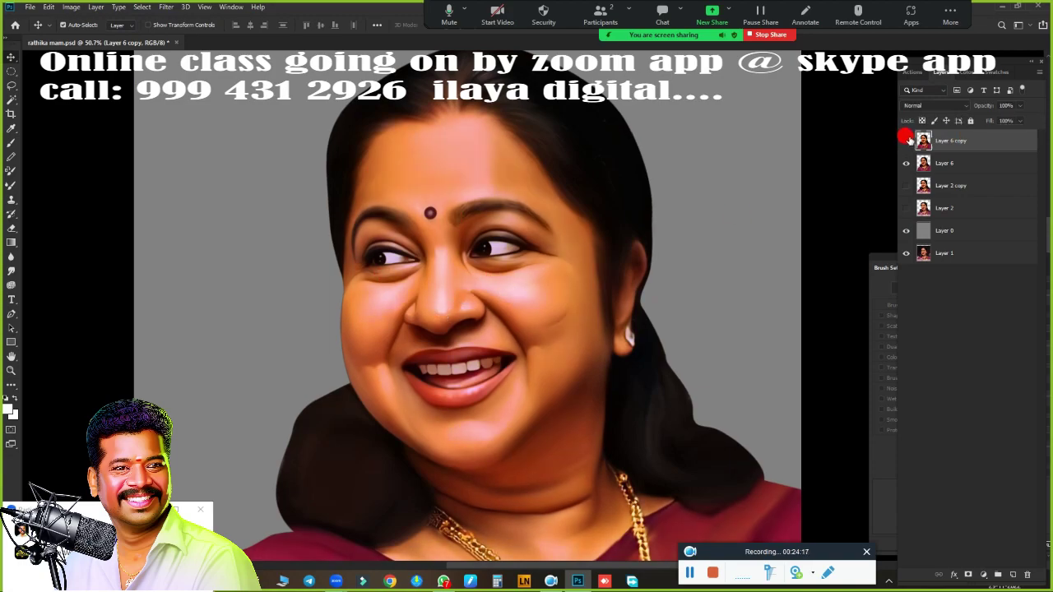
Shift the whole portrait's Color Balance toward red (Cyan/Red +16) for warmer skin
key("ctrl+b")
left_click_drag(735, 129, 745, 129)
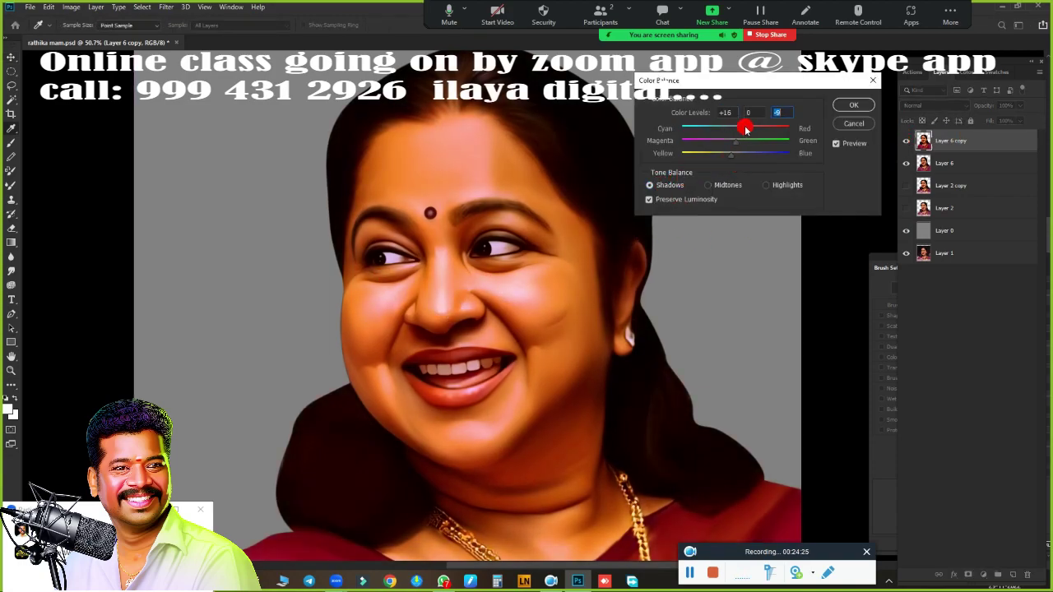
key("Return")
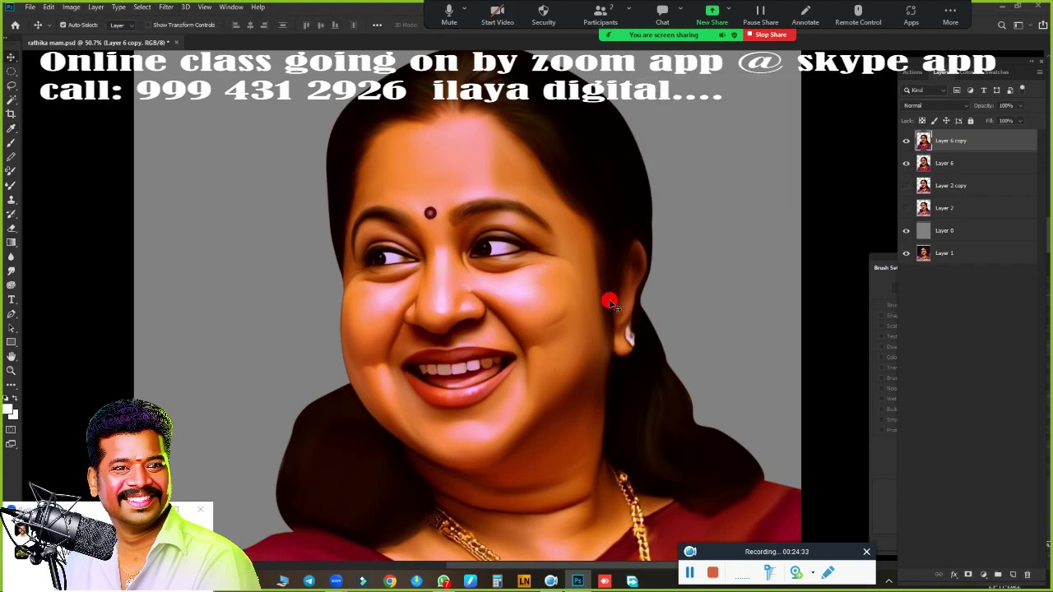
Brighten the portrait with a Curves white-point pull, testing the Blue channel
key("ctrl+m")
left_click_drag(729, 247, 727, 248)
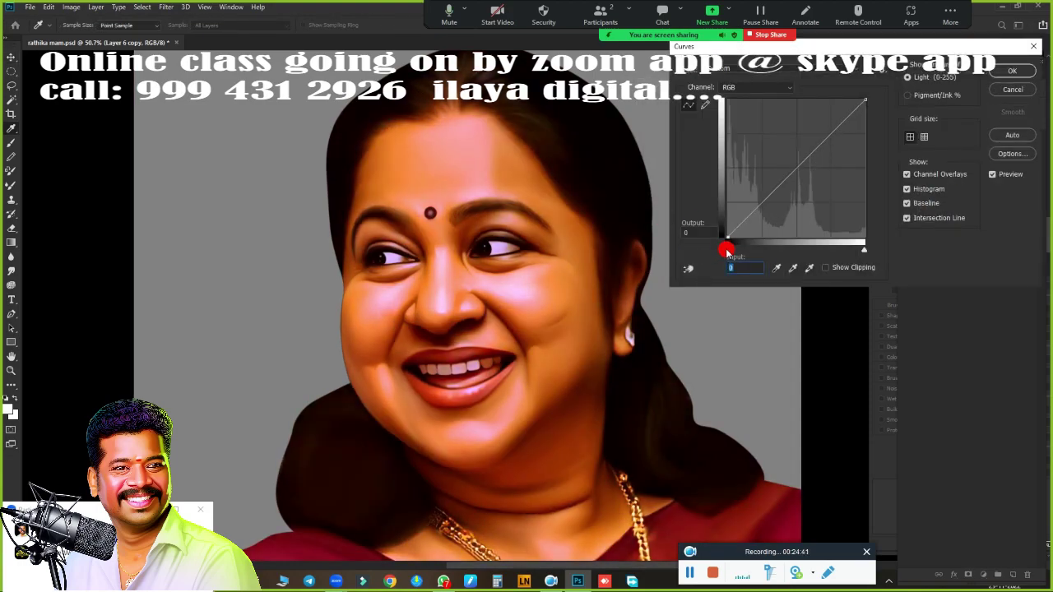
left_click_drag(853, 253, 850, 255)
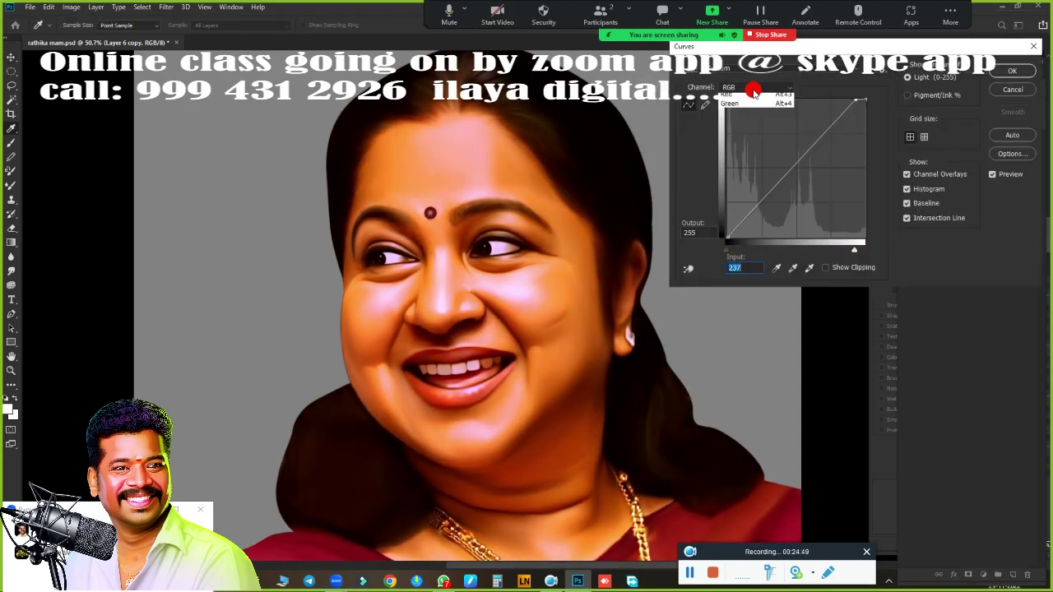
left_click(737, 112)
left_click_drag(729, 246, 740, 249)
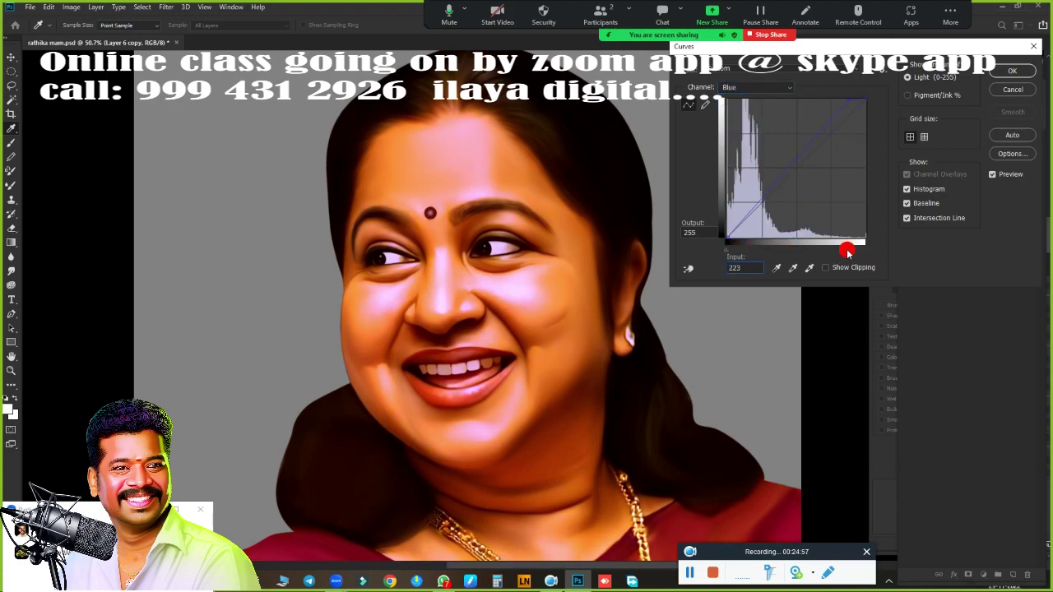
key("Return")
Lasso the lips, feather the selection and copy them onto their own layer
scroll(588, 239, "up", 3)
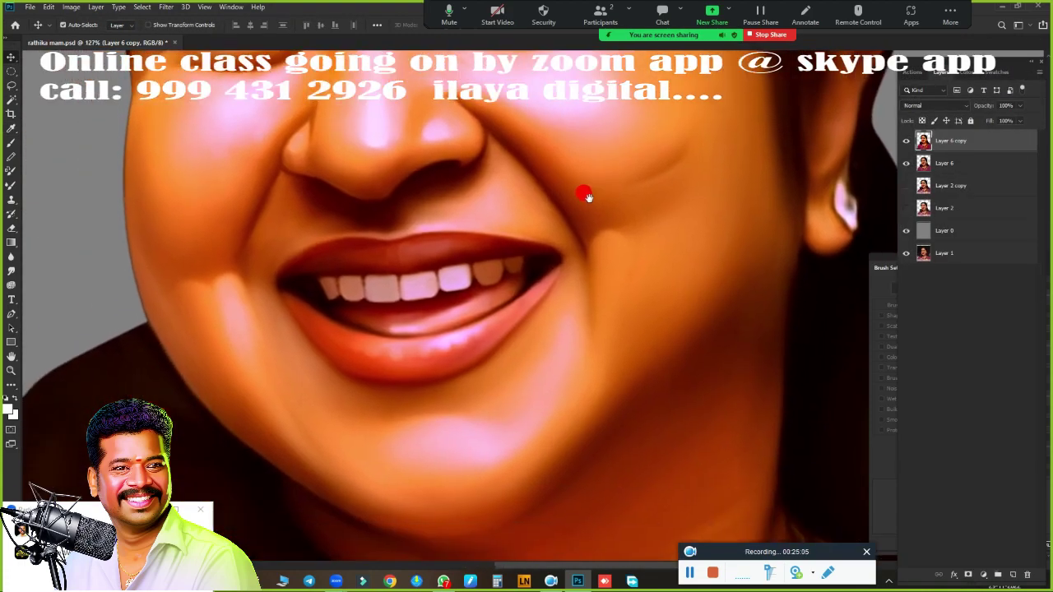
key("l")
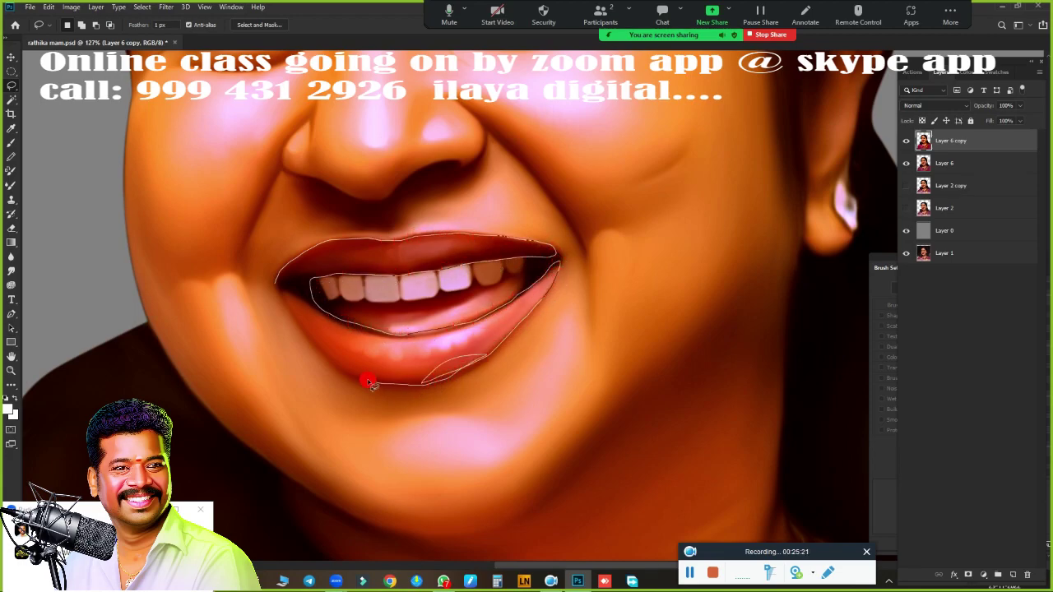
left_click_drag(288, 299, 298, 319)
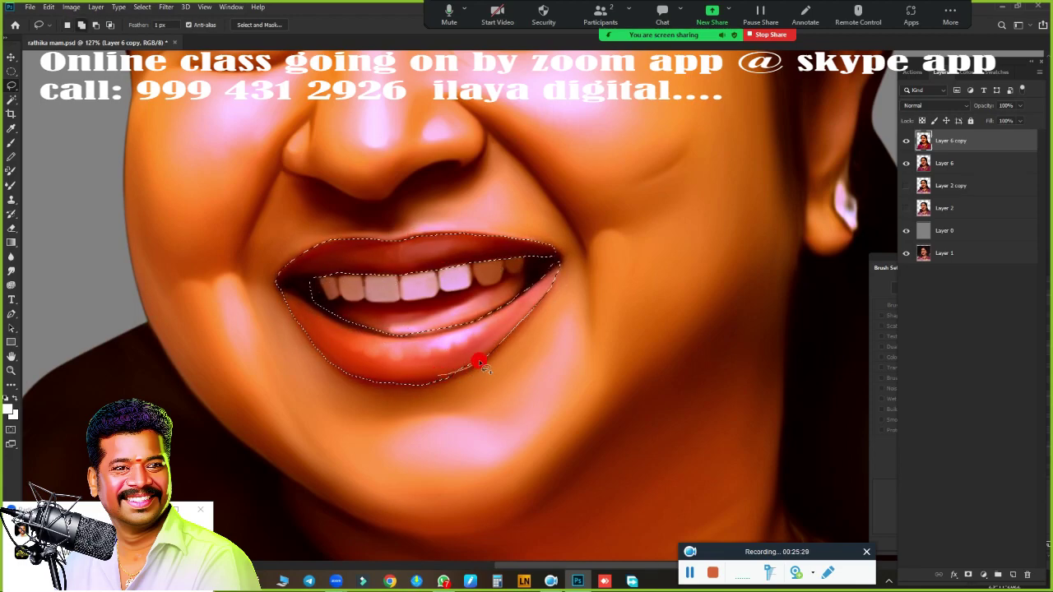
key("shift+F6")
key("Return")
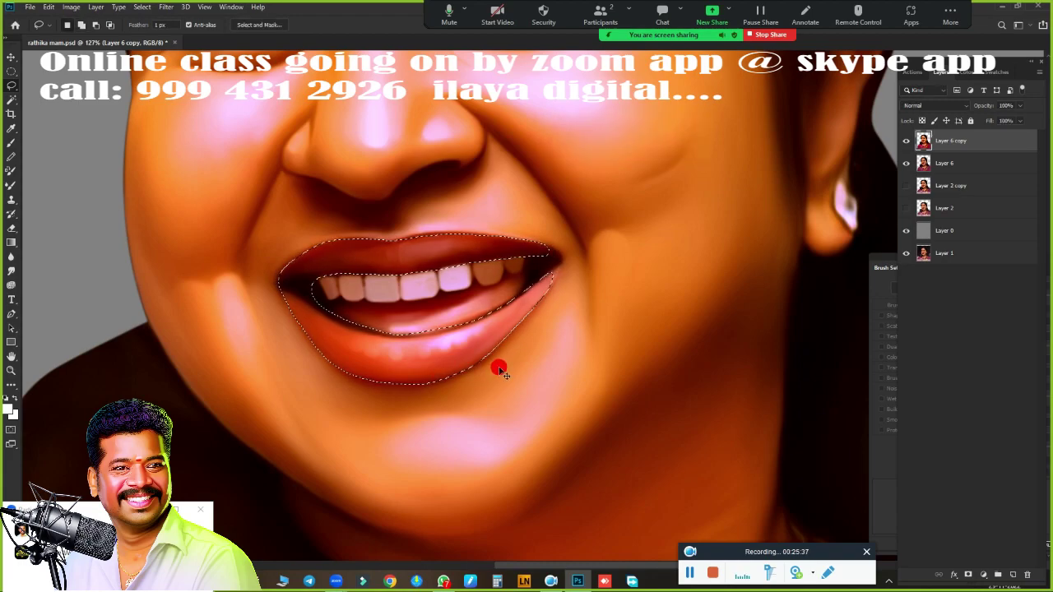
key("ctrl+j")
scroll(499, 367, "down", 3)
Deepen and redden the lip copy with Curves and Hue/Saturation, then merge it down
key("ctrl+m")
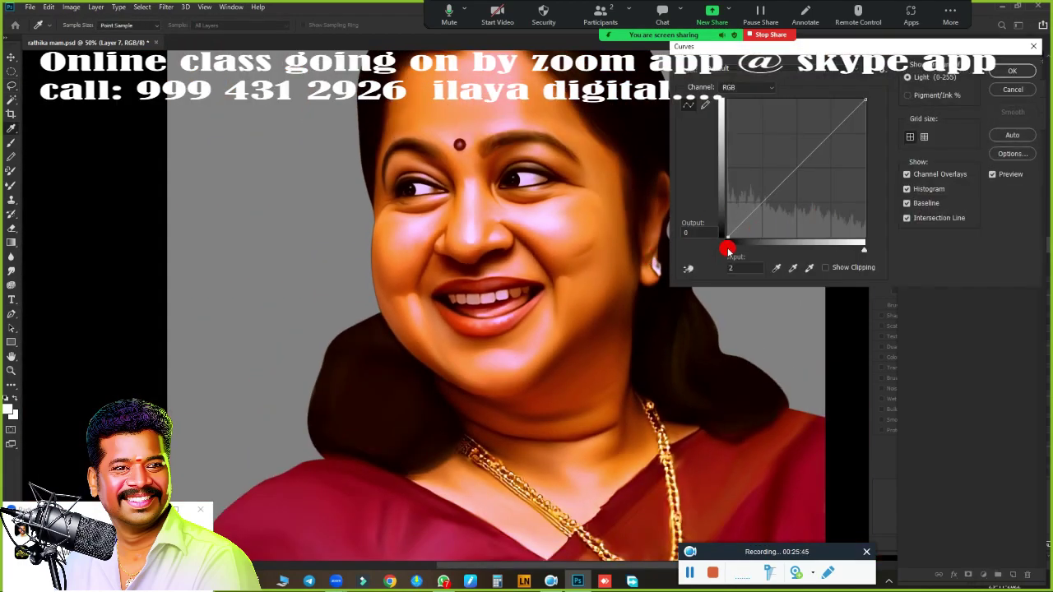
scroll(613, 305, "up", 3)
left_click_drag(727, 248, 743, 244)
left_click(1012, 71)
key("ctrl+u")
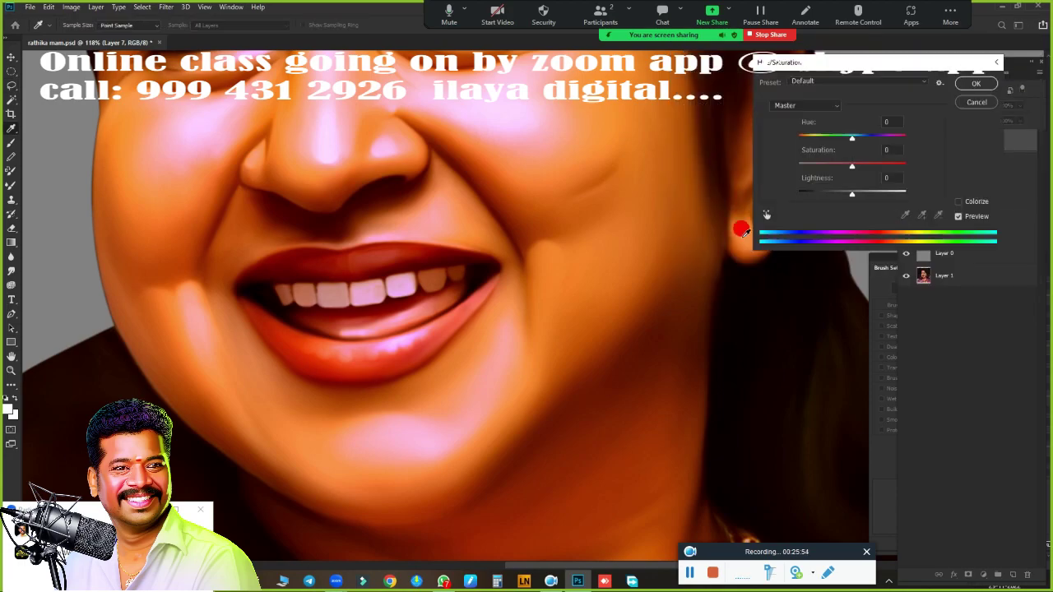
scroll(742, 233, "down", 2)
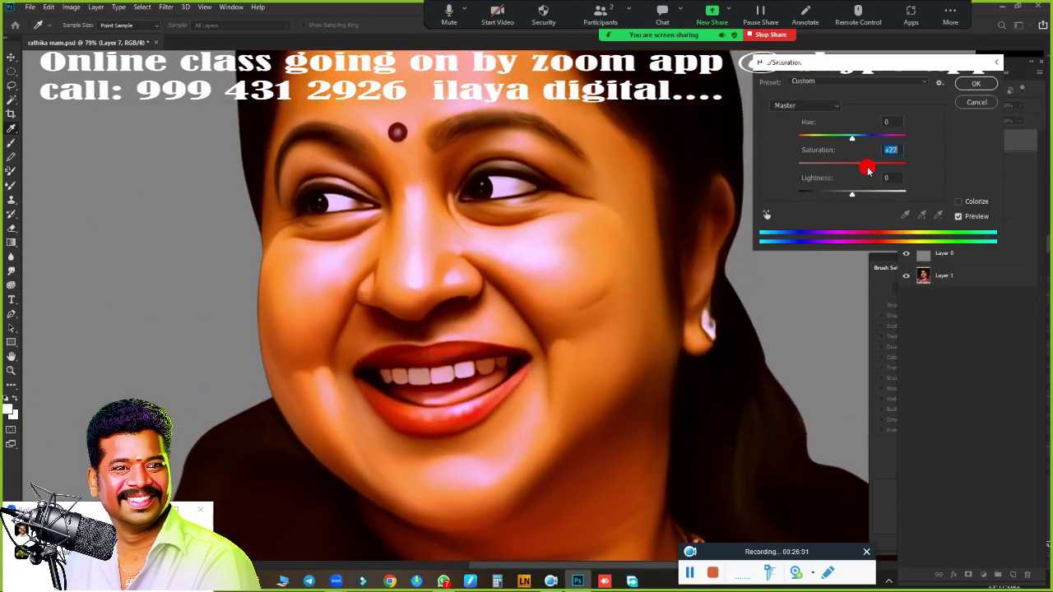
left_click_drag(861, 141, 850, 142)
left_click(971, 83)
scroll(650, 288, "down", 2)
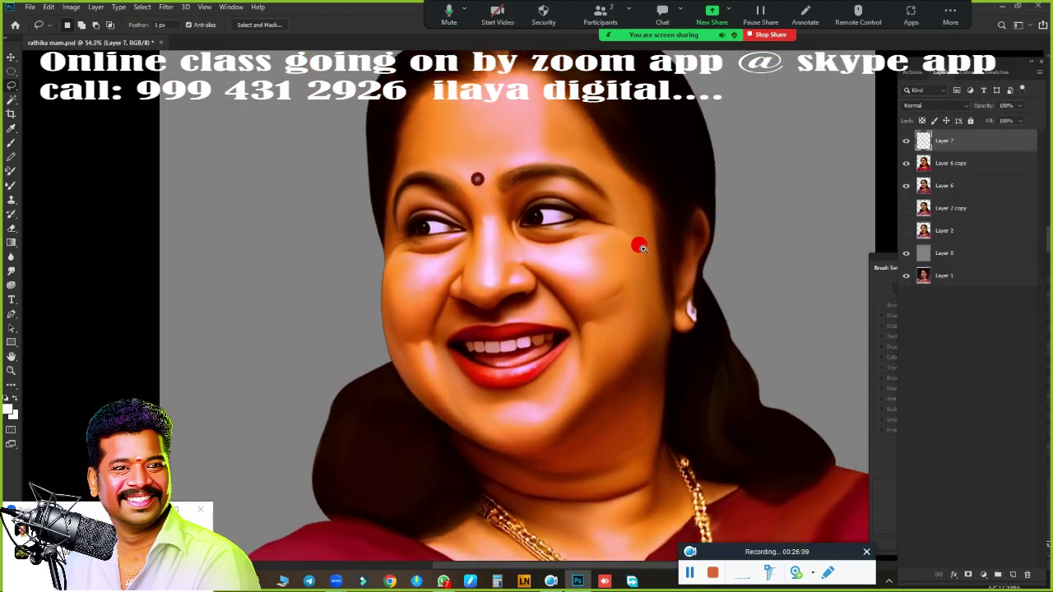
left_click(937, 163, "shift")
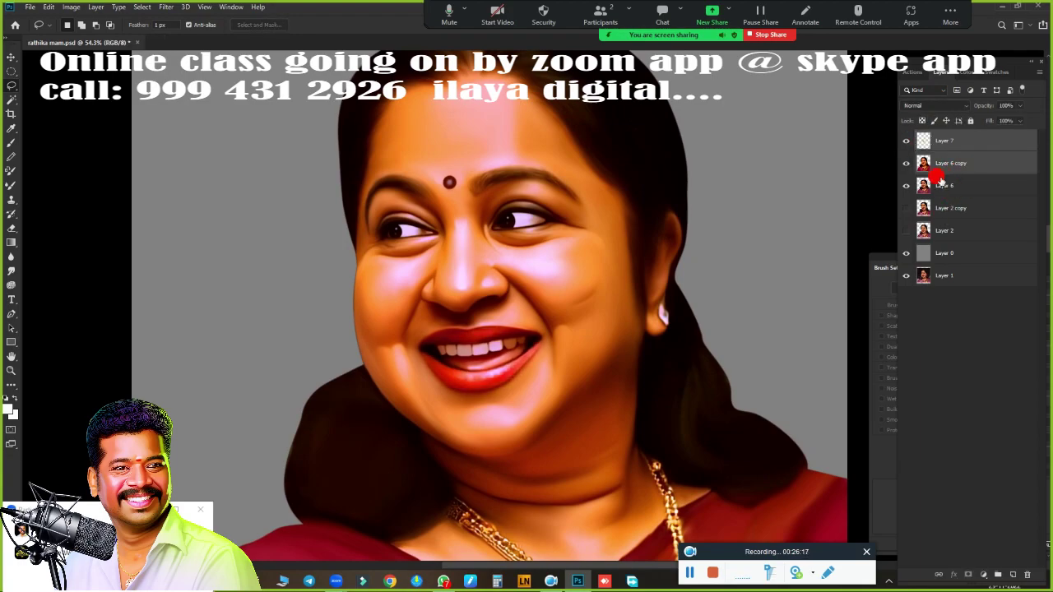
key("ctrl+e")
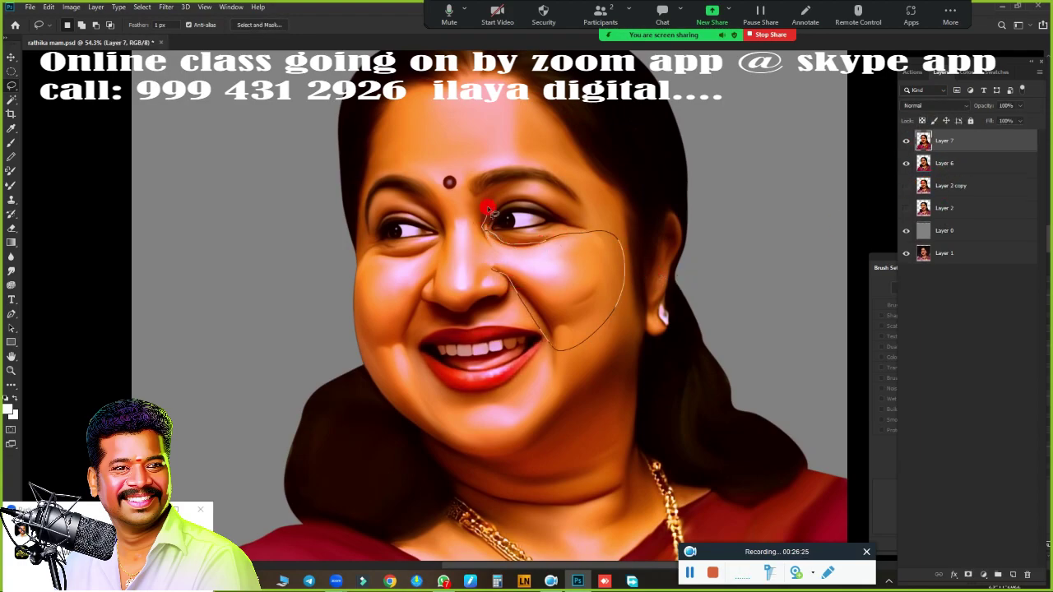
Warm the nose and cheek area with 30 px feathered Color Balance (+11, −17), merged into Layer 8
left_click_drag(362, 280, 467, 273)
key("shift+F6")
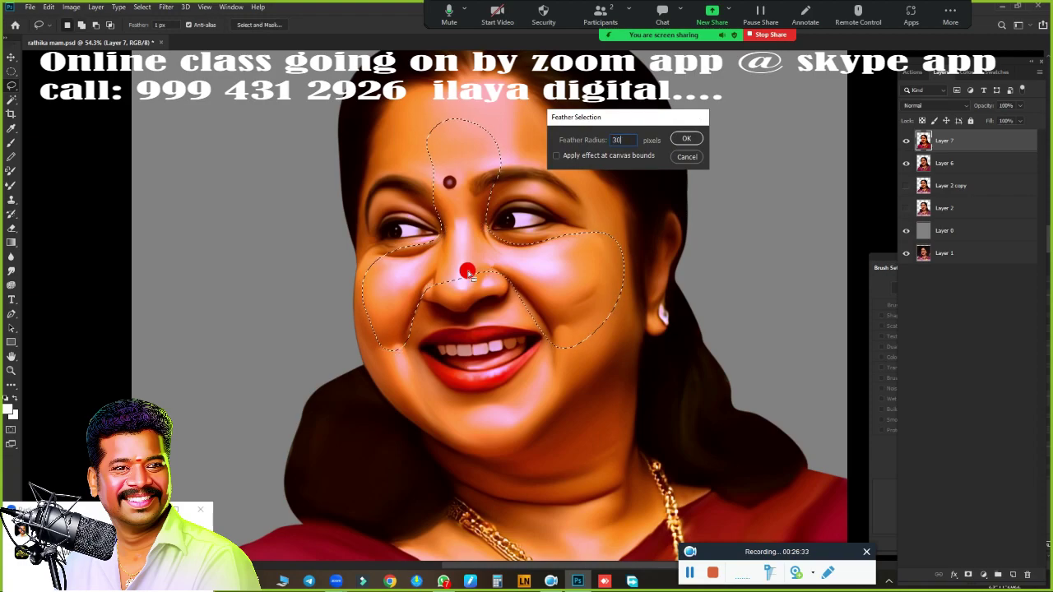
key("Return")
key("shift+F6")
key("Return")
key("ctrl+j")
key("ctrl+b")
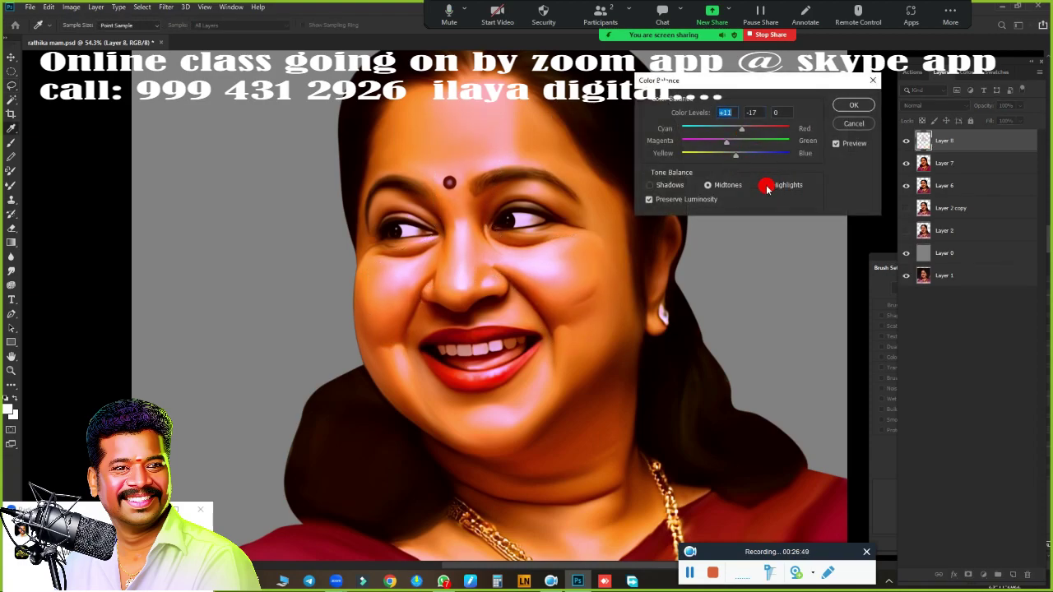
left_click(851, 112)
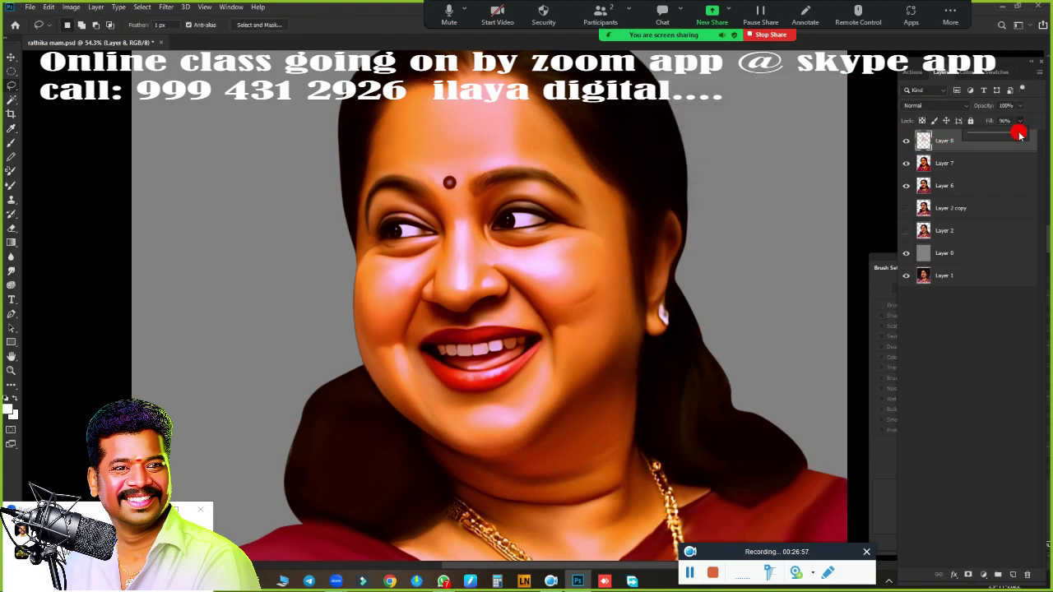
key("ctrl+e")
scroll(647, 277, "down", 3)
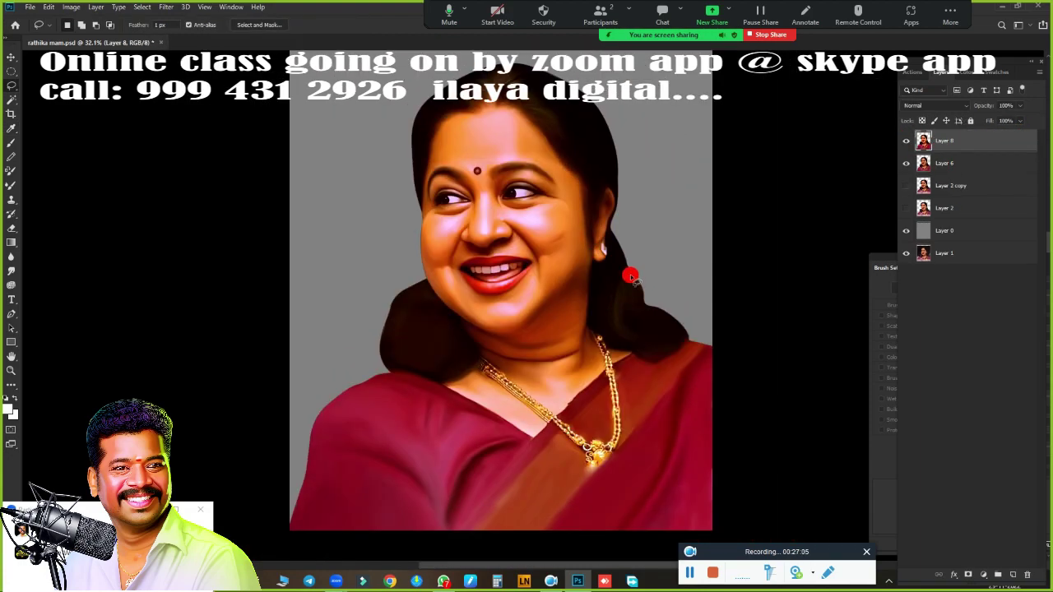
Add a new Overlay-mode layer and set up a yellow, large soft brush
left_click(1012, 574)
left_click(933, 105)
left_click(932, 235)
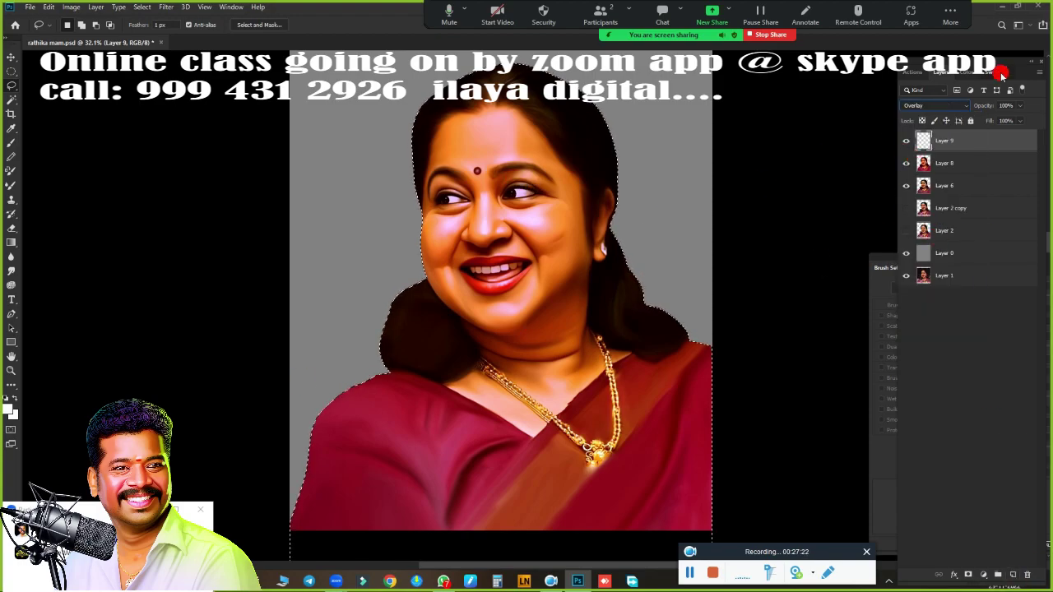
left_click(1001, 72)
right_click(546, 185)
key("Escape")
key("b")
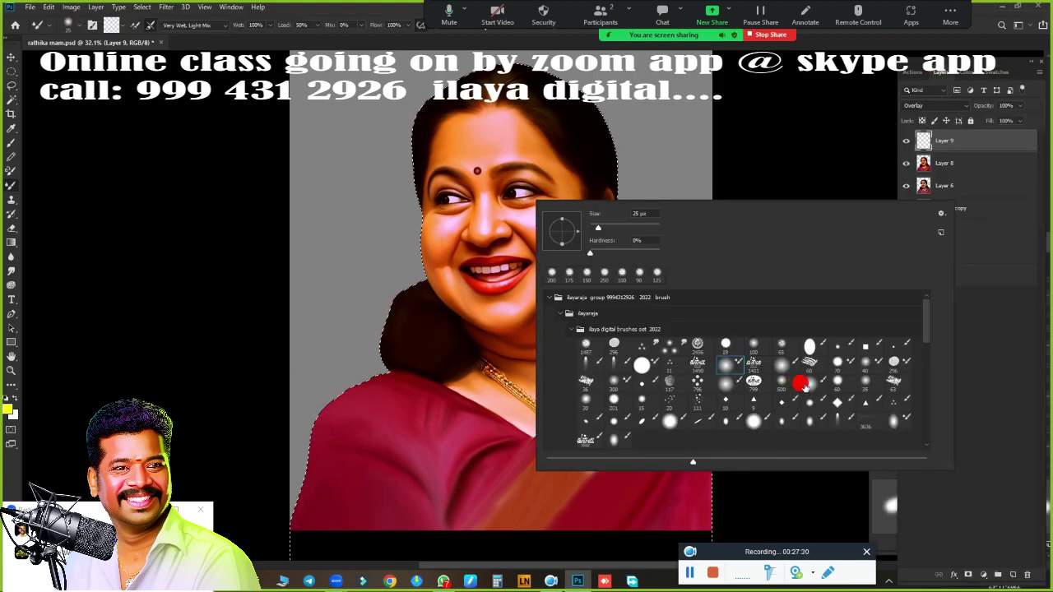
left_click(802, 384)
Paint a warm glow over face and saree, erase the excess, and compare with the layer hidden
left_click_drag(510, 181, 841, 520)
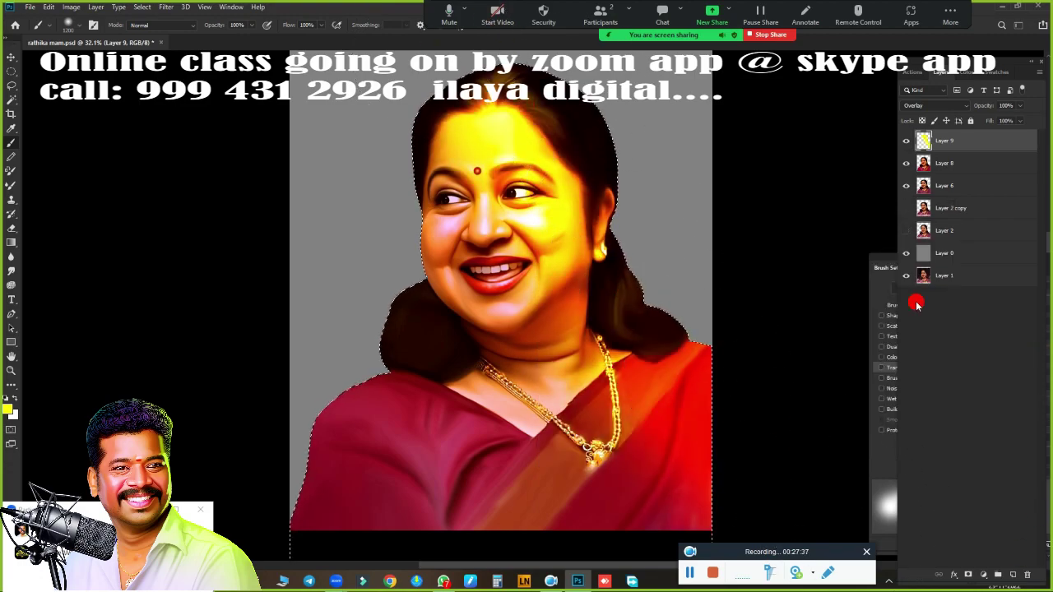
left_click(16, 228)
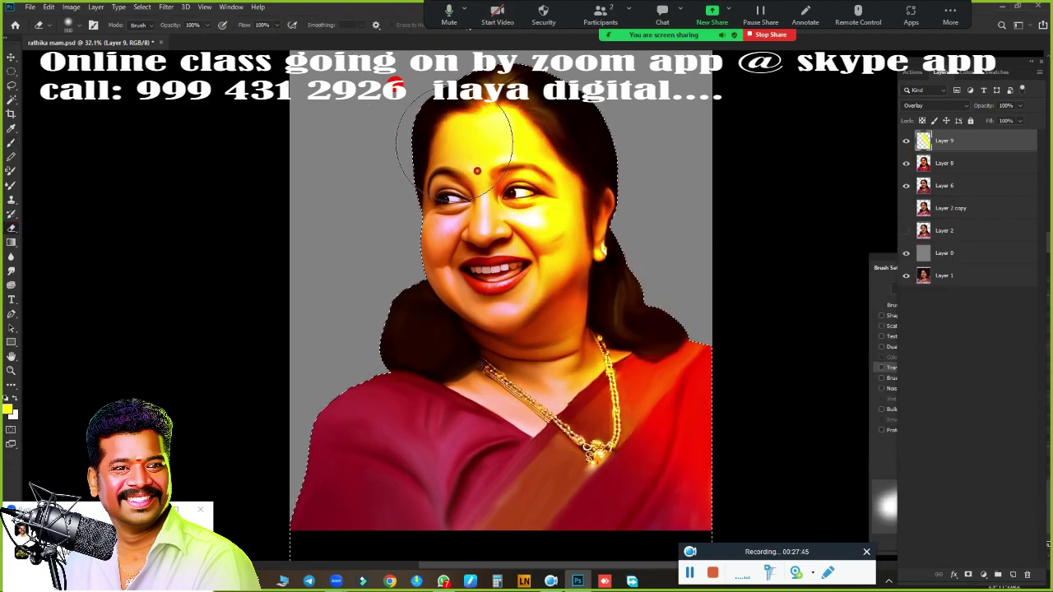
mouse_move(453, 143)
left_mouse_down()
mouse_move(527, 263)
mouse_move(716, 494)
mouse_move(447, 168)
left_mouse_up()
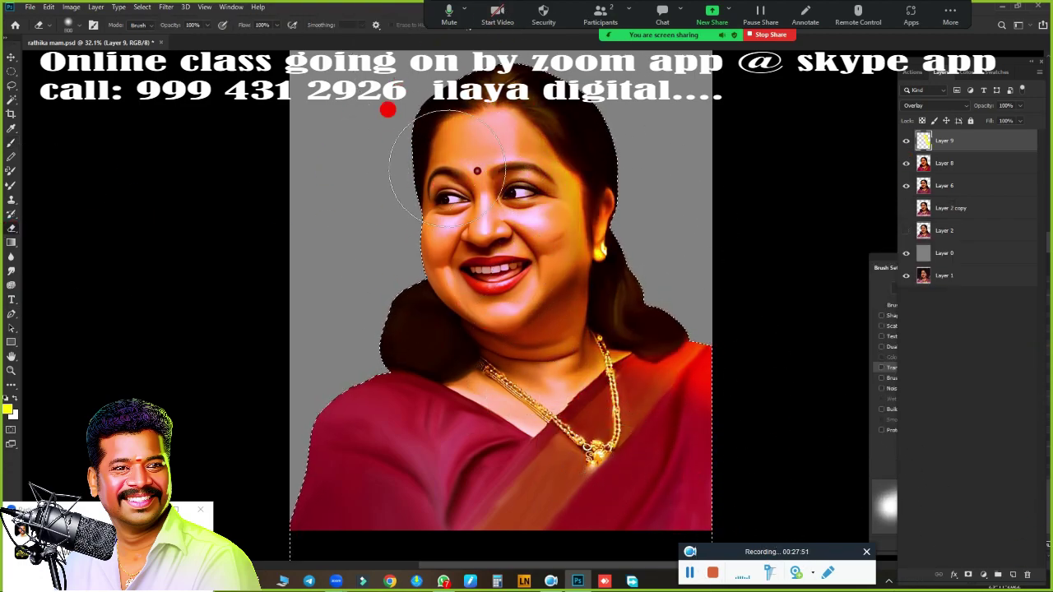
left_click(904, 141)
left_click(904, 142)
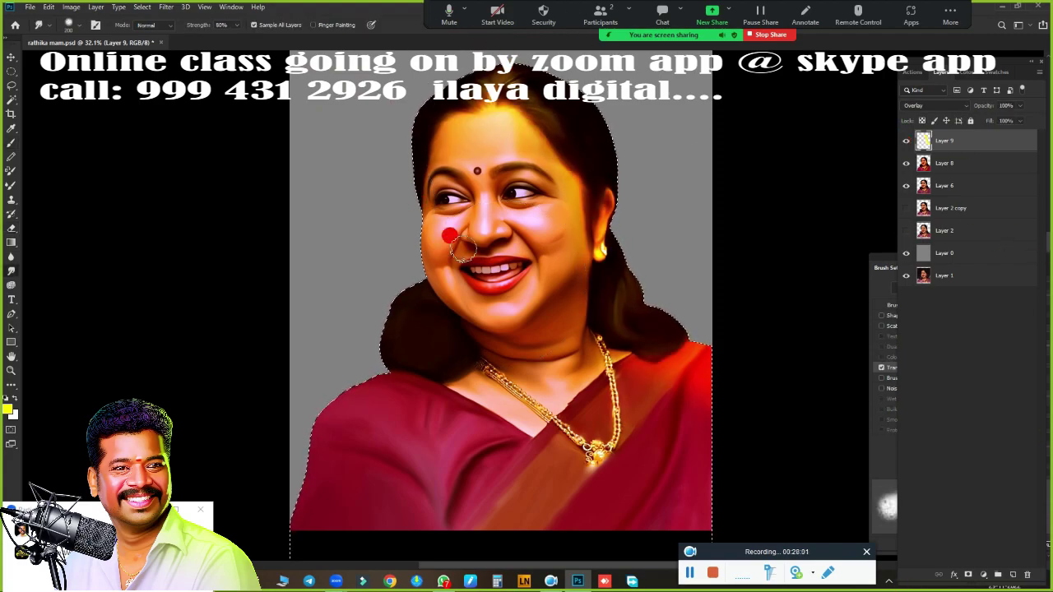